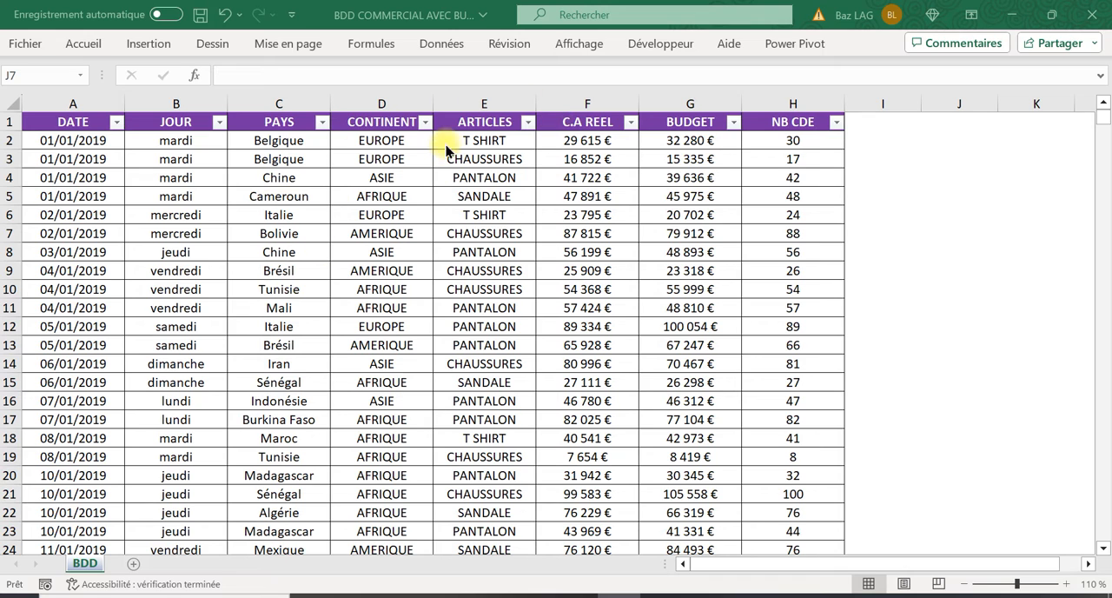
Create a pivot table from BDD columns A to H on a new worksheet, with C.A REEL and BUDGET as summed values
click(111, 198)
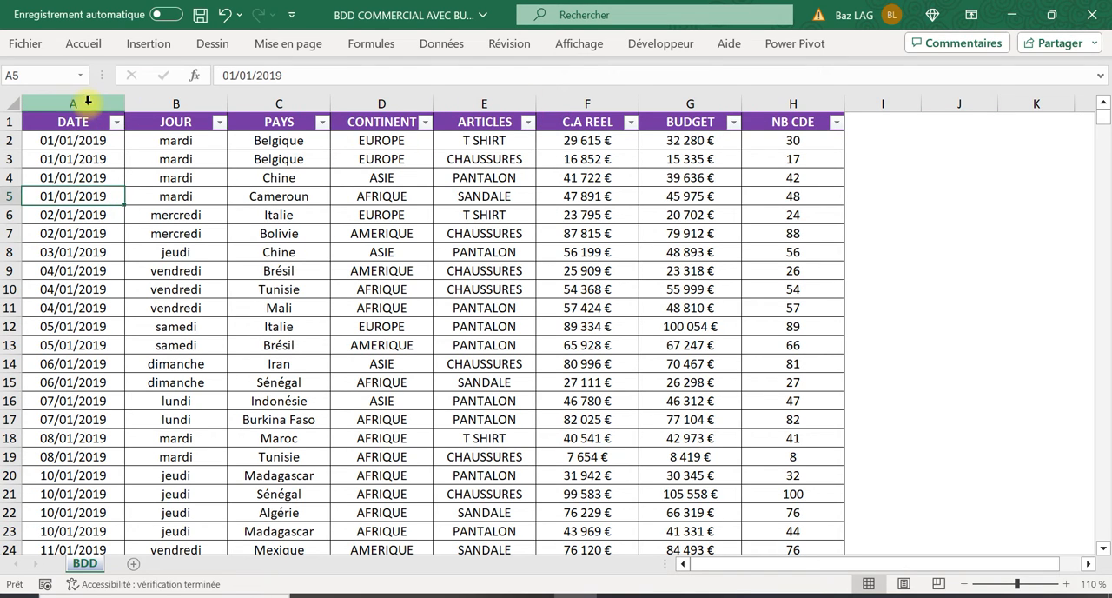
click(82, 103)
drag(82, 102, 786, 104)
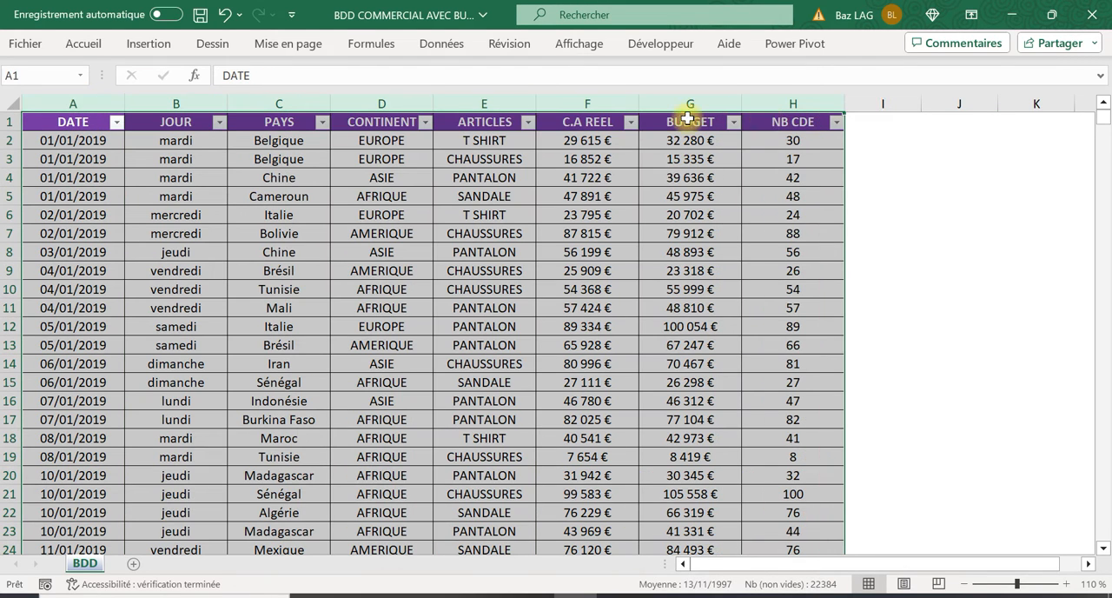
click(163, 44)
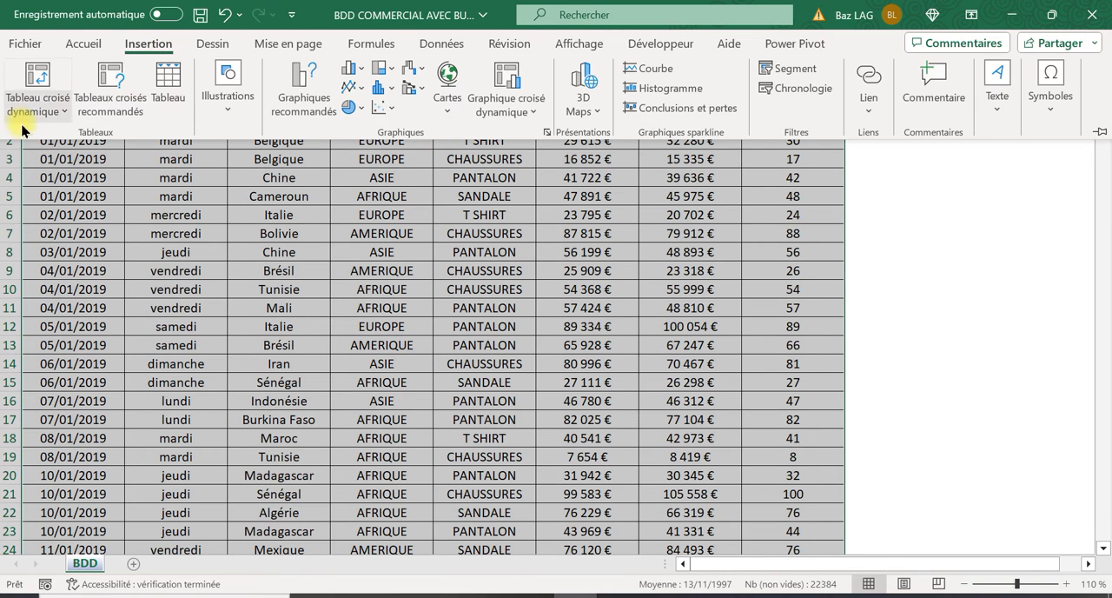
click(19, 72)
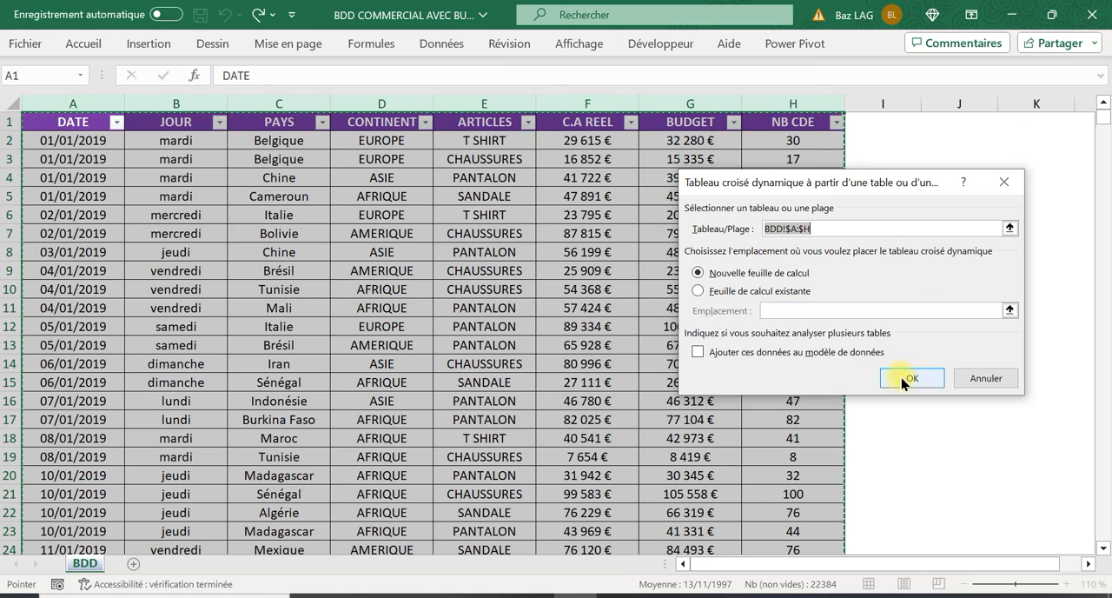
click(930, 377)
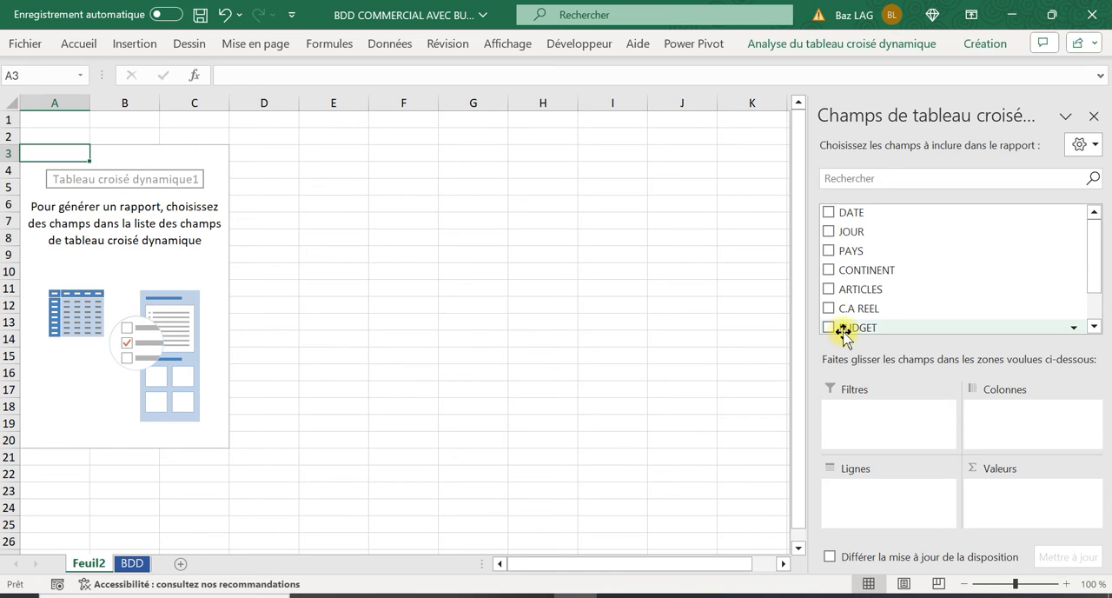
drag(860, 308, 1033, 493)
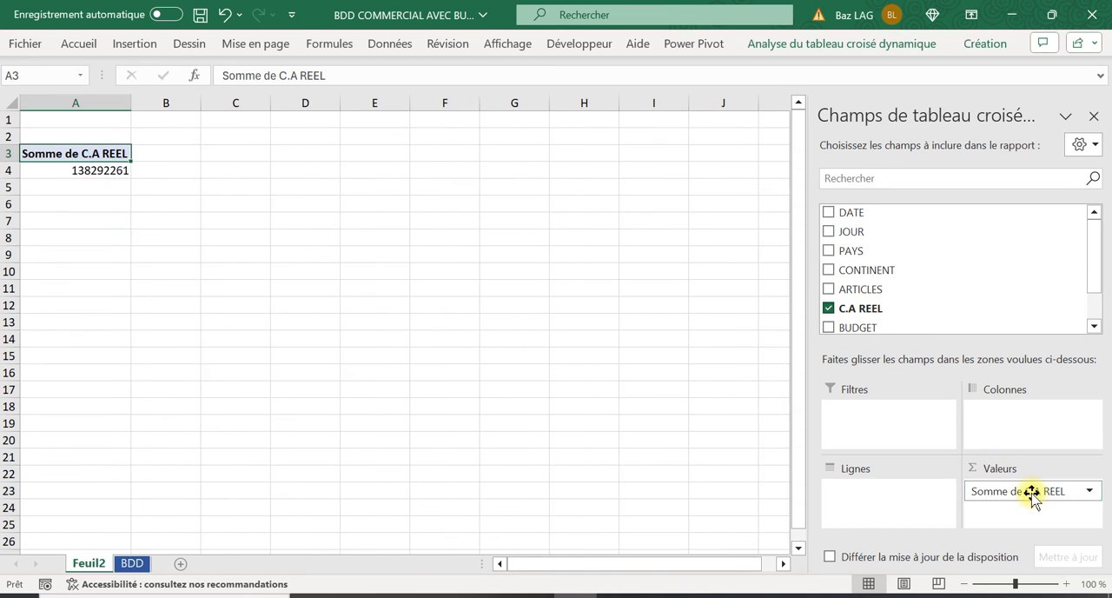
drag(869, 328, 1010, 513)
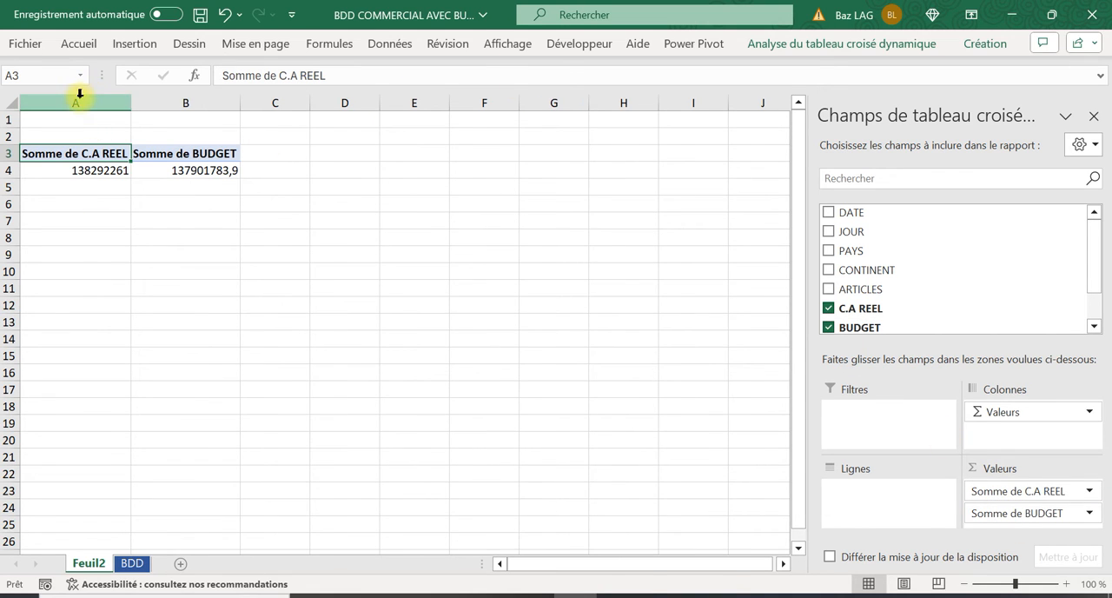
Format columns A and B as Monétaire with no decimals and centre their contents
drag(77, 95, 179, 94)
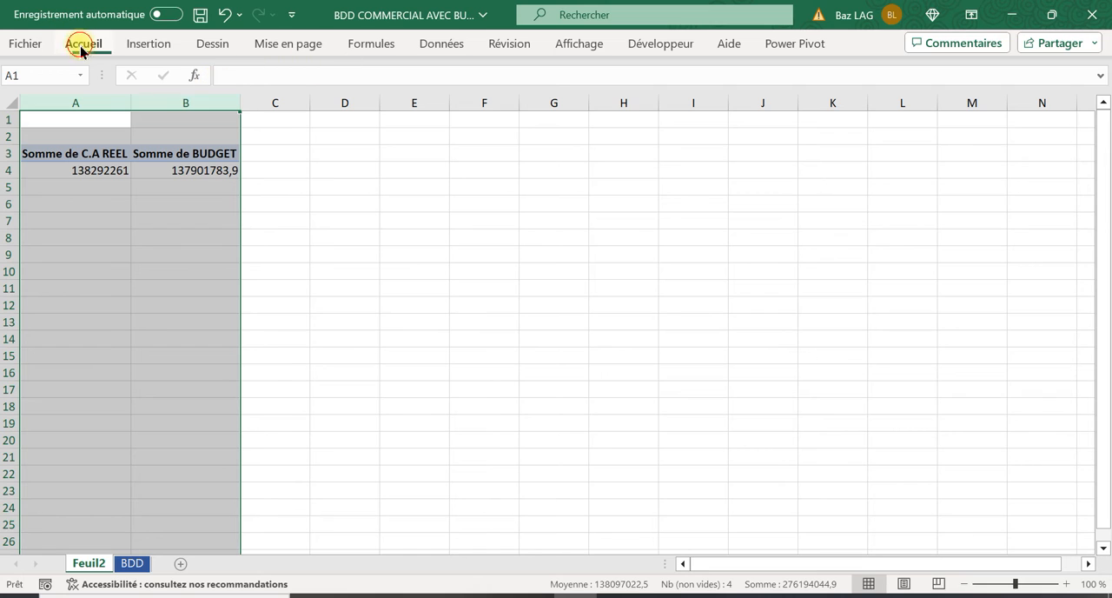
click(80, 45)
click(473, 64)
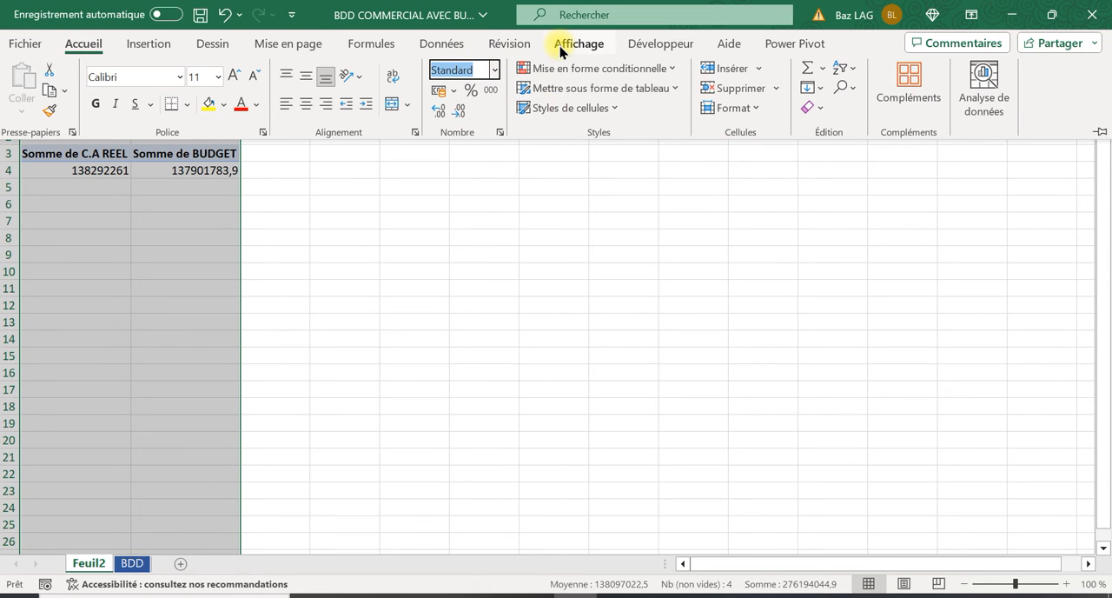
text(Monétaire)
key(Return)
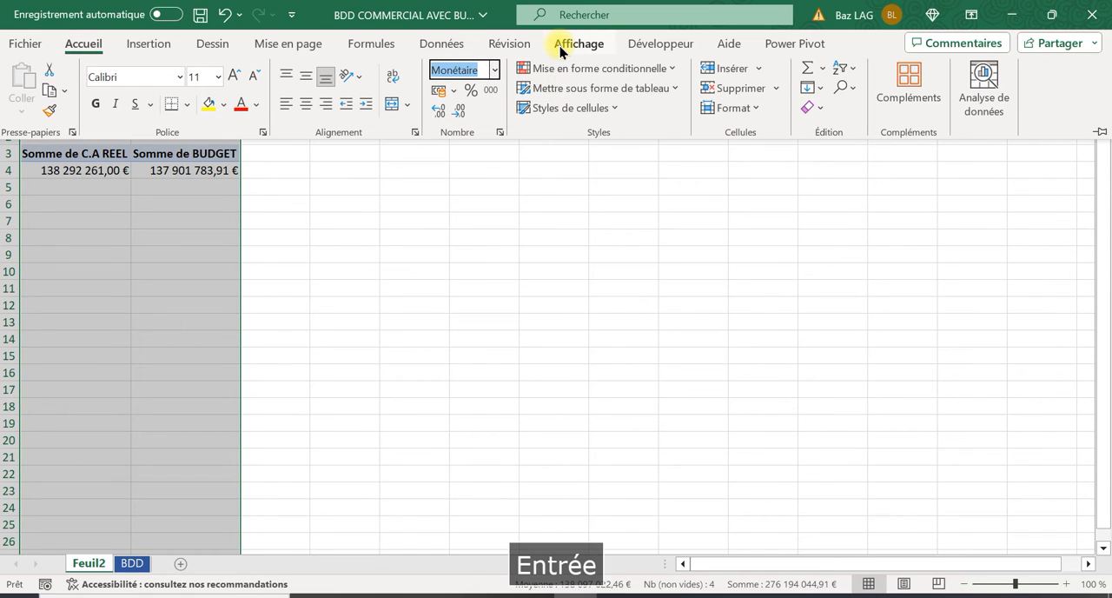
click(457, 113)
click(457, 113)
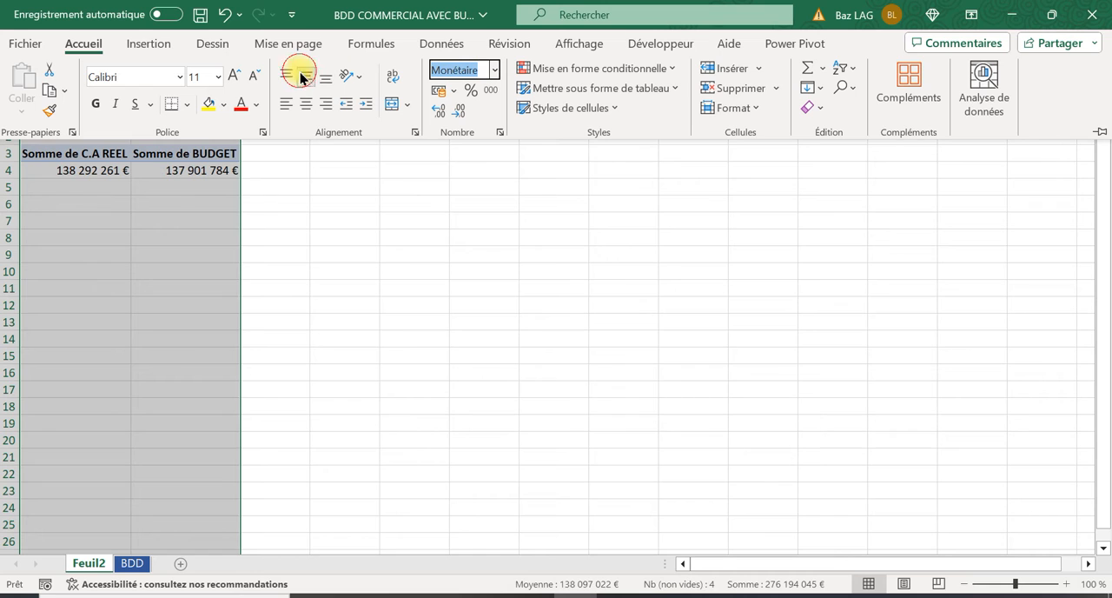
click(306, 103)
click(259, 221)
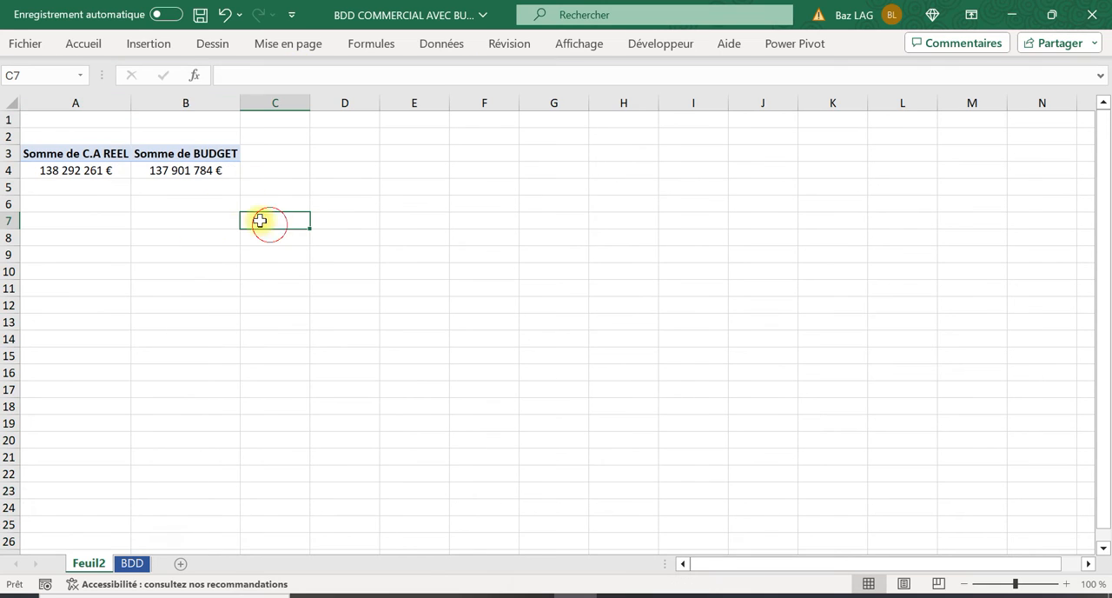
Rename the pivot header in A3 as VENTES
click(52, 150)
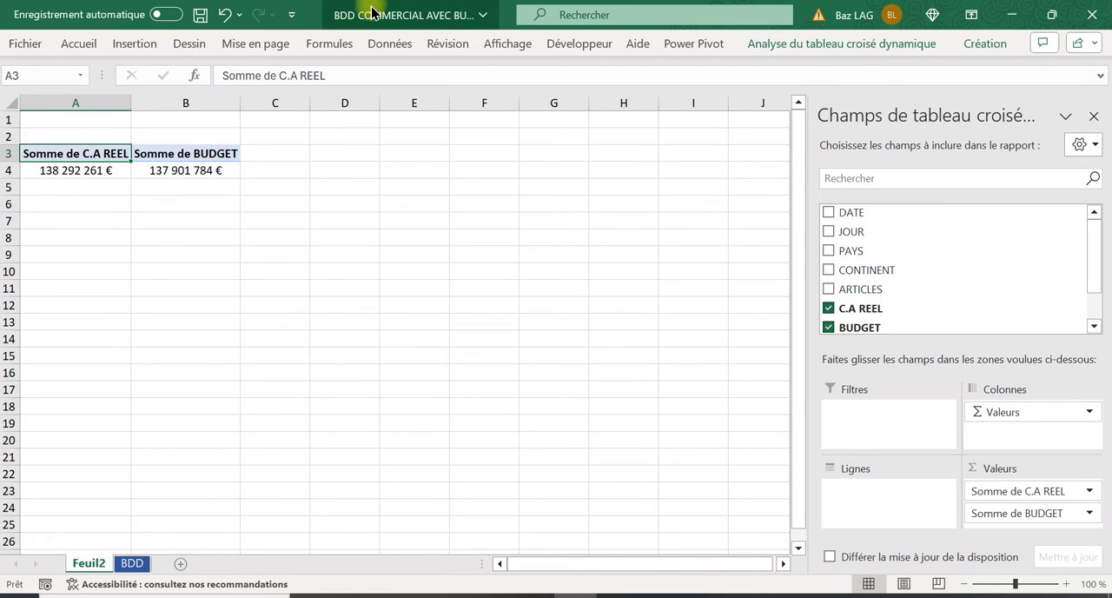
key(Caps_Lock)
text(v)
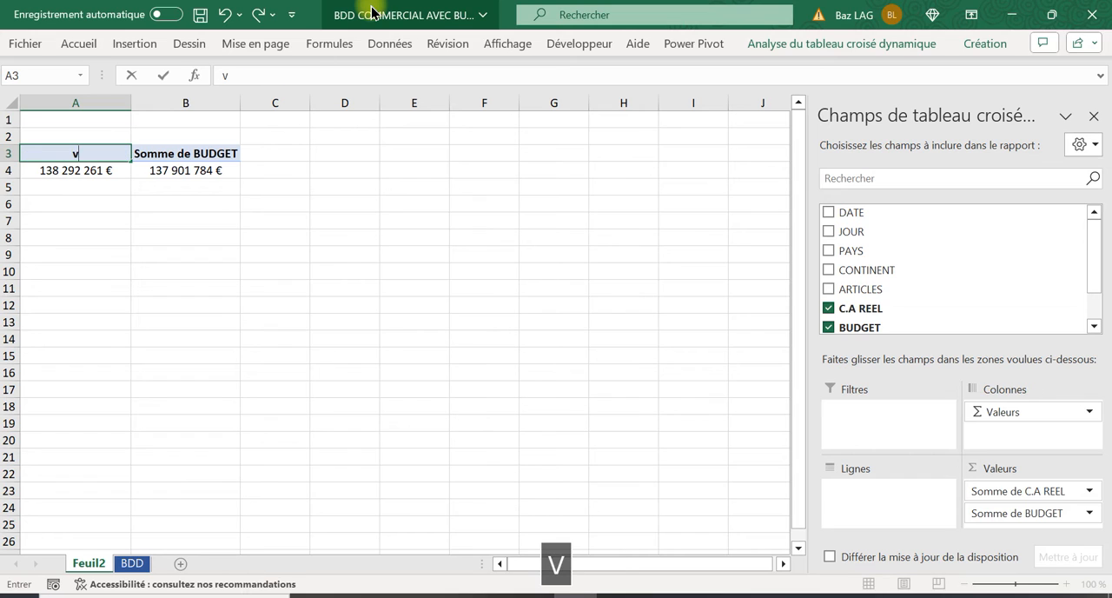
key(Caps_Lock)
key(BackSpace)
text(VENTES)
key(Tab)
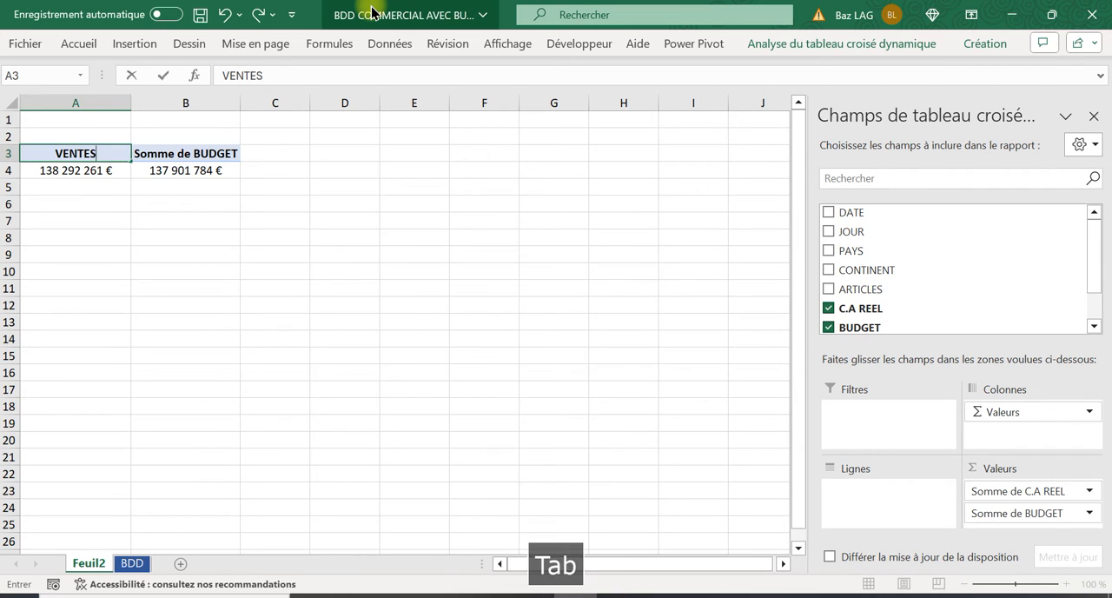
Rename the pivot header in B3 as BUDGET, adding a trailing space to distinguish it from the source field
text(BUD)
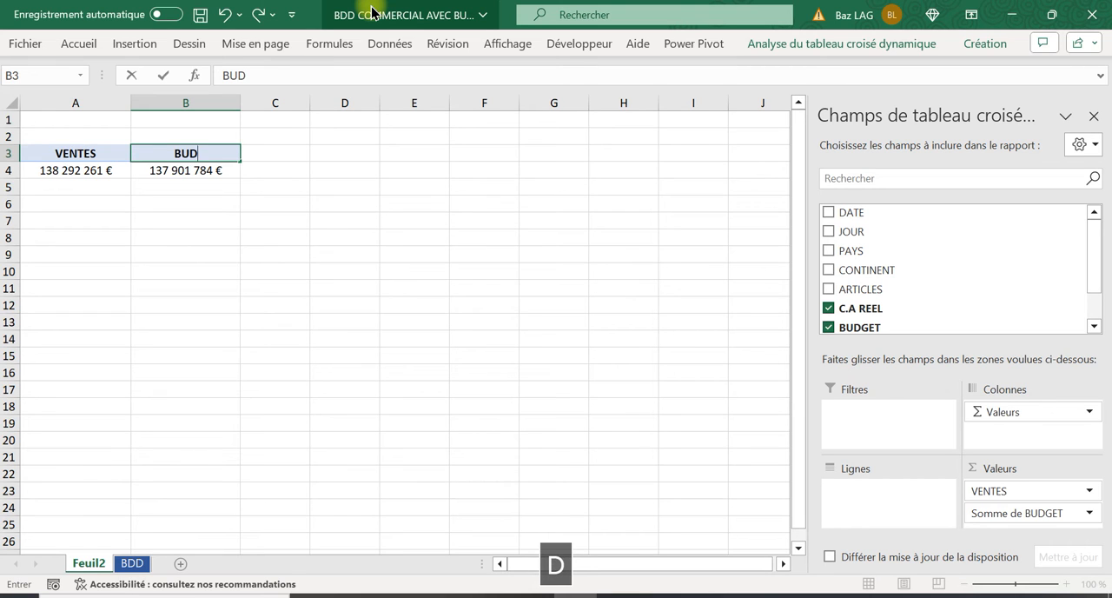
text(GET)
key(Tab)
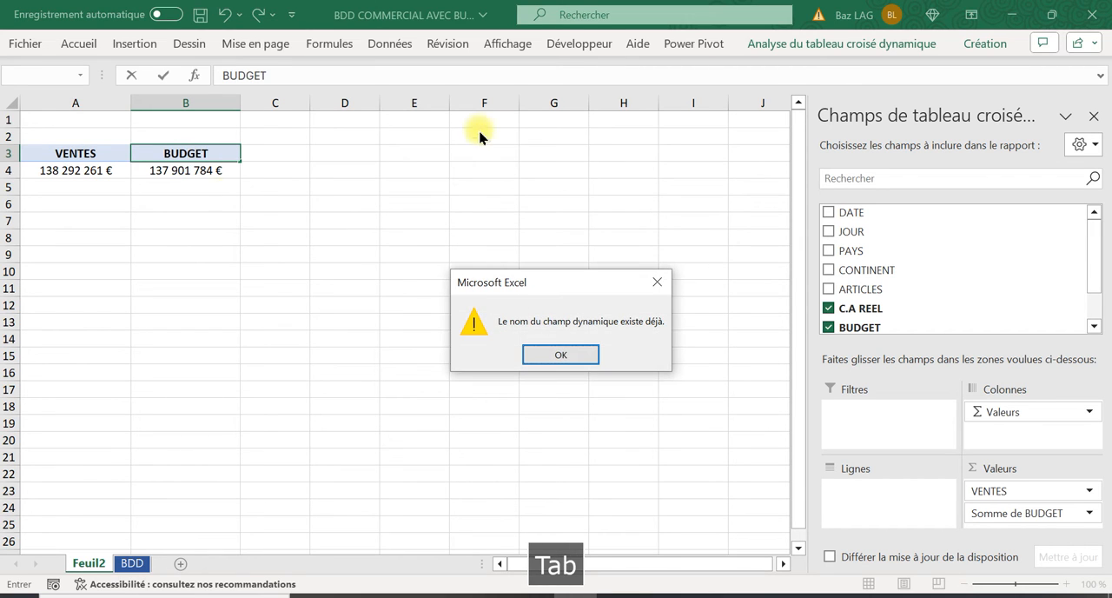
click(563, 354)
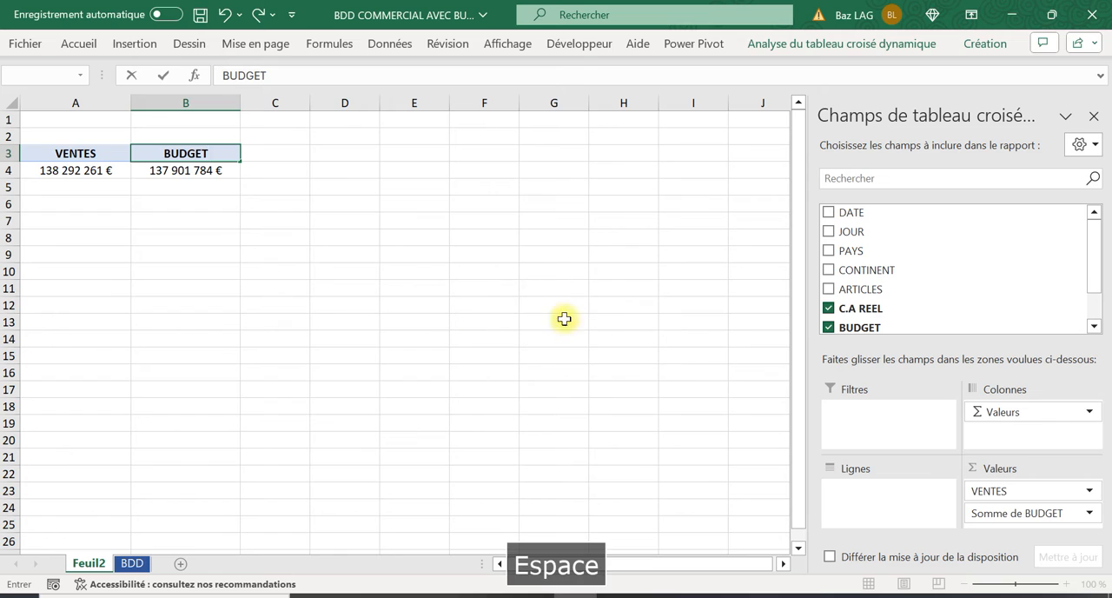
click(561, 307)
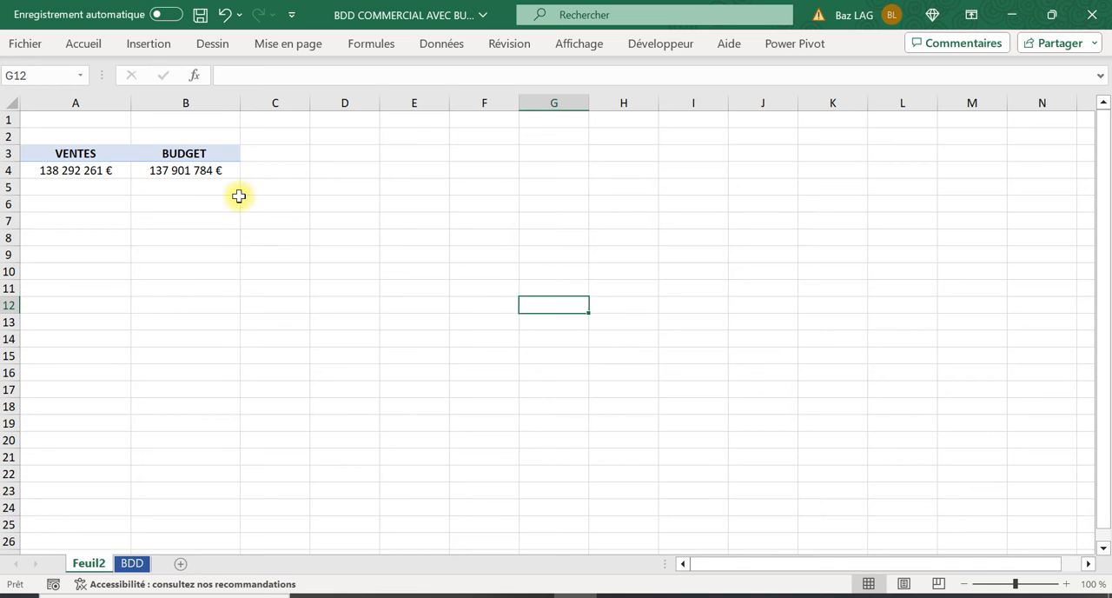
Start a new calculated field in the pivot table and name it ECART €
click(198, 177)
click(903, 52)
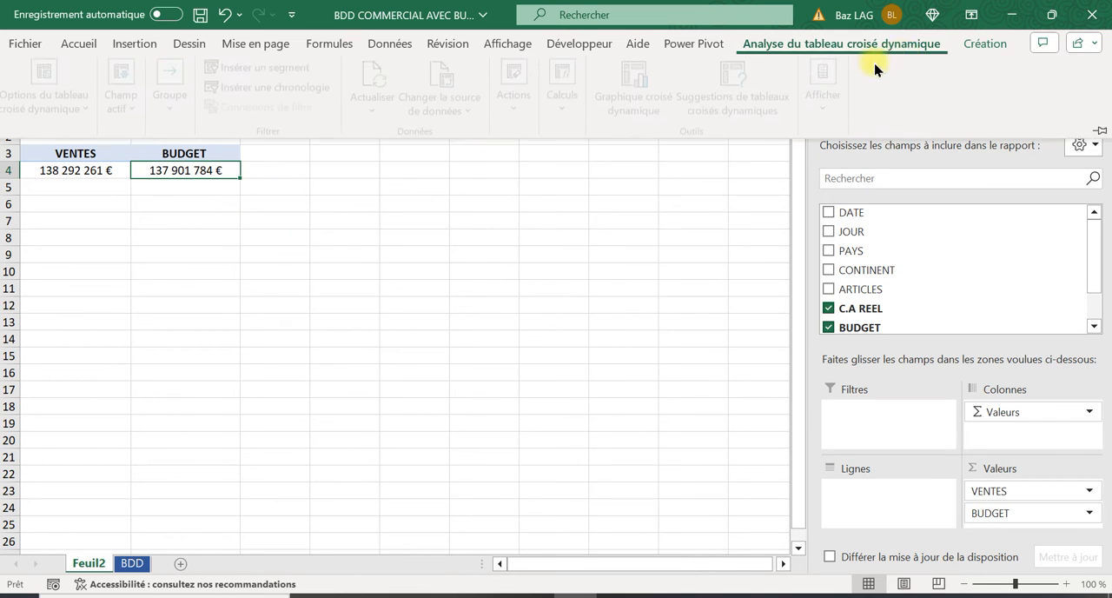
click(560, 103)
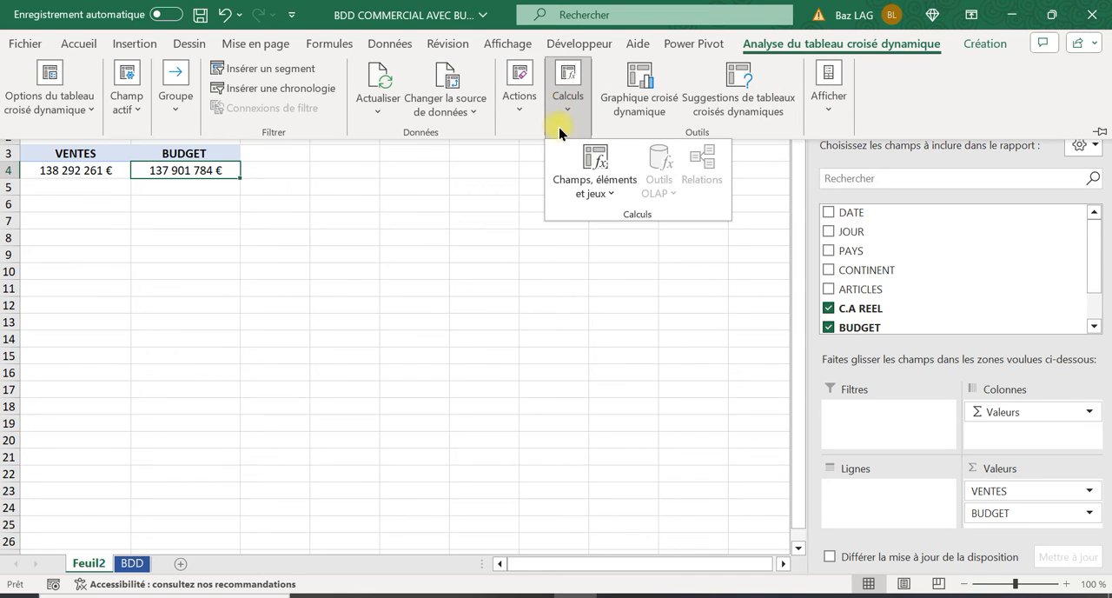
click(598, 186)
click(622, 221)
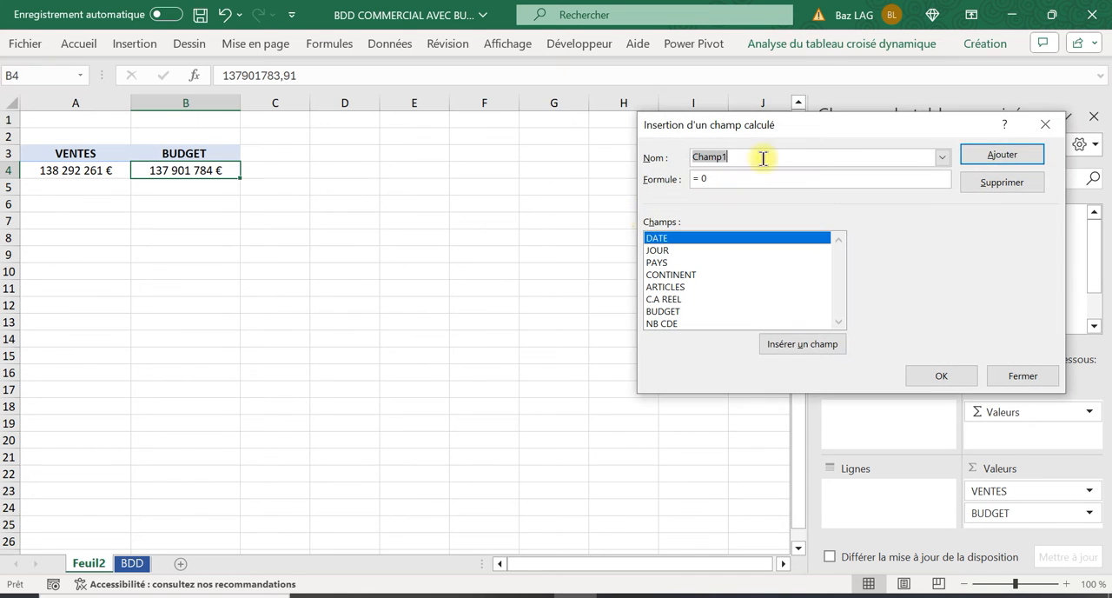
text(EC)
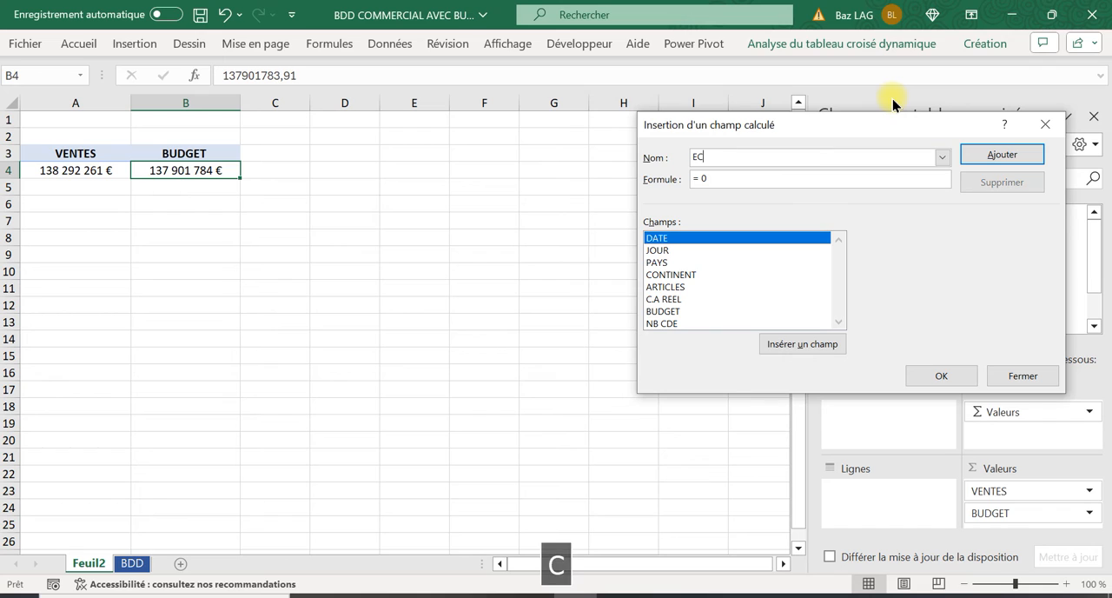
text(ART)
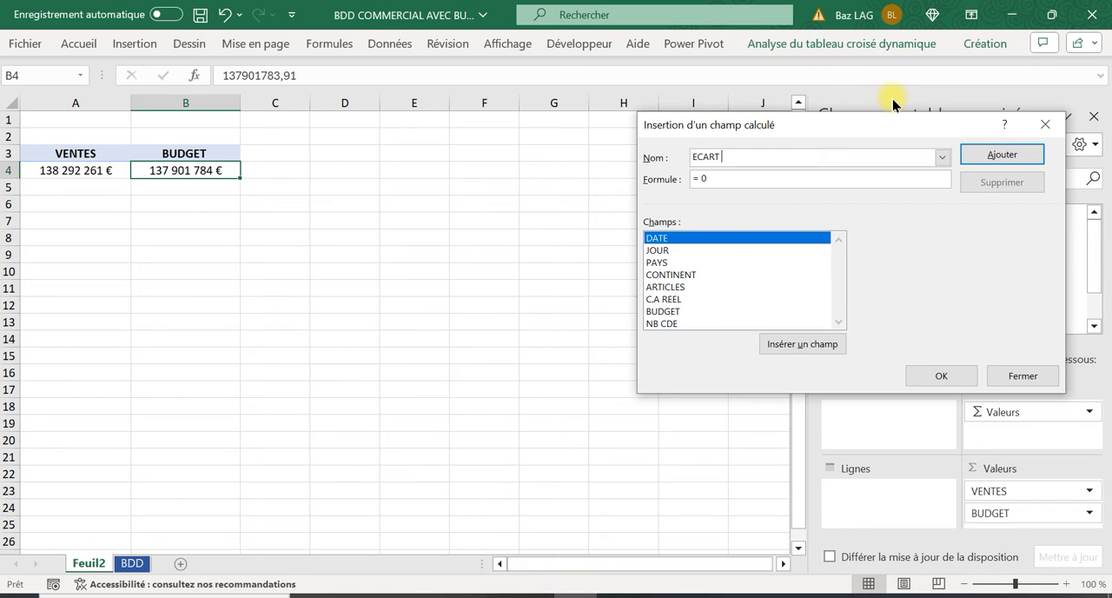
key(ctrl+alt+e)
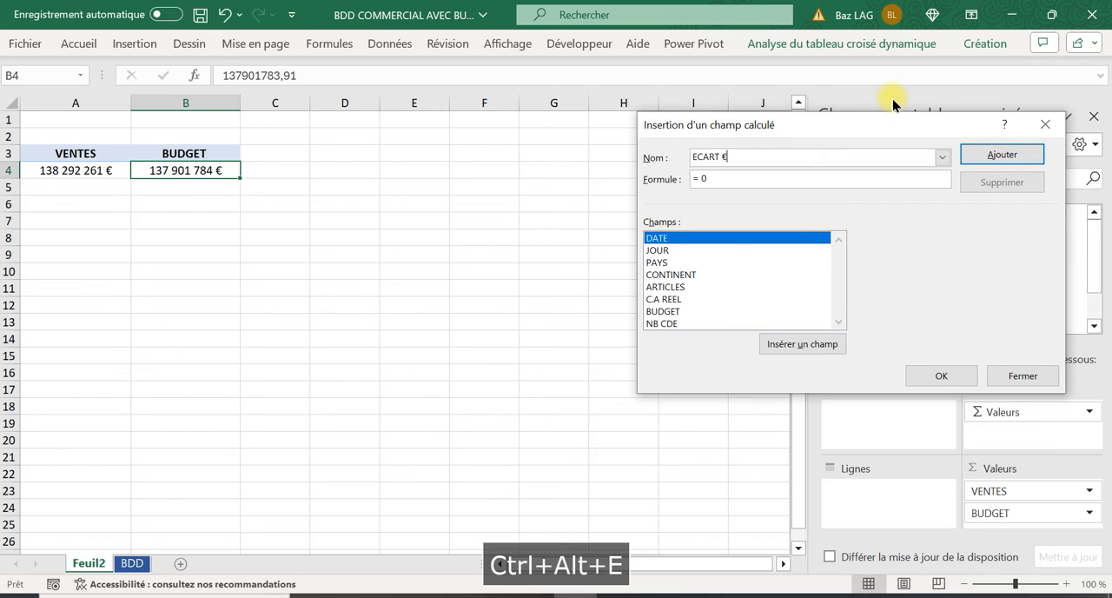
Set the calculated field's formula to = 'C.A REEL'- BUDGET and insert it into the pivot table
click(721, 179)
key(BackSpace)
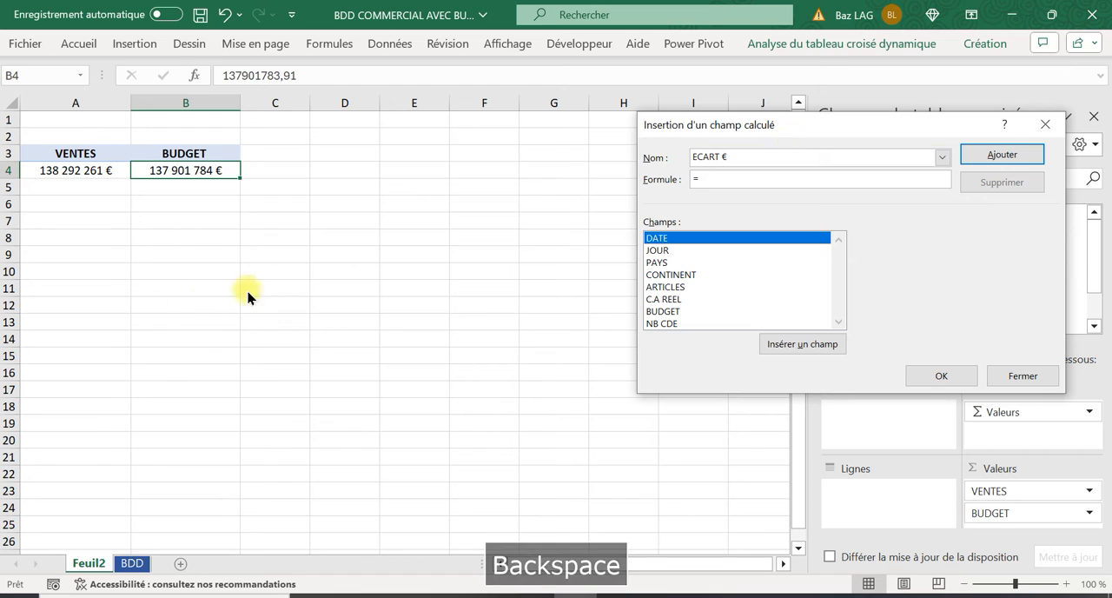
double_click(665, 301)
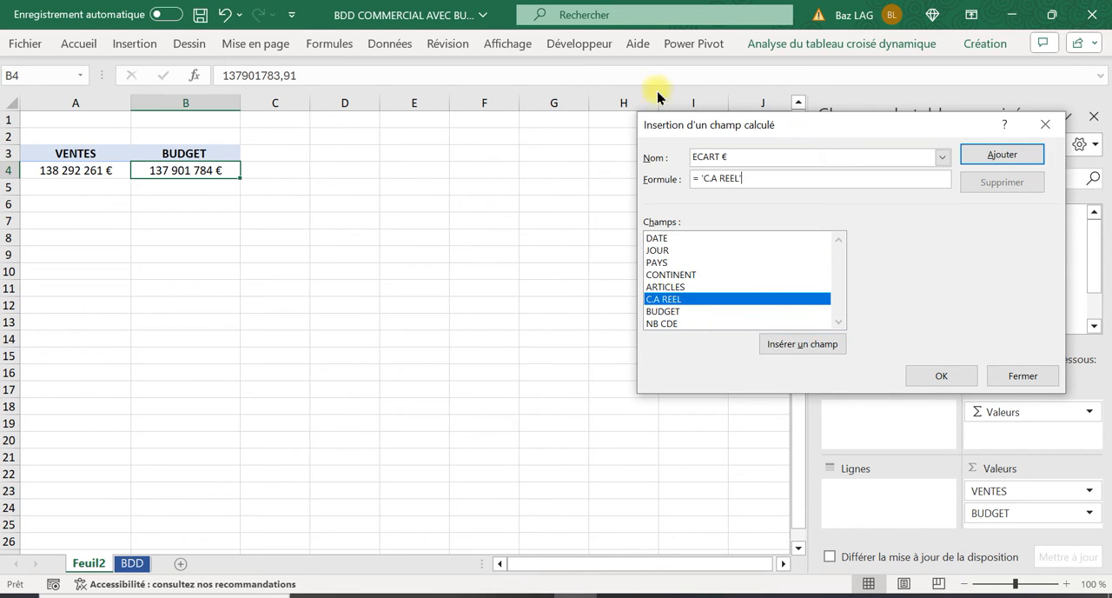
key(Caps_Lock)
text(-)
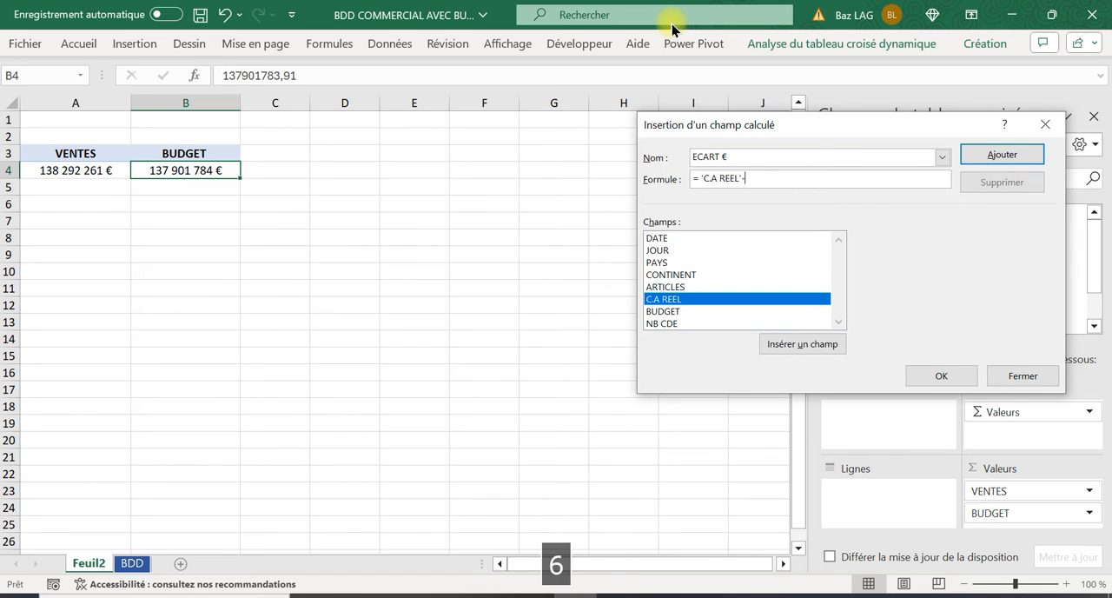
double_click(680, 312)
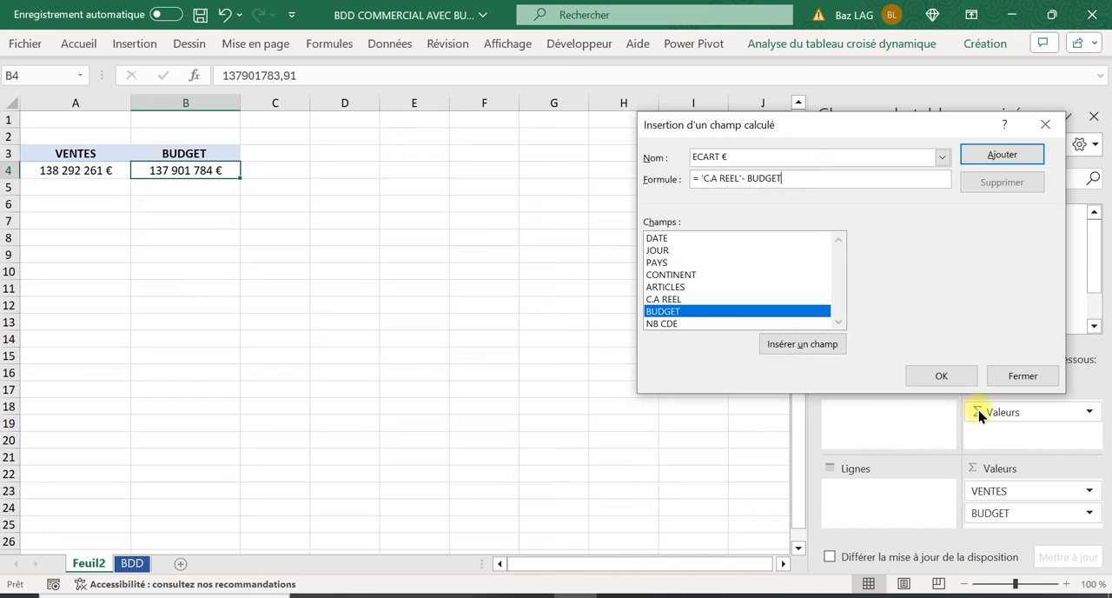
click(956, 378)
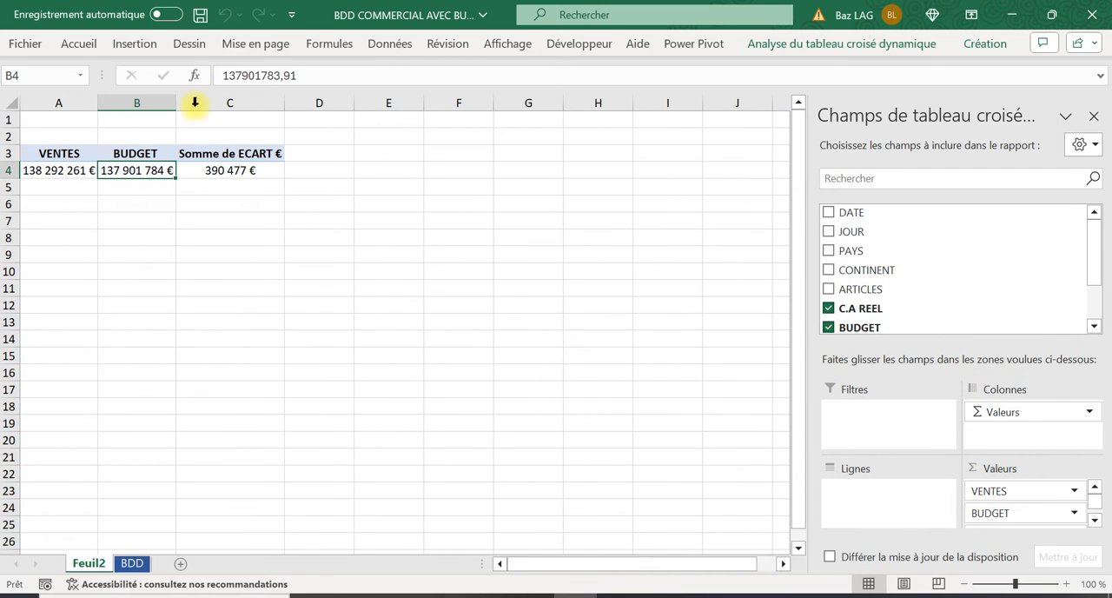
Shorten the calculated field's header in C3 to ECART € by removing "Somme de"
click(231, 152)
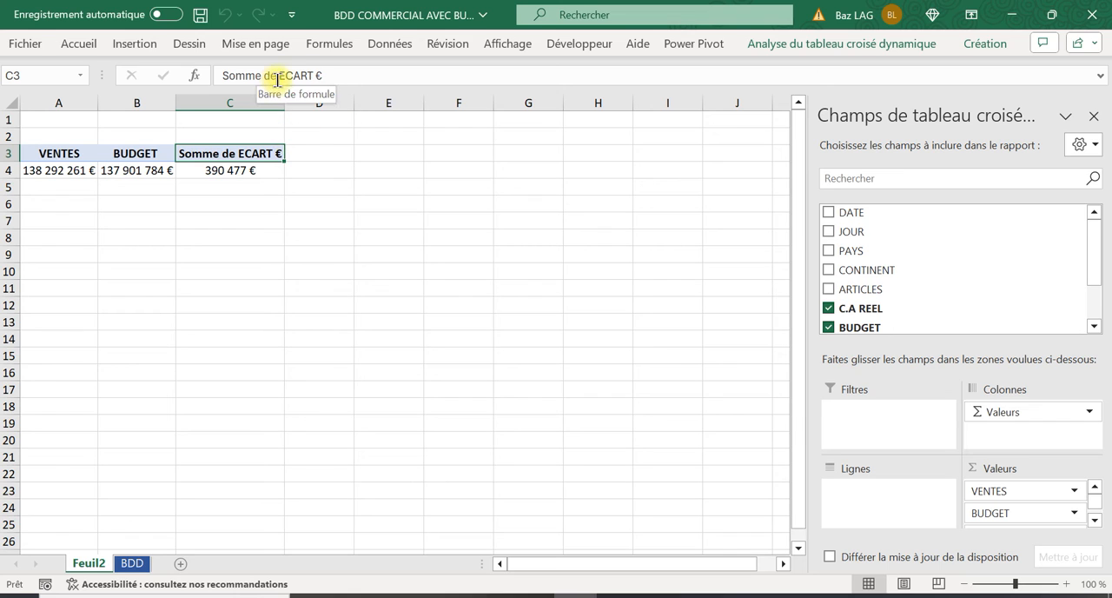
drag(277, 76, 222, 75)
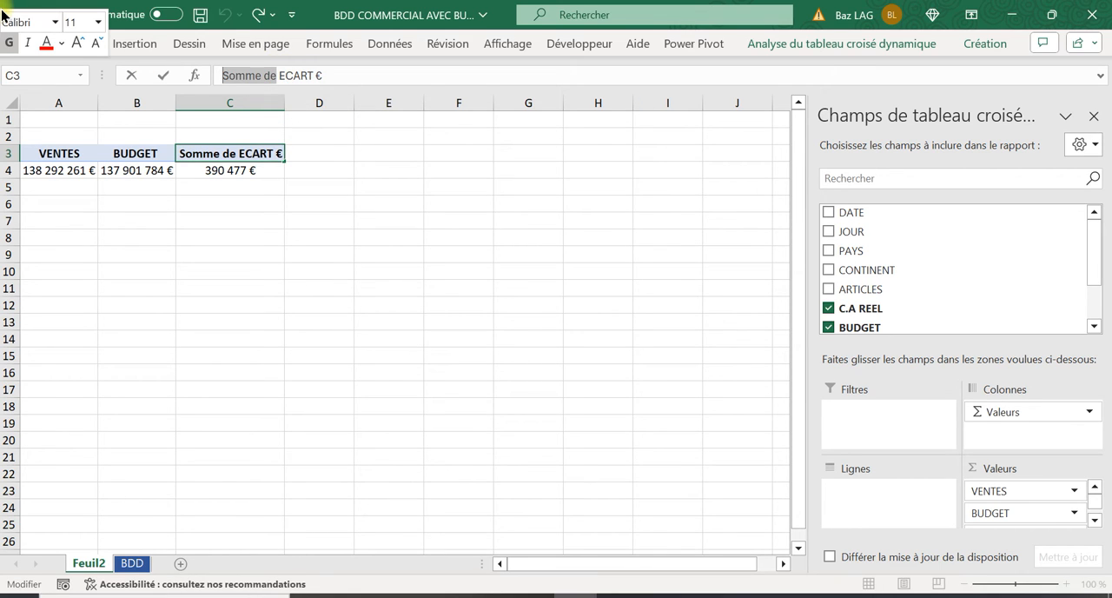
key(BackSpace)
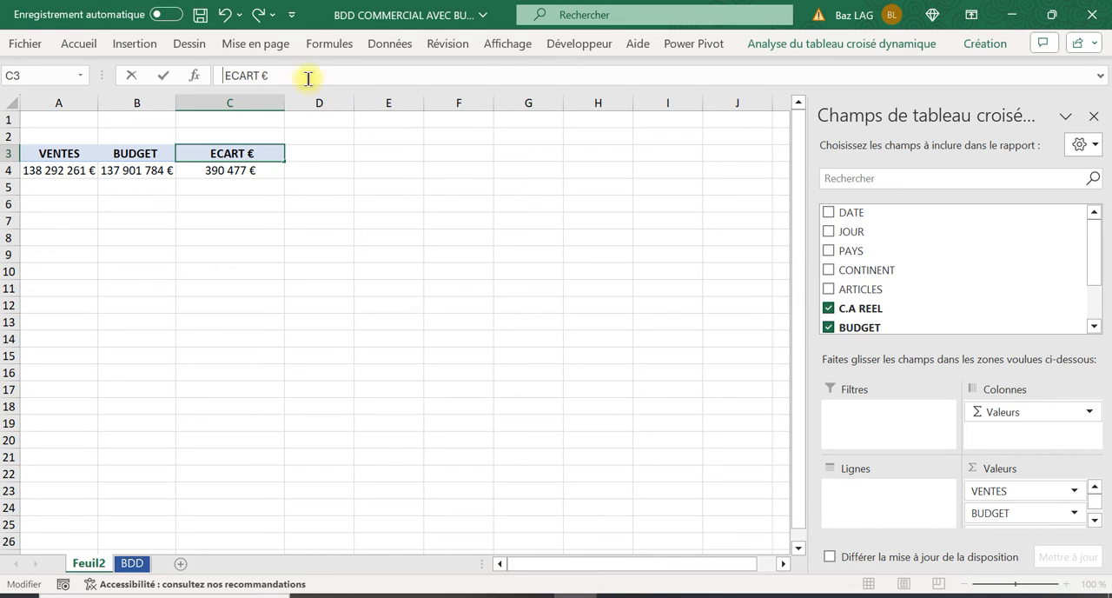
click(323, 242)
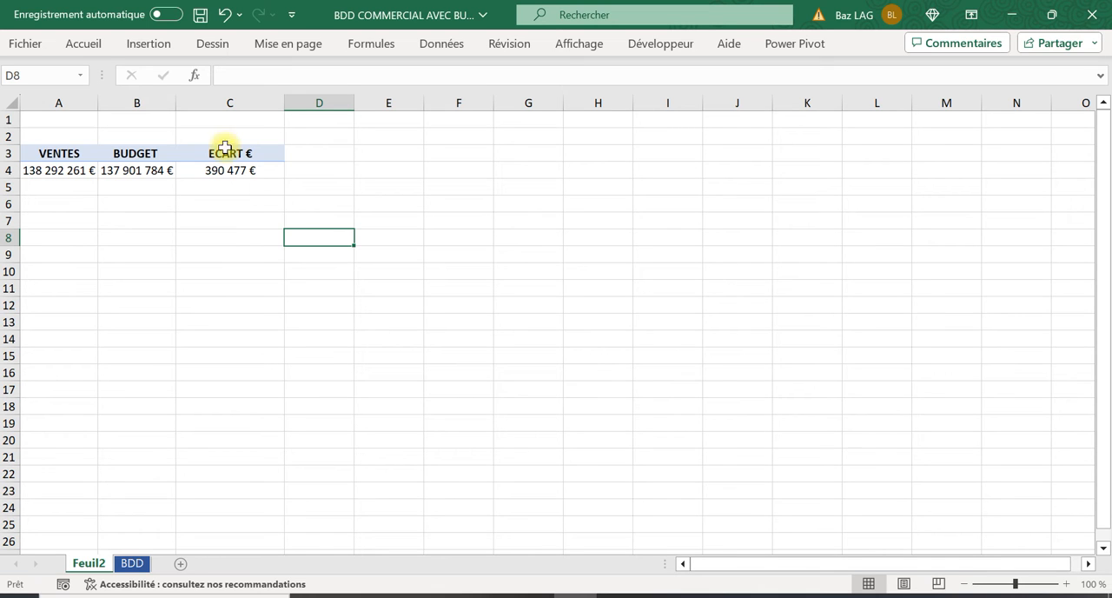
click(141, 170)
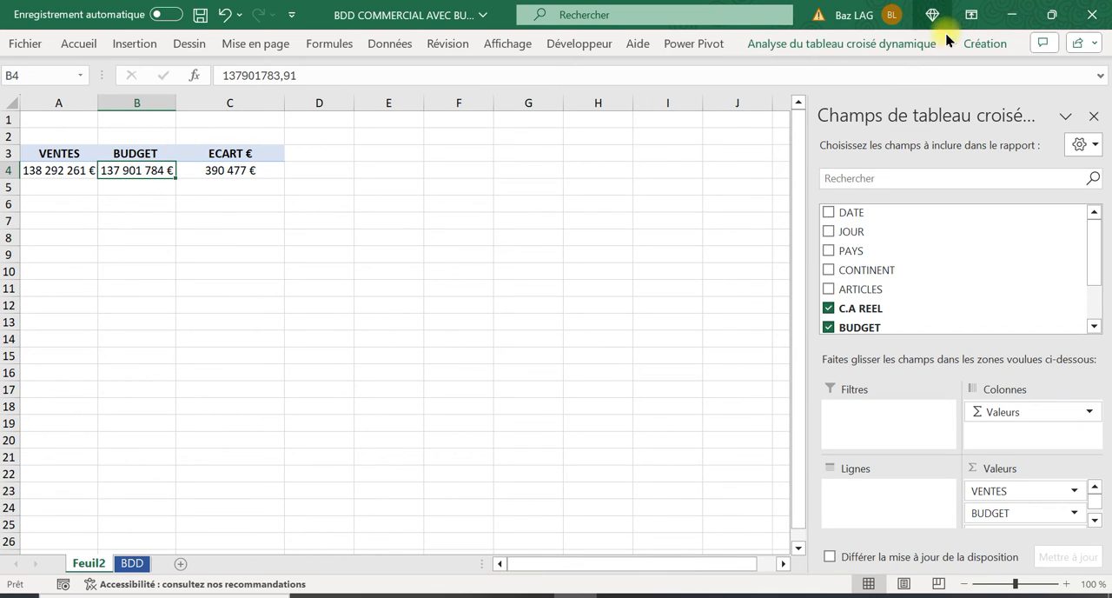
Start a new calculated field in the pivot table and name it ECART %
click(878, 43)
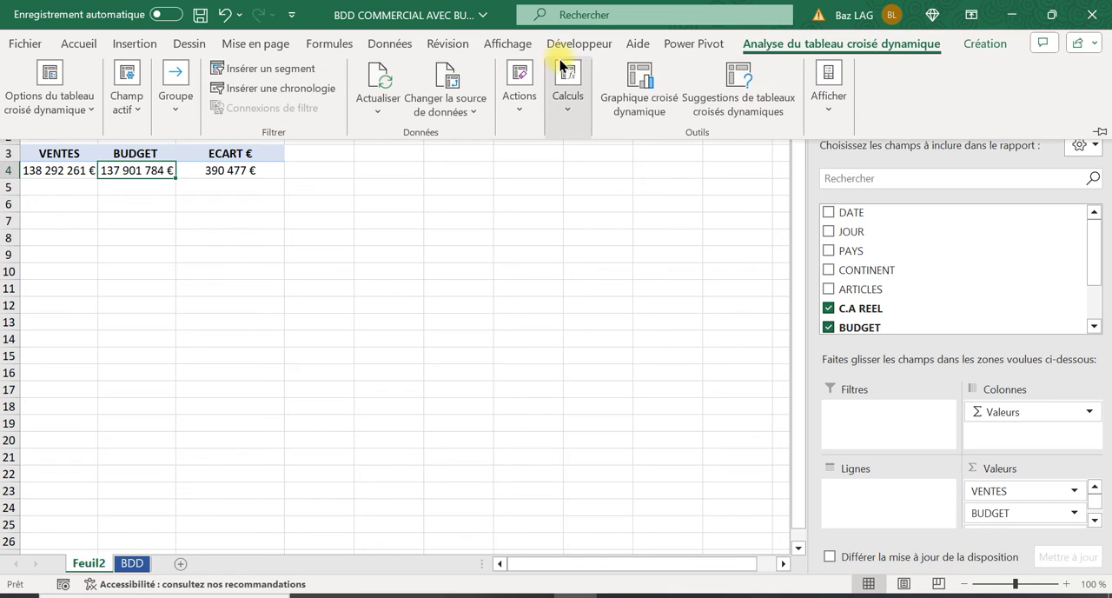
click(561, 106)
click(589, 171)
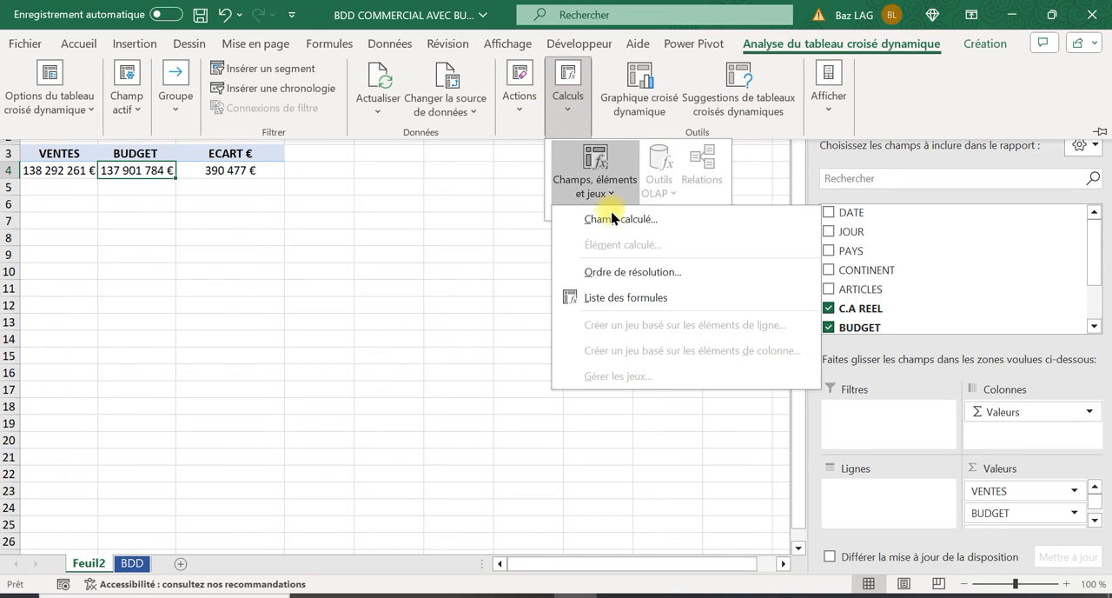
click(613, 216)
text(e)
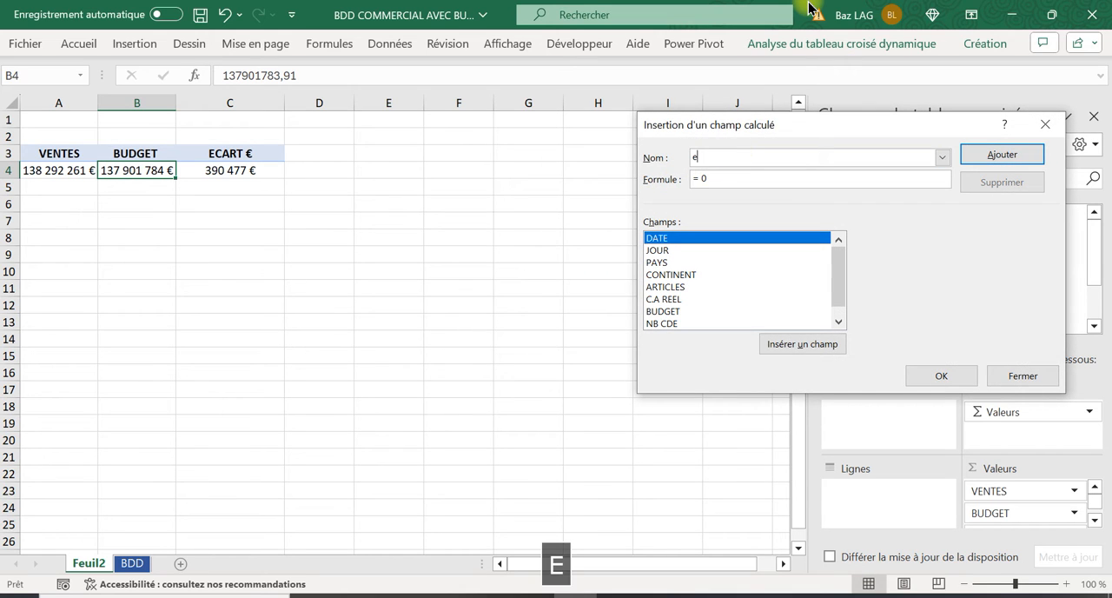
text(car)
key(BackSpace)
key(BackSpace)
key(BackSpace)
key(BackSpace)
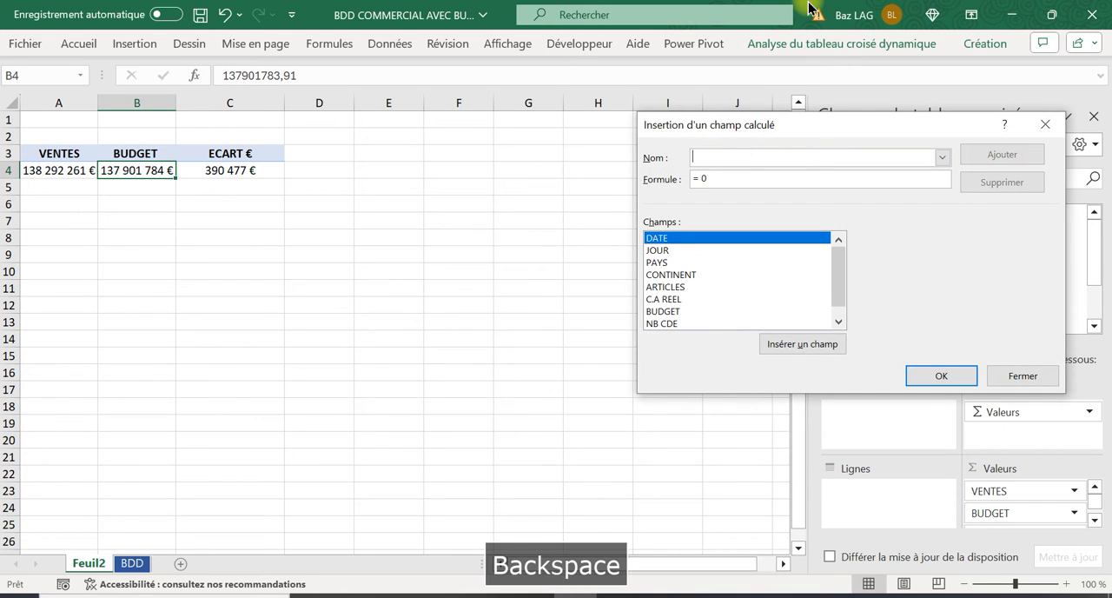
key(Caps_Lock)
text(ECART )
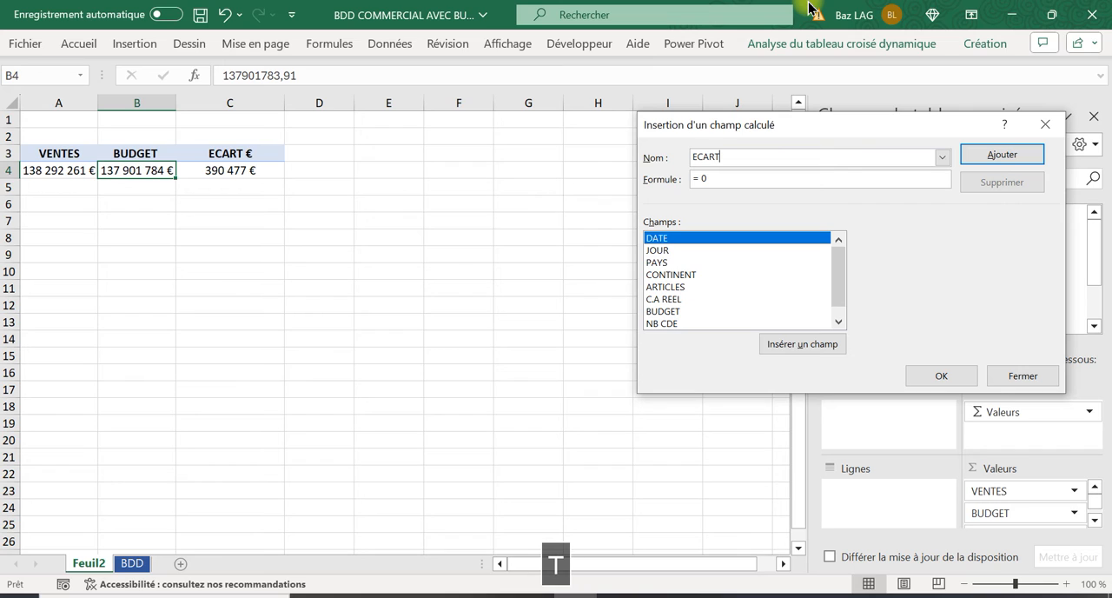
text(%)
Replace the default formula of the ECART % field with the bracketed difference =( 'C.A REEL'- BUDGET)
click(711, 186)
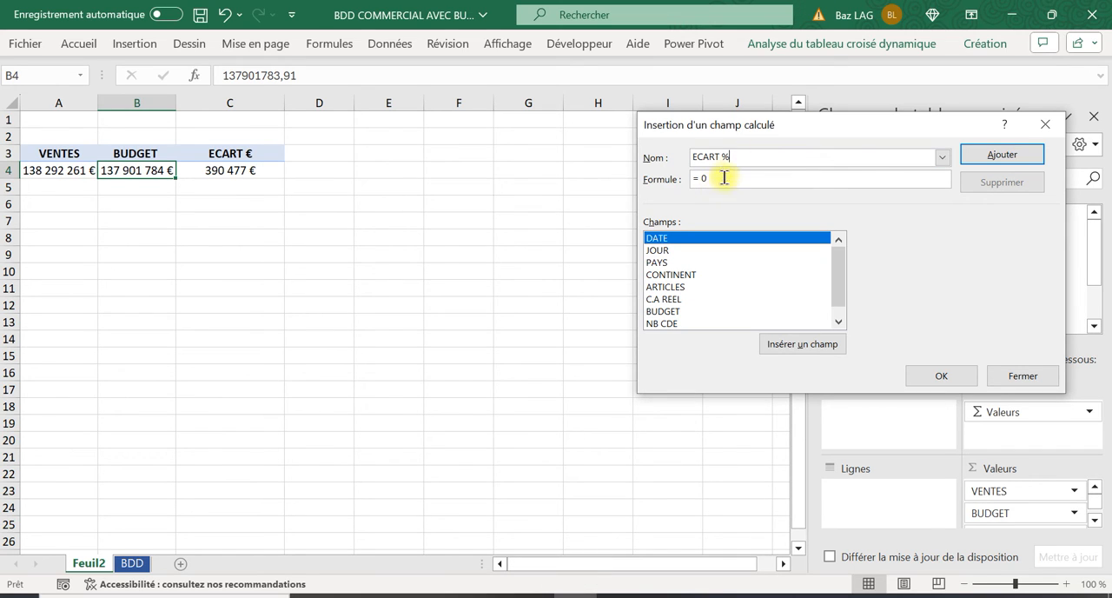
click(724, 178)
key(BackSpace)
key(BackSpace)
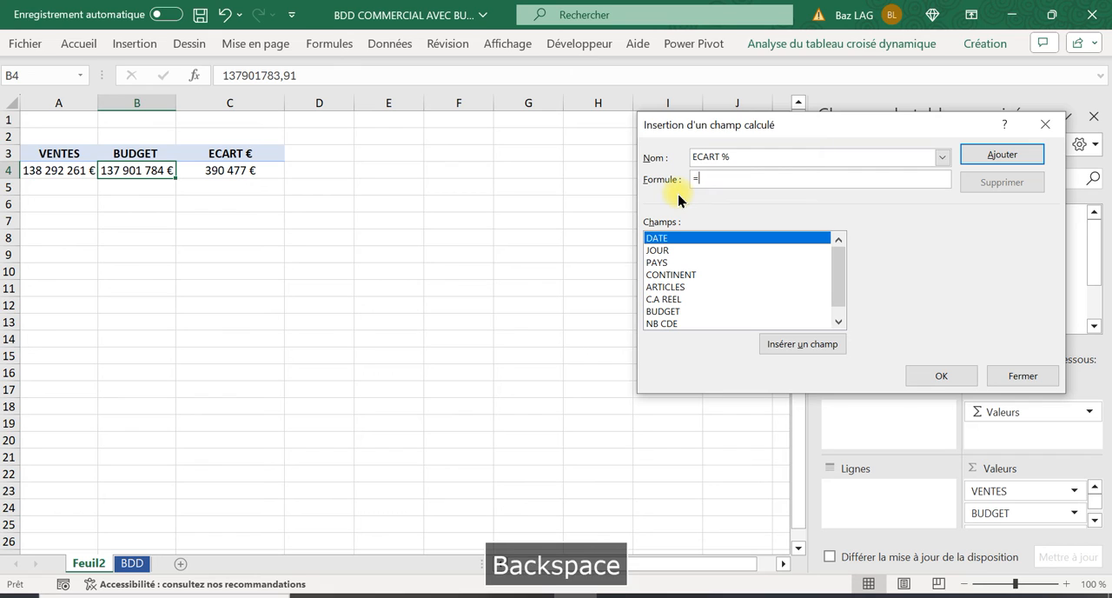
key(Caps_Lock)
text(()
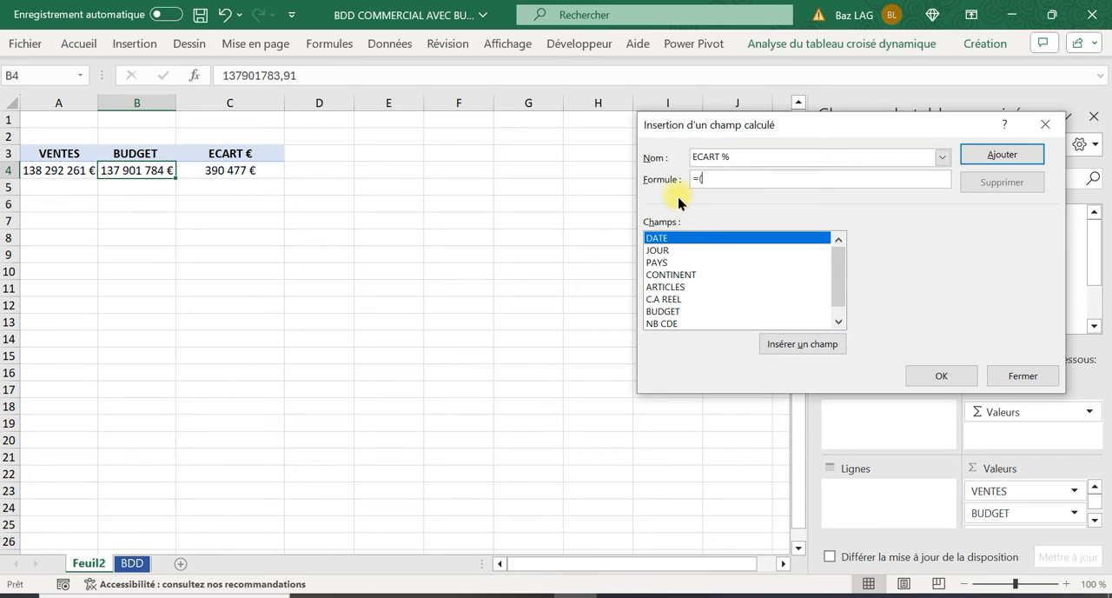
double_click(680, 299)
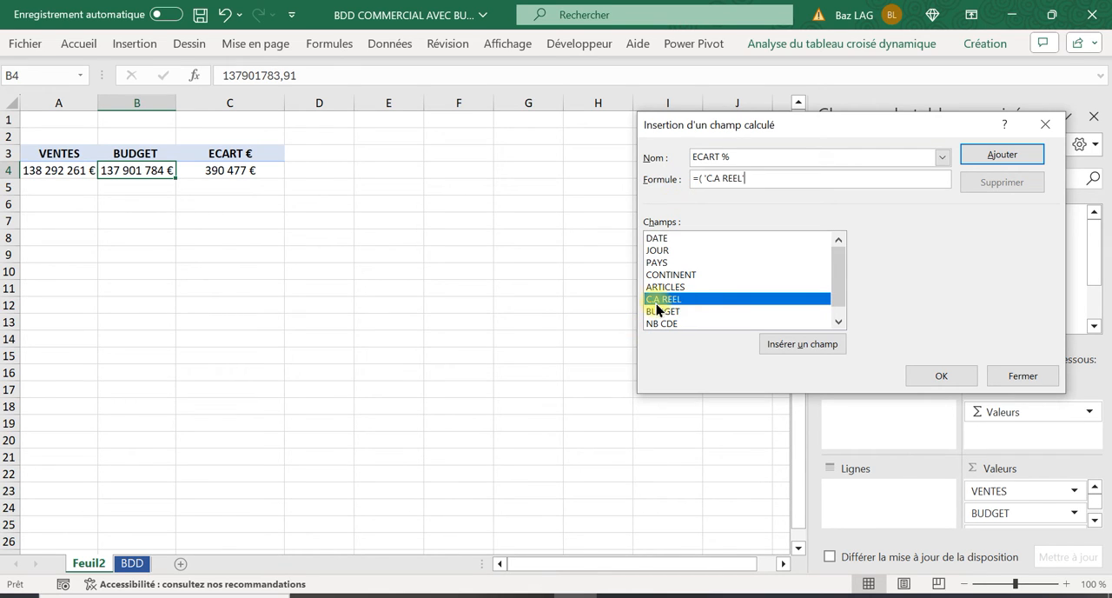
key(Caps_Lock)
text(6)
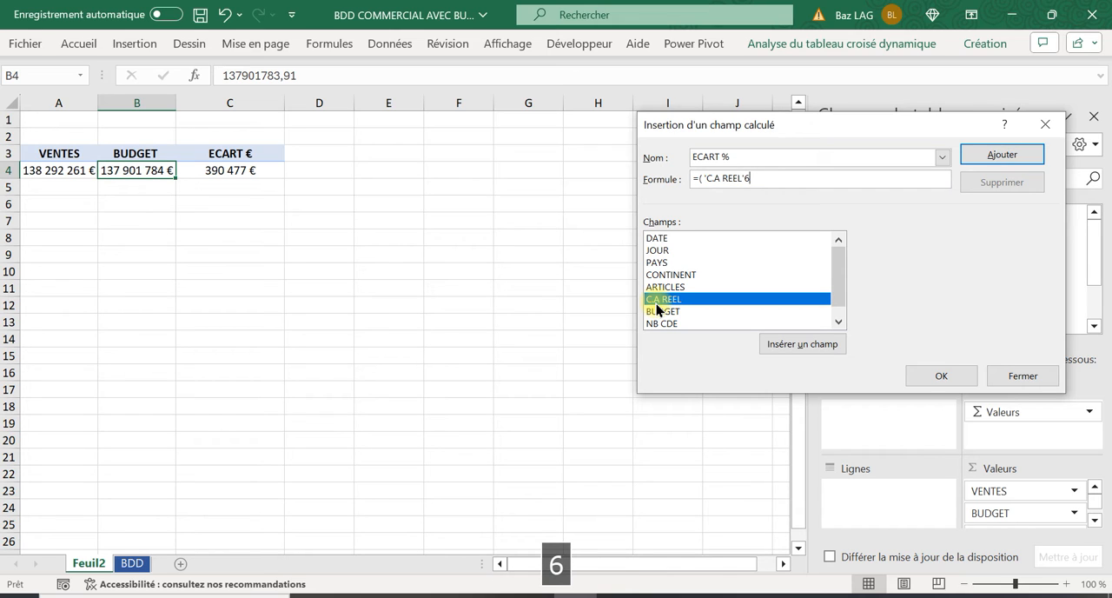
key(BackSpace)
key(Caps_Lock)
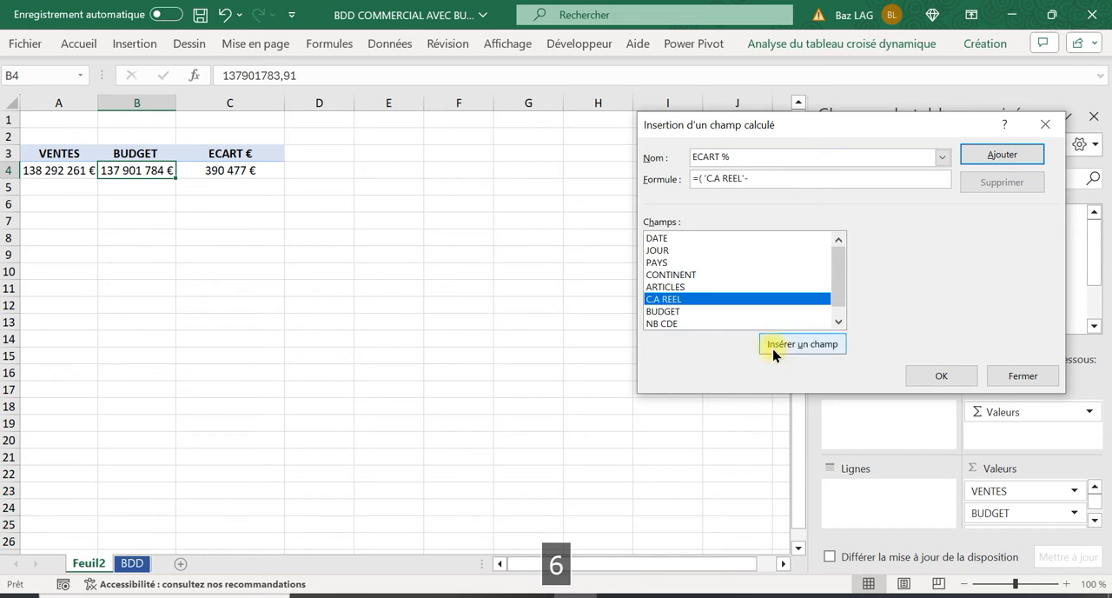
double_click(673, 310)
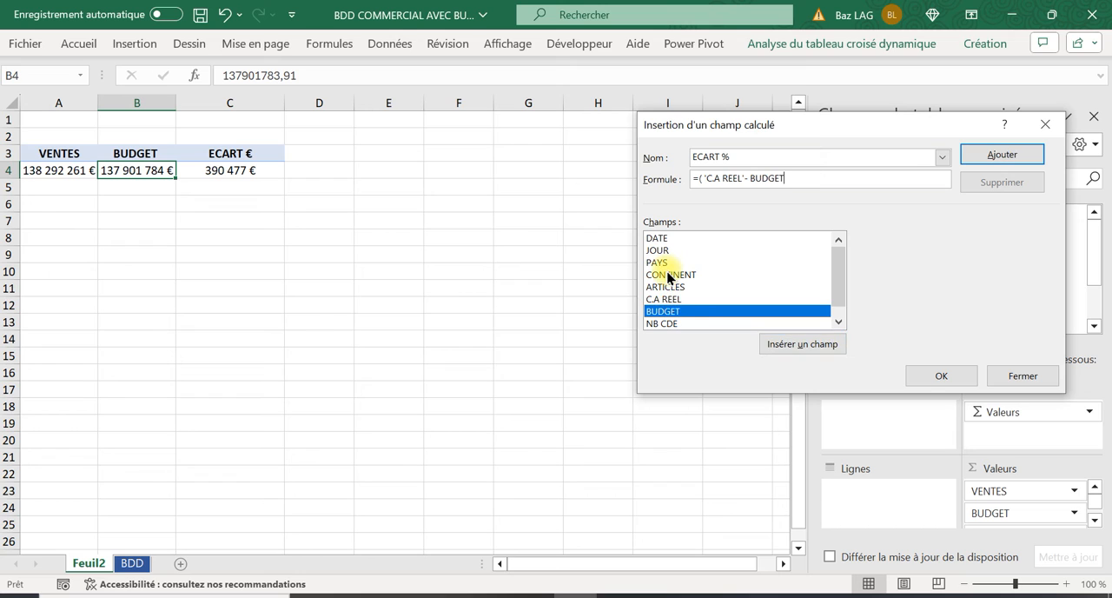
text())
Divide the bracketed difference by BUDGET and insert the calculated field into the pivot table
key(Caps_Lock)
text(/)
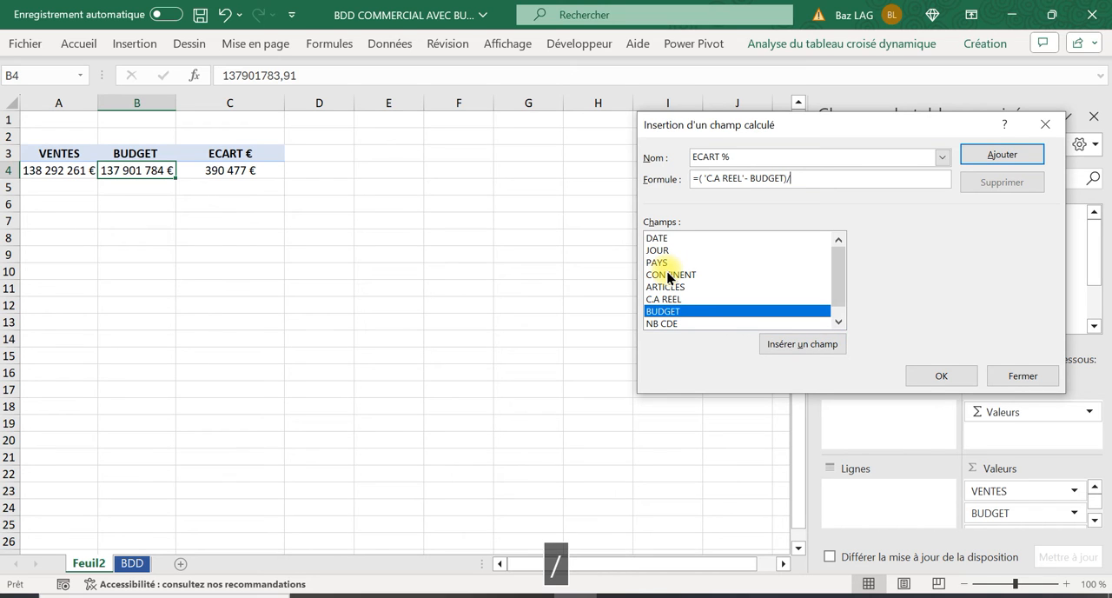
double_click(654, 313)
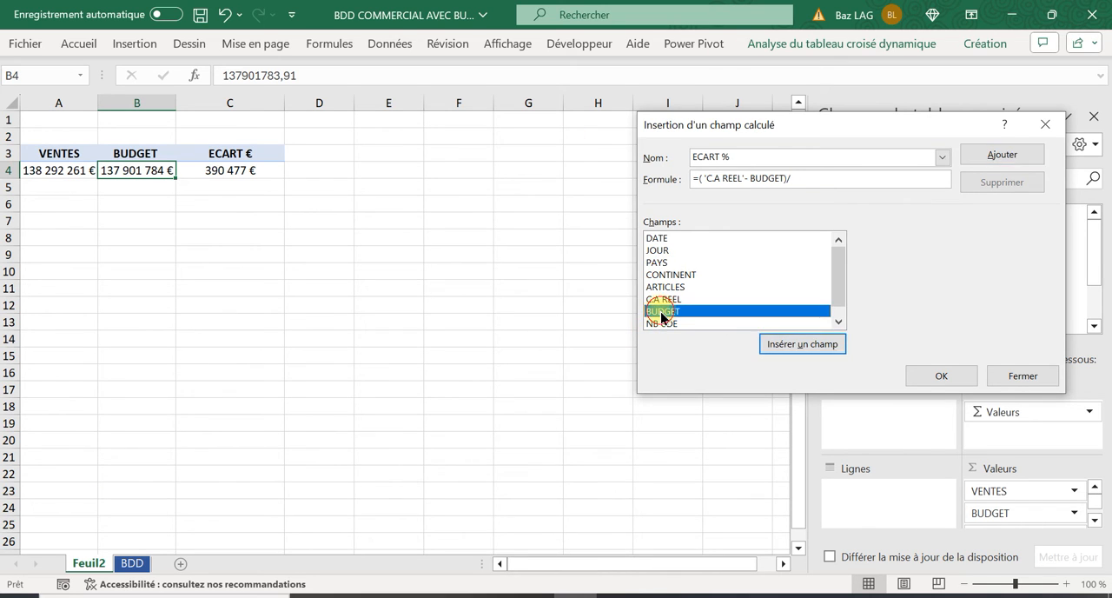
click(943, 375)
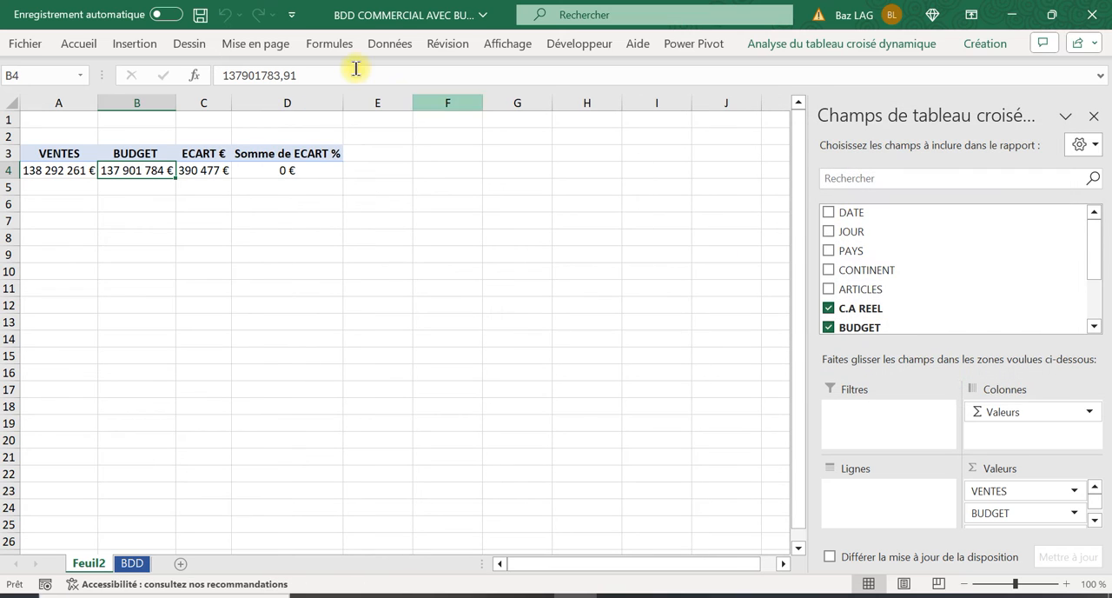
Format the ECART % value in D4 as a percentage with two decimals
click(292, 166)
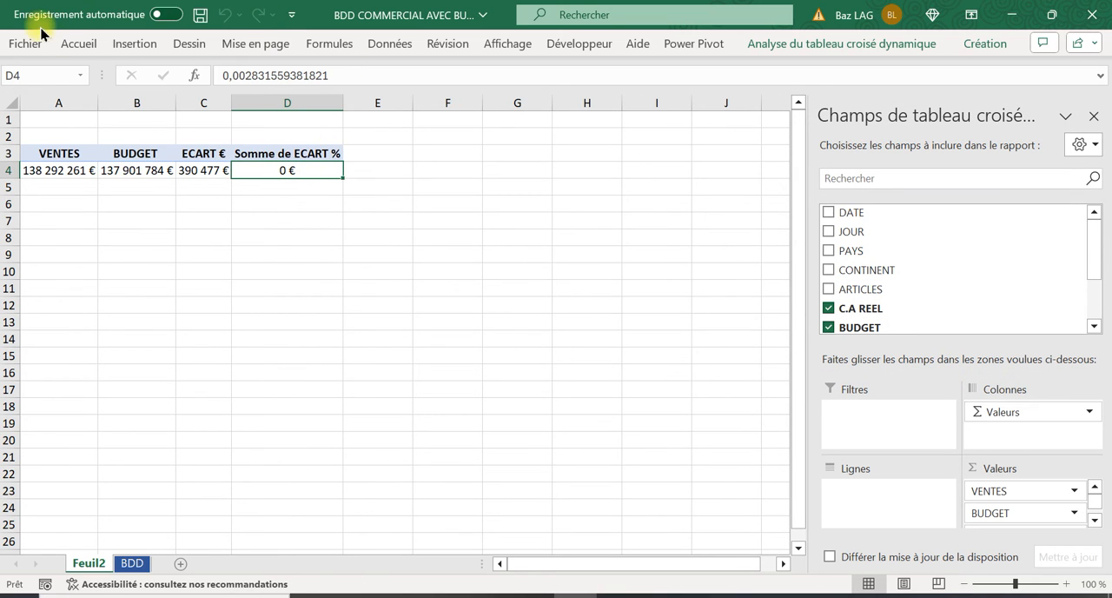
click(78, 44)
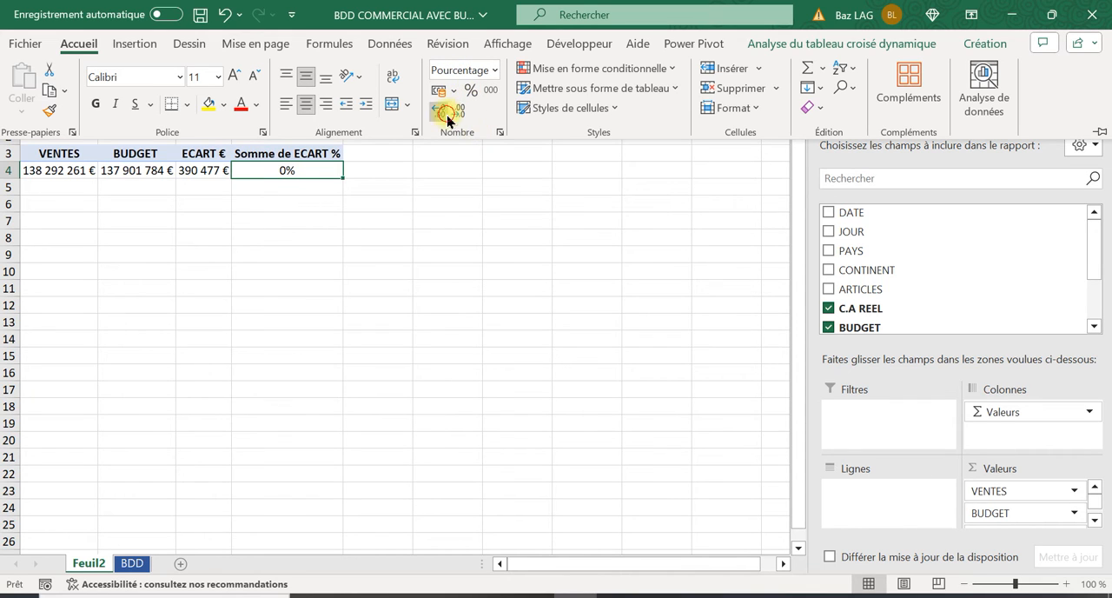
click(445, 113)
click(443, 113)
click(276, 261)
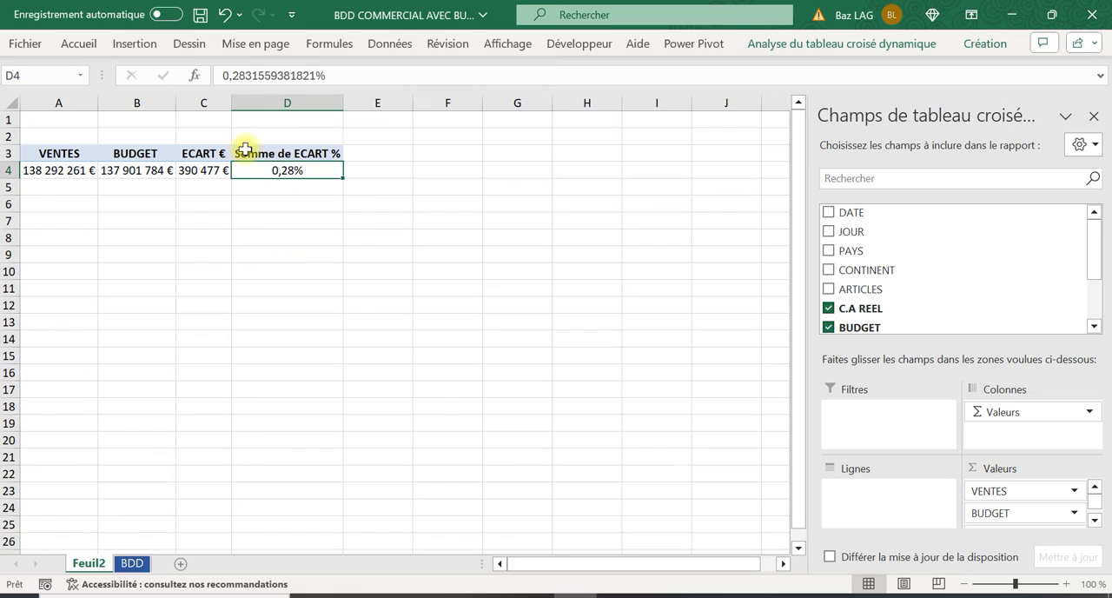
Widen column C slightly and shorten the header in D3 to ECART % by removing "Somme de"
drag(230, 97, 250, 97)
click(307, 154)
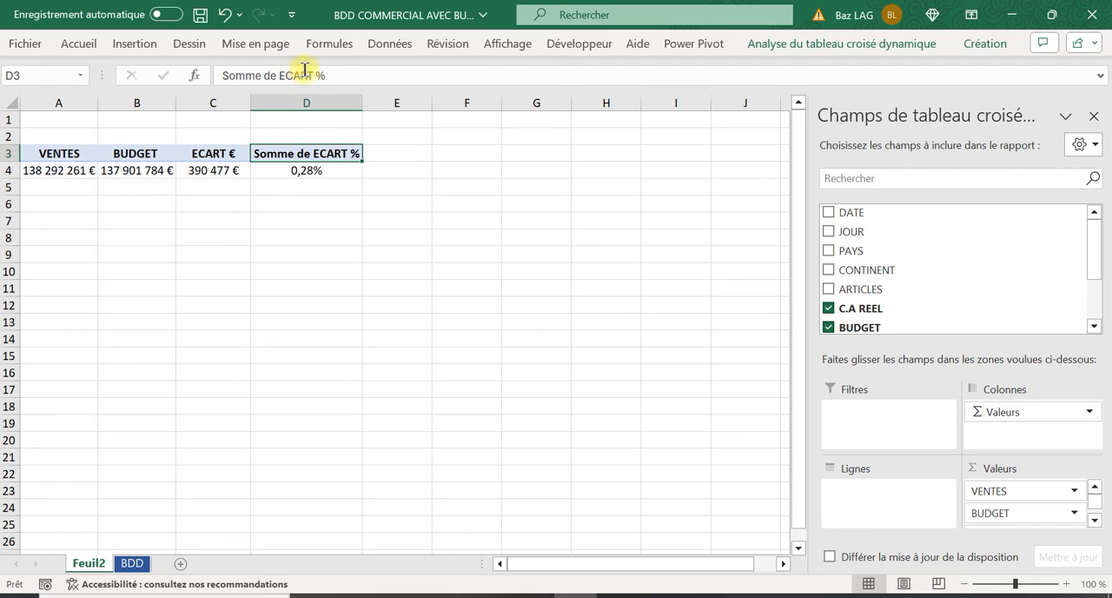
drag(280, 73, 222, 75)
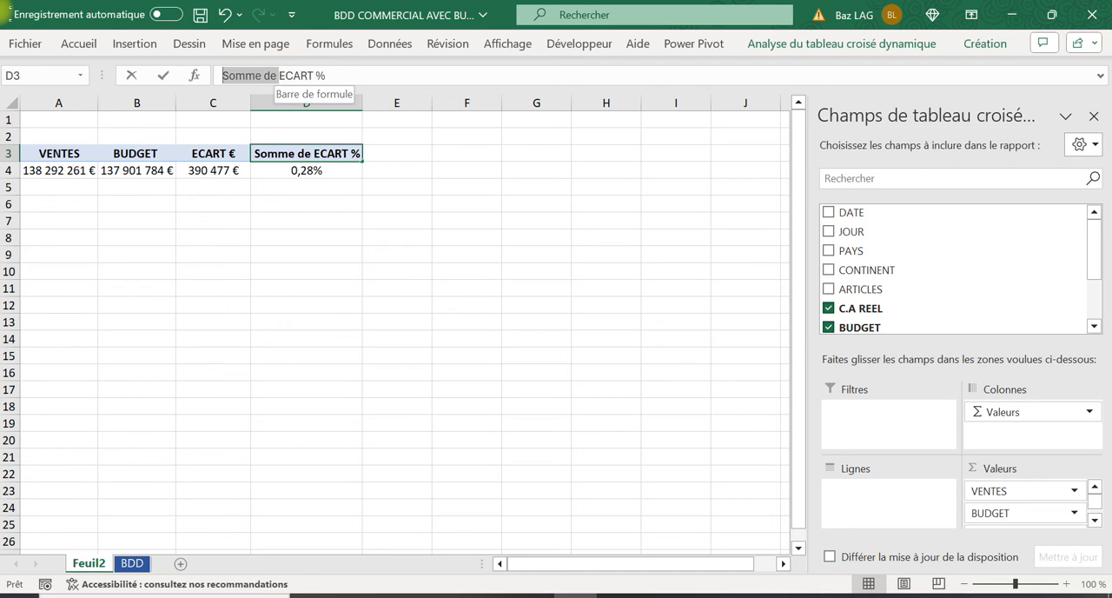
key(BackSpace)
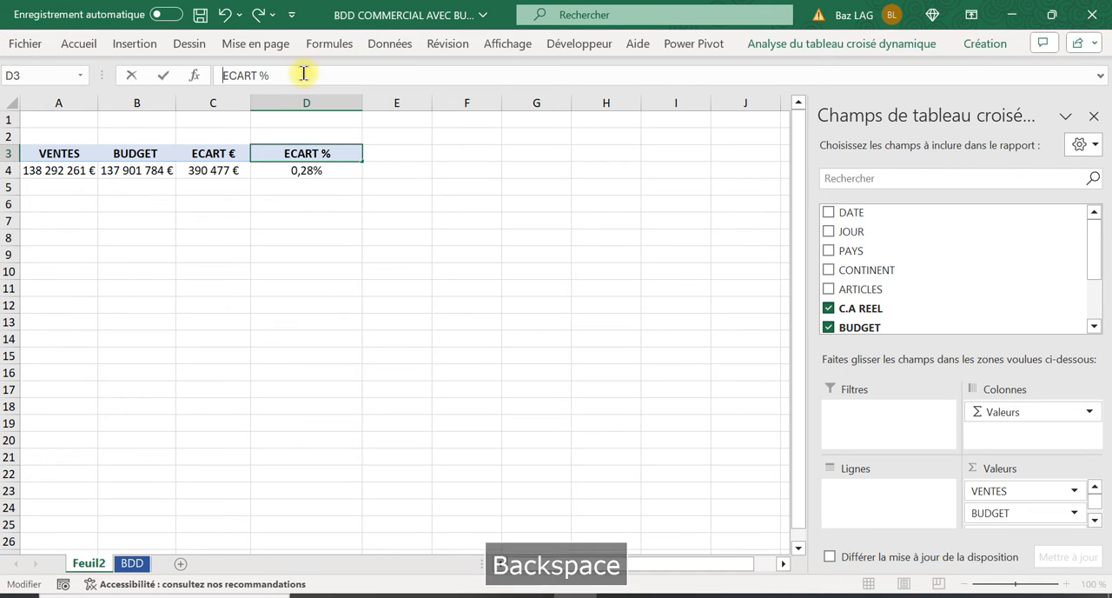
click(341, 308)
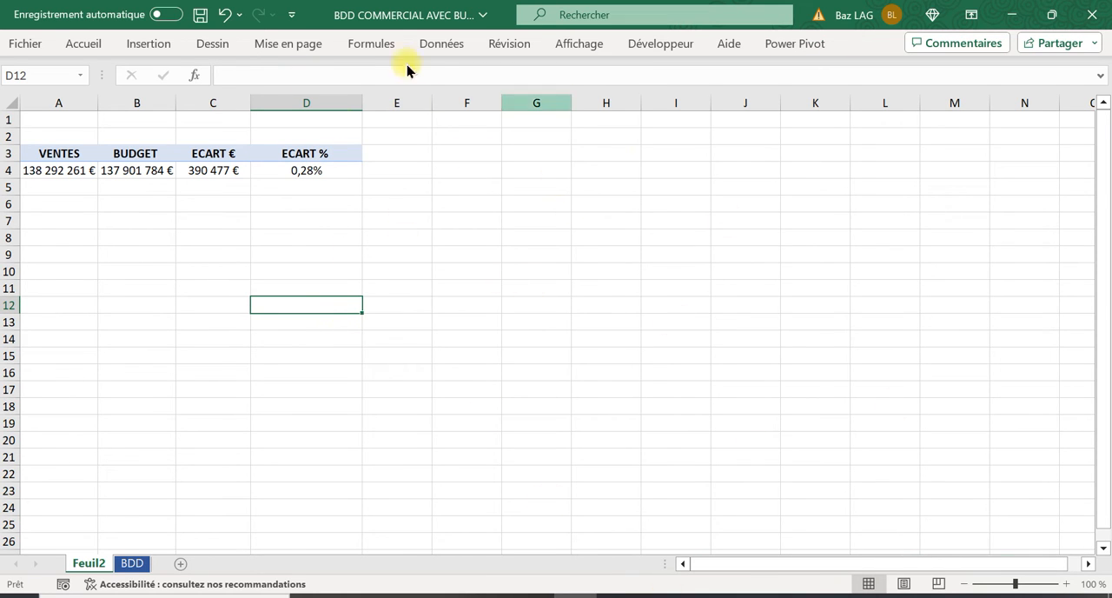
Hide the gridlines on the Feuil2 sheet
click(516, 240)
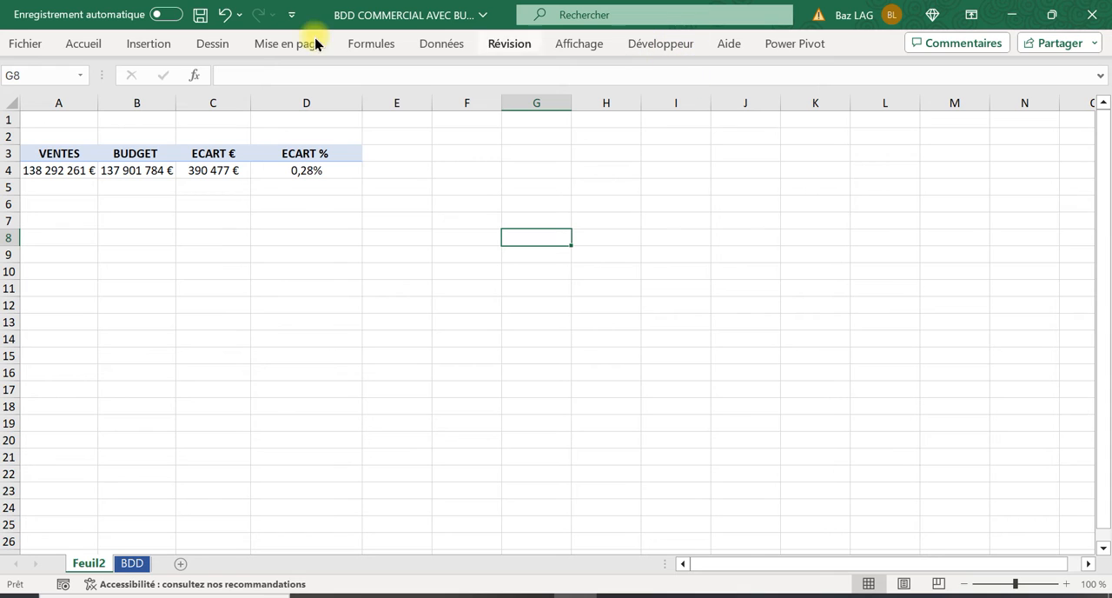
click(597, 53)
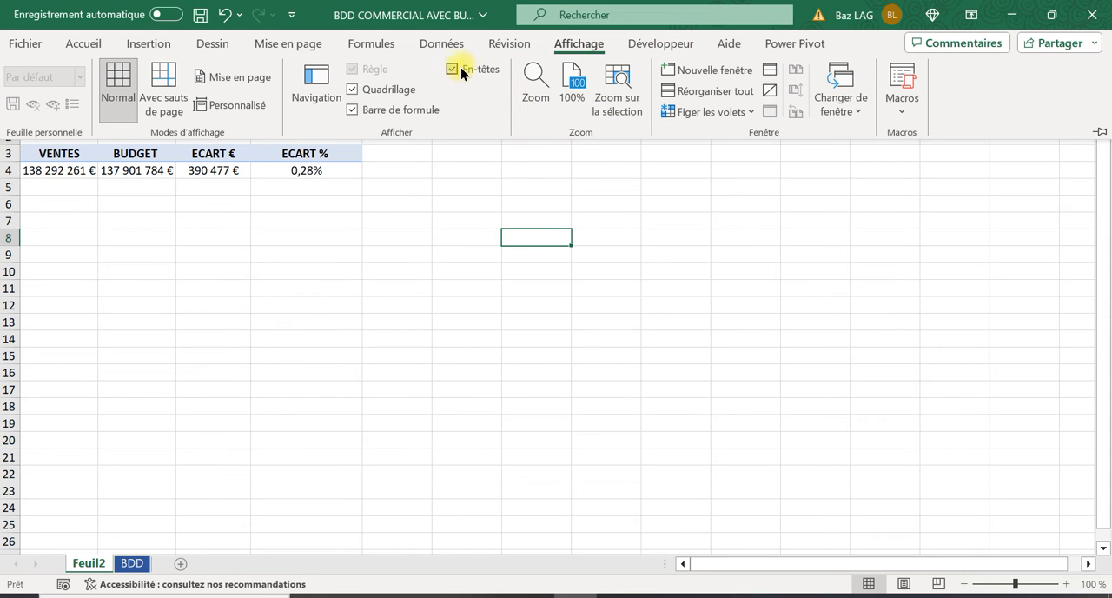
click(359, 89)
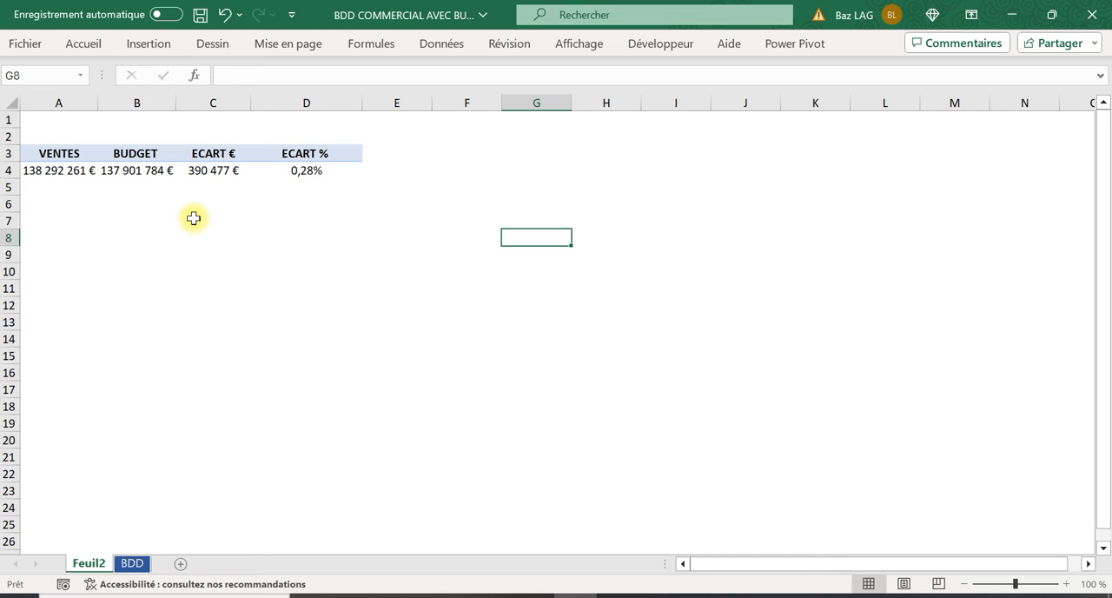
Rename the pivot header in A3 as CA REEL
click(54, 152)
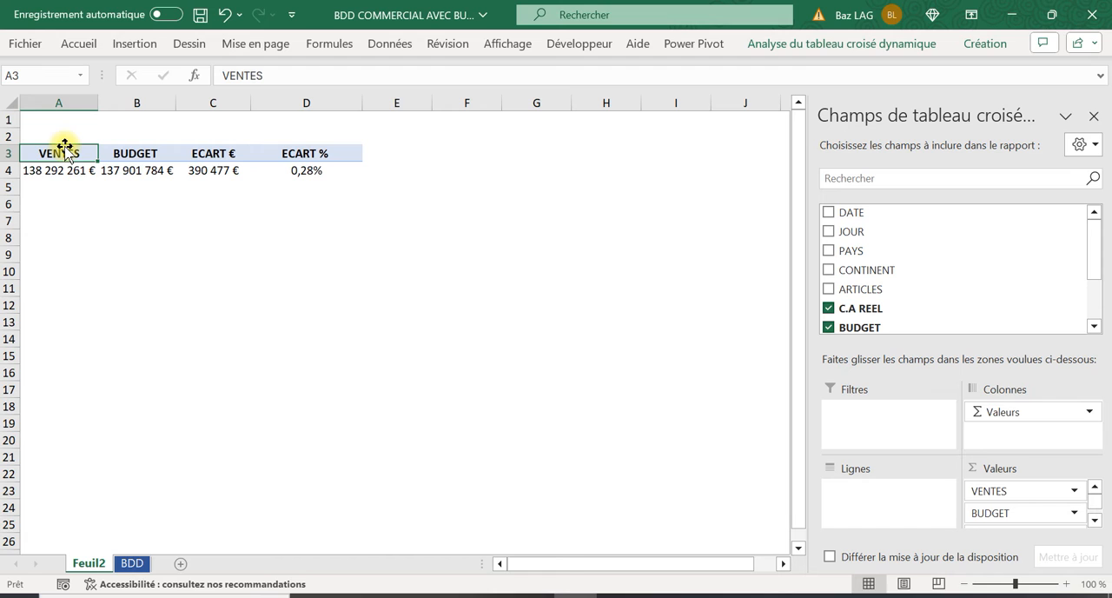
text(CA RE)
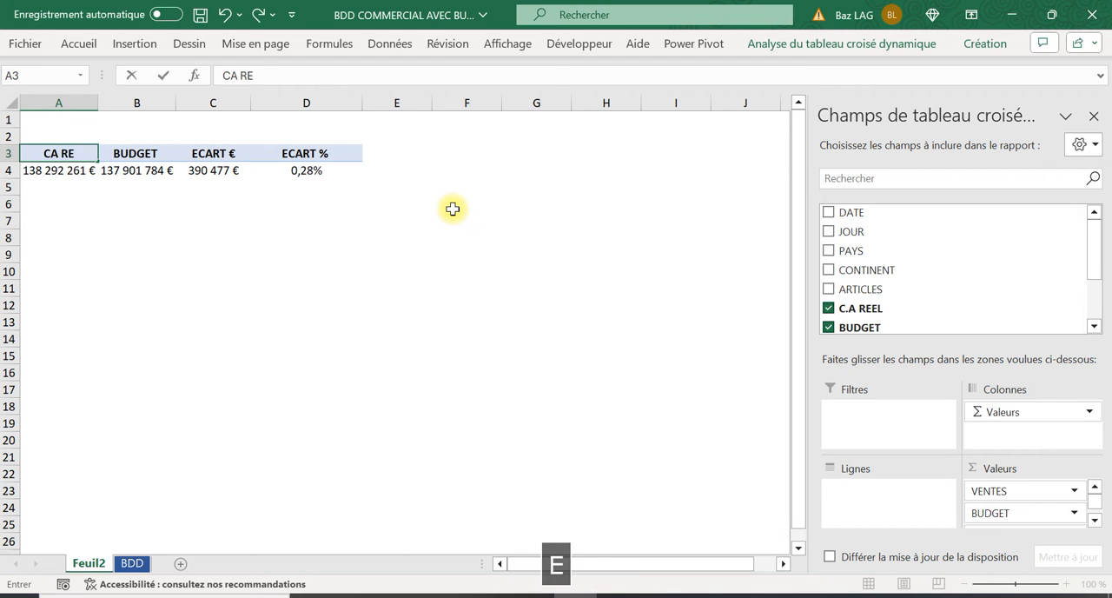
text(EL)
click(188, 355)
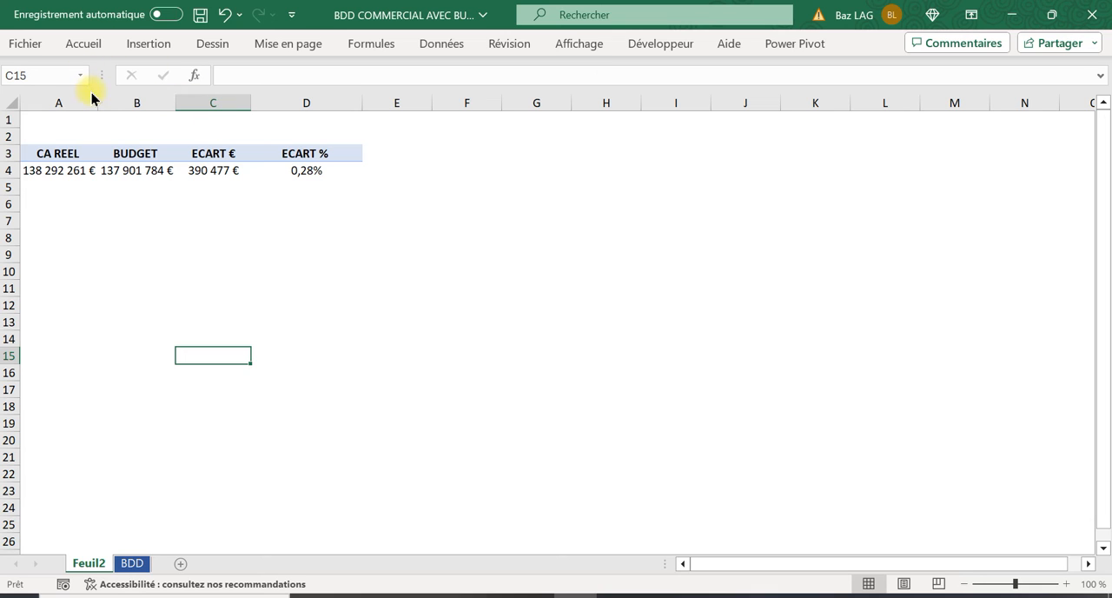
Widen columns A, B and C and narrow column D slightly so the pivot columns are similar in width
drag(101, 103, 121, 103)
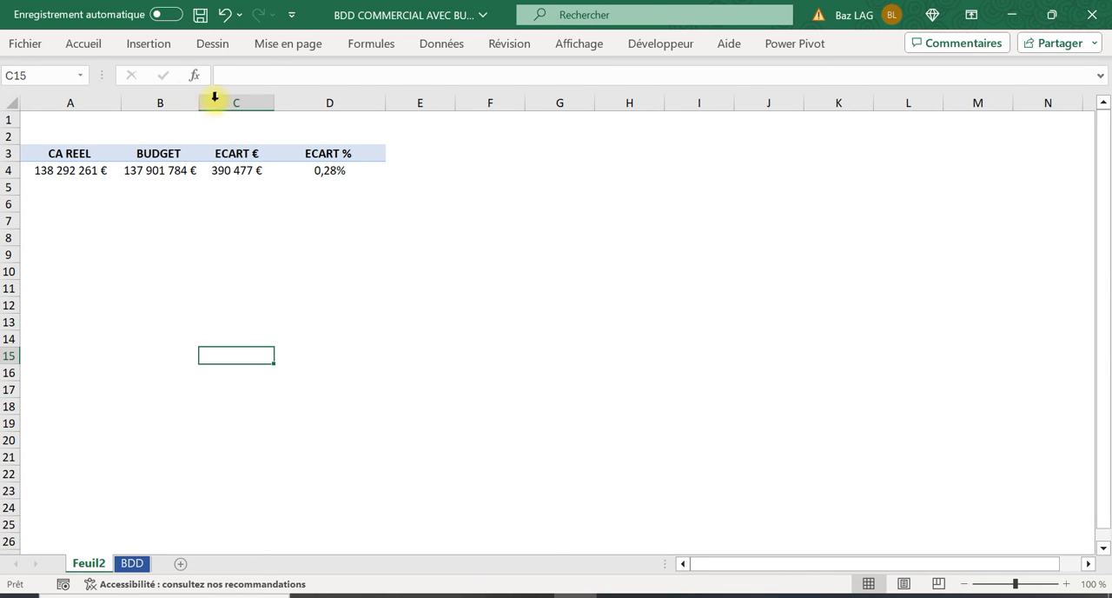
drag(209, 102, 218, 101)
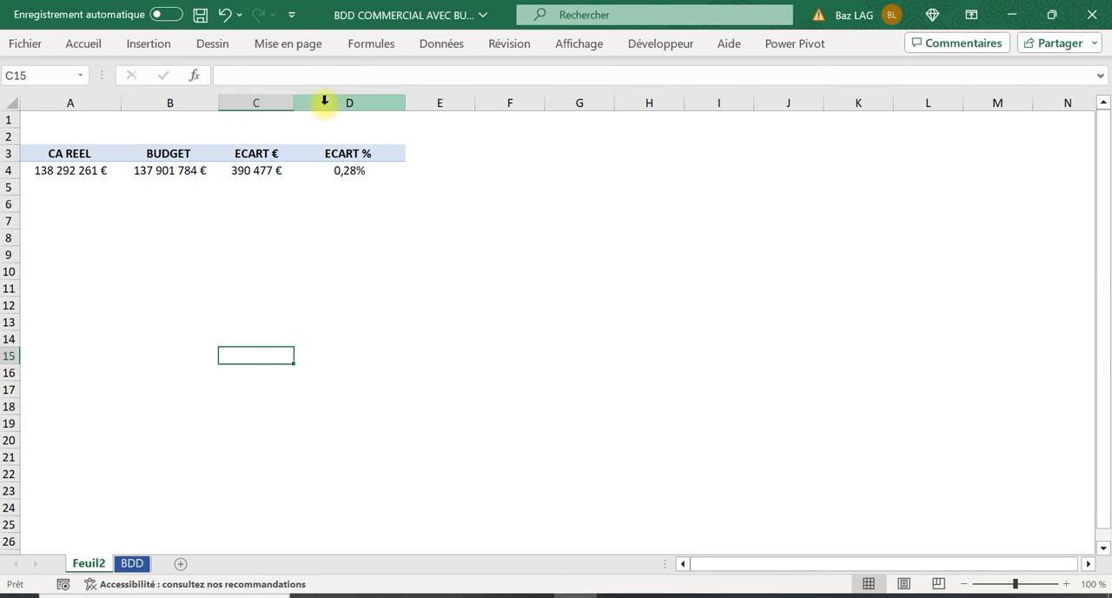
drag(294, 103, 322, 103)
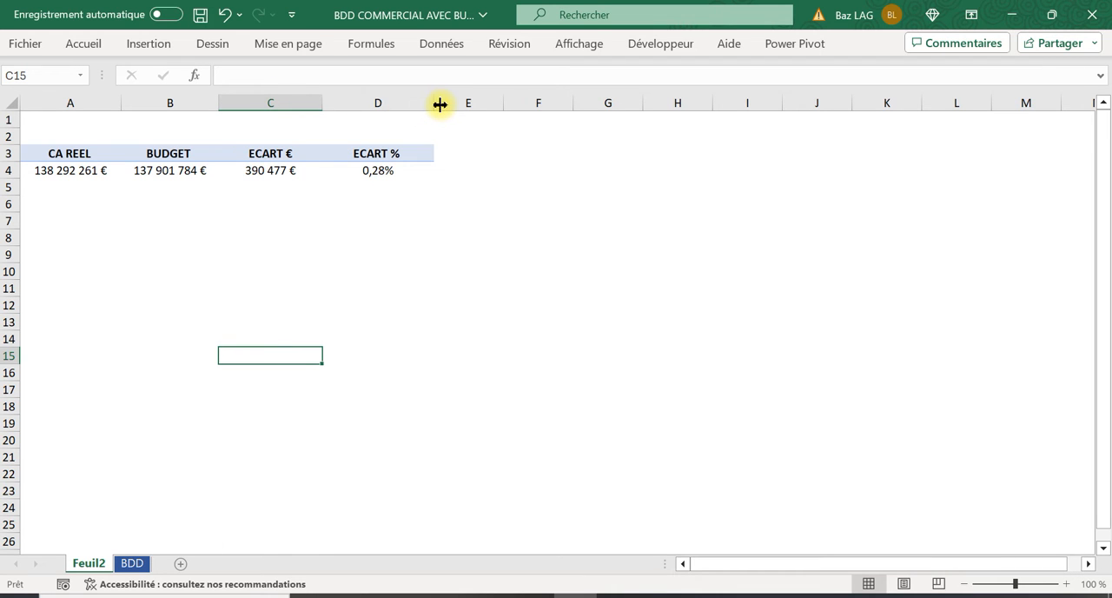
drag(435, 103, 418, 103)
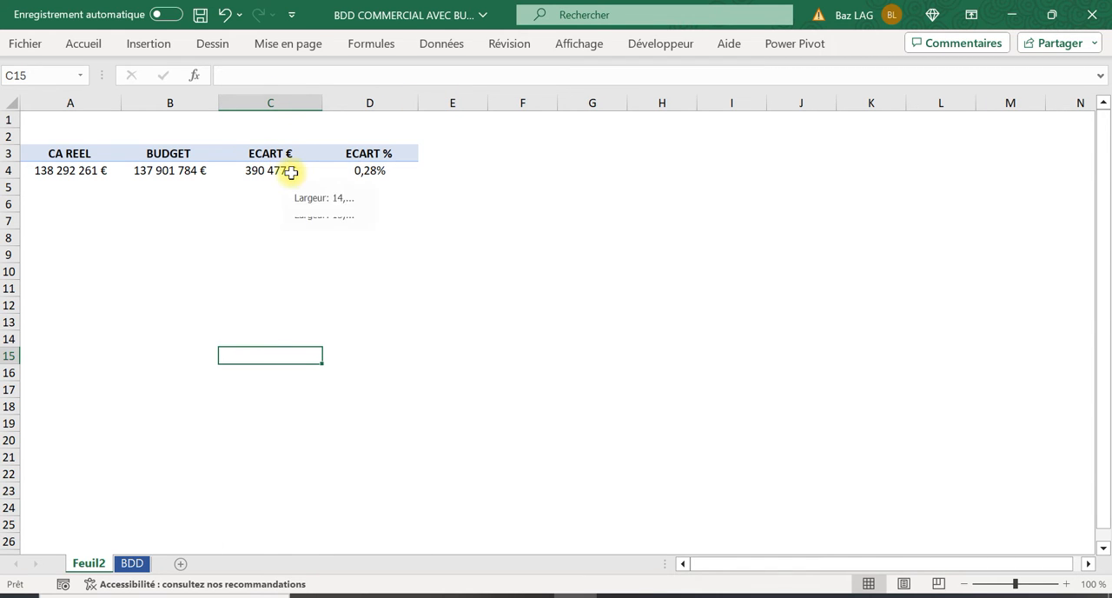
Turn off automatic column width adjustment on update in the pivot table's options
right_click(290, 172)
click(414, 480)
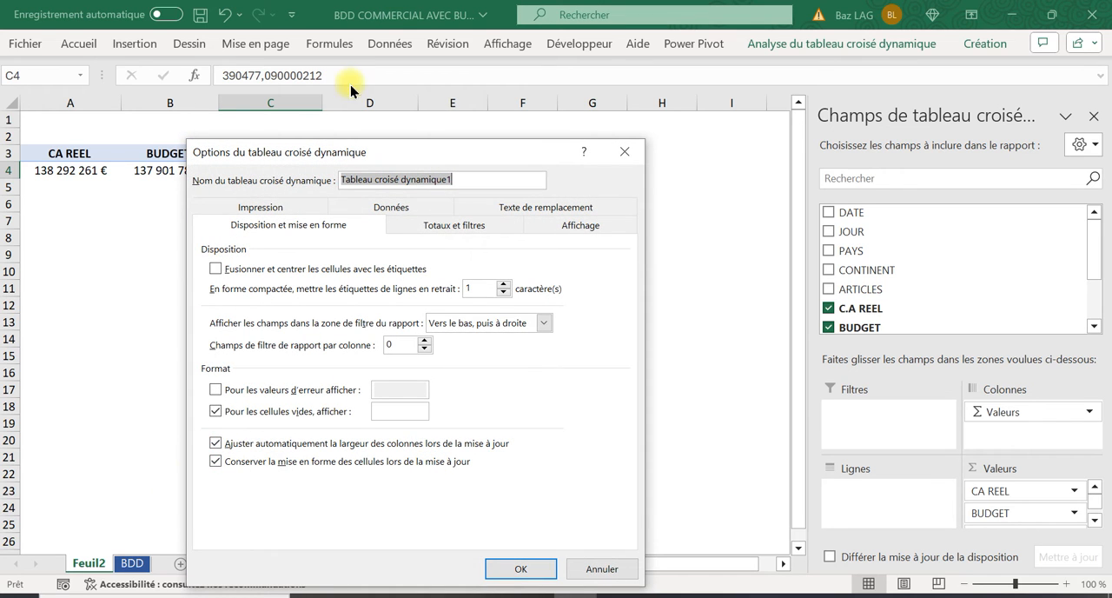
drag(415, 154, 536, 146)
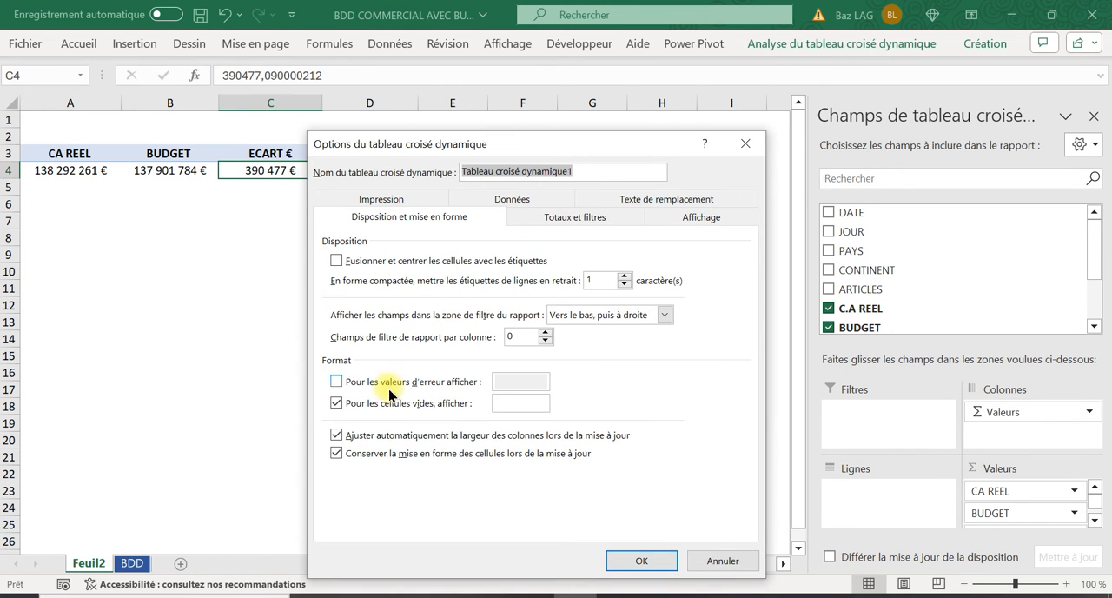
click(335, 436)
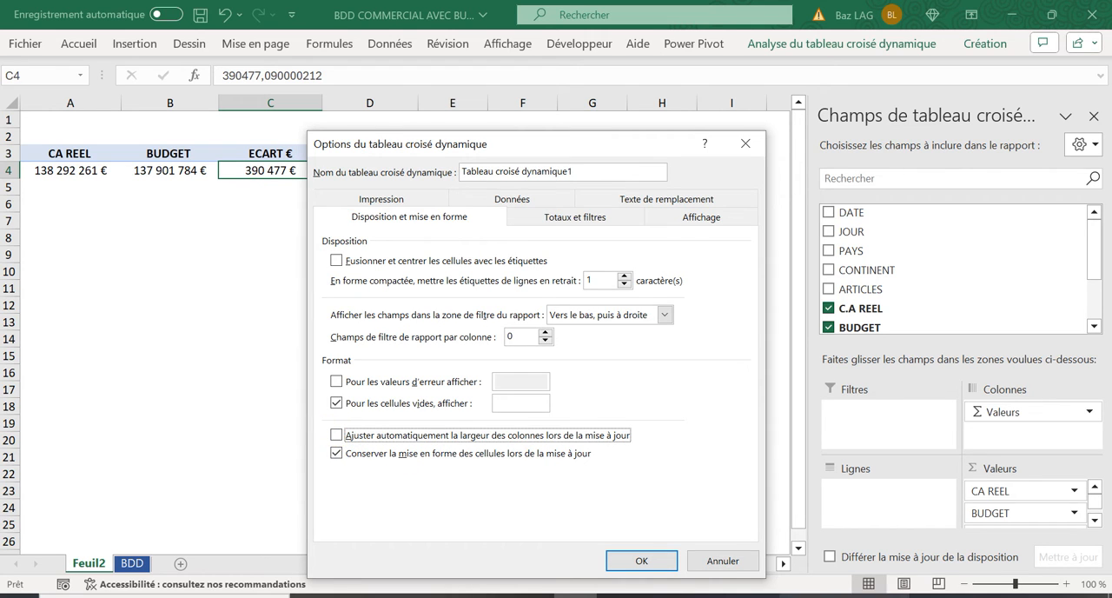
click(666, 560)
click(392, 311)
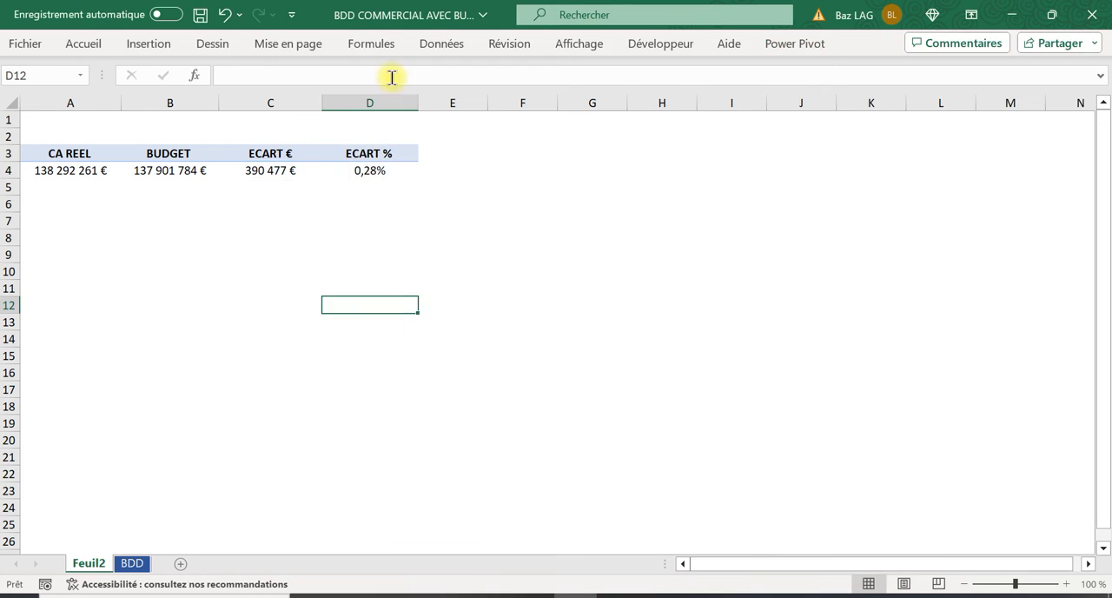
Add a highlight rule to C4:D4 that formats values greater than 0 with green fill and dark green text
mouse_move(272, 166)
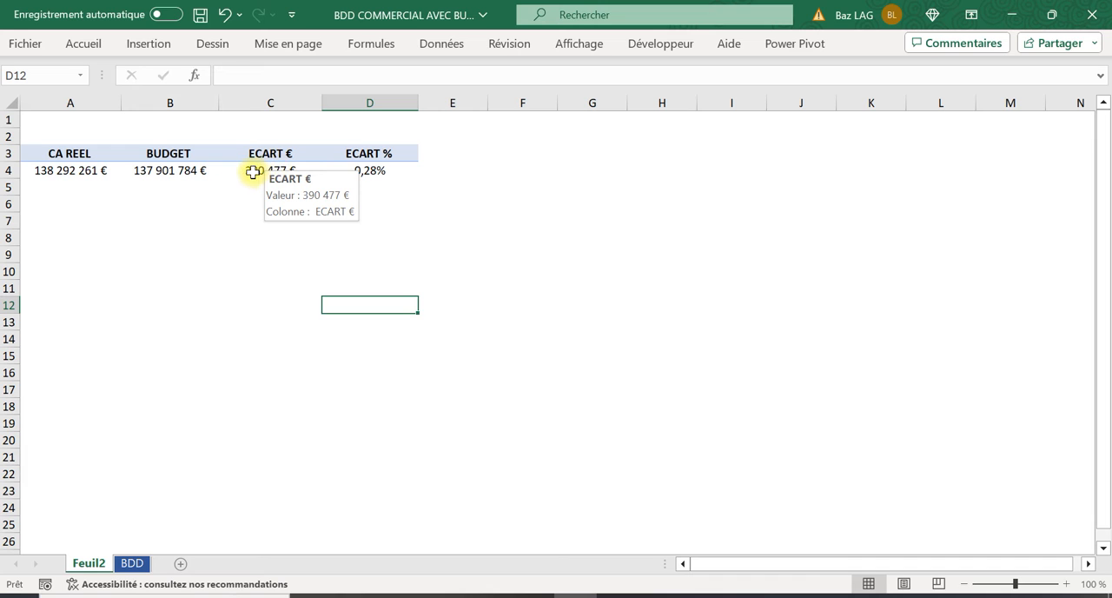
drag(252, 172, 338, 175)
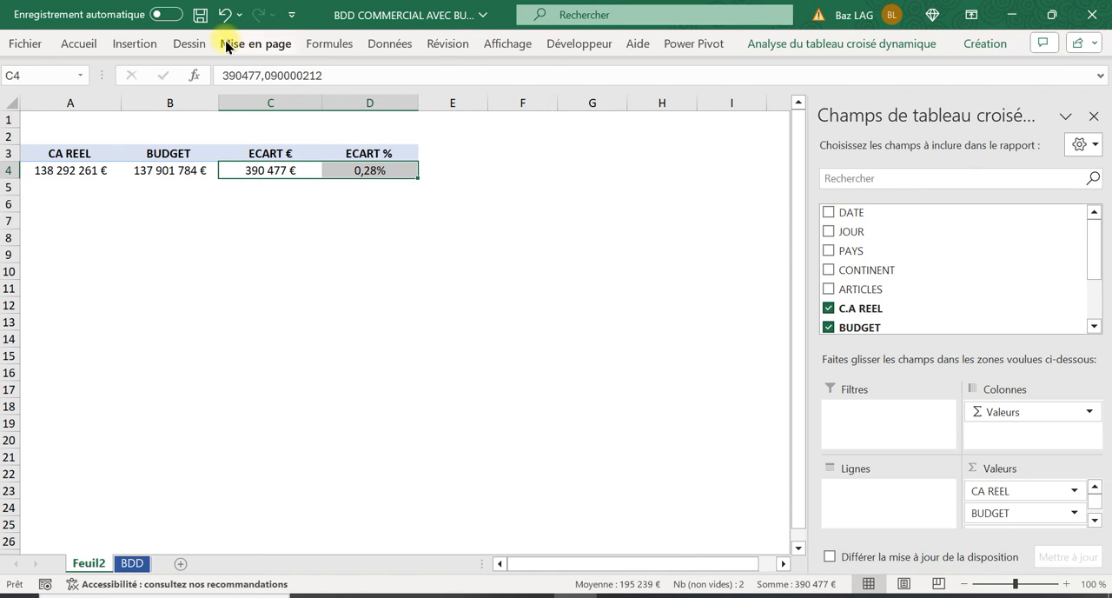
click(82, 46)
click(655, 77)
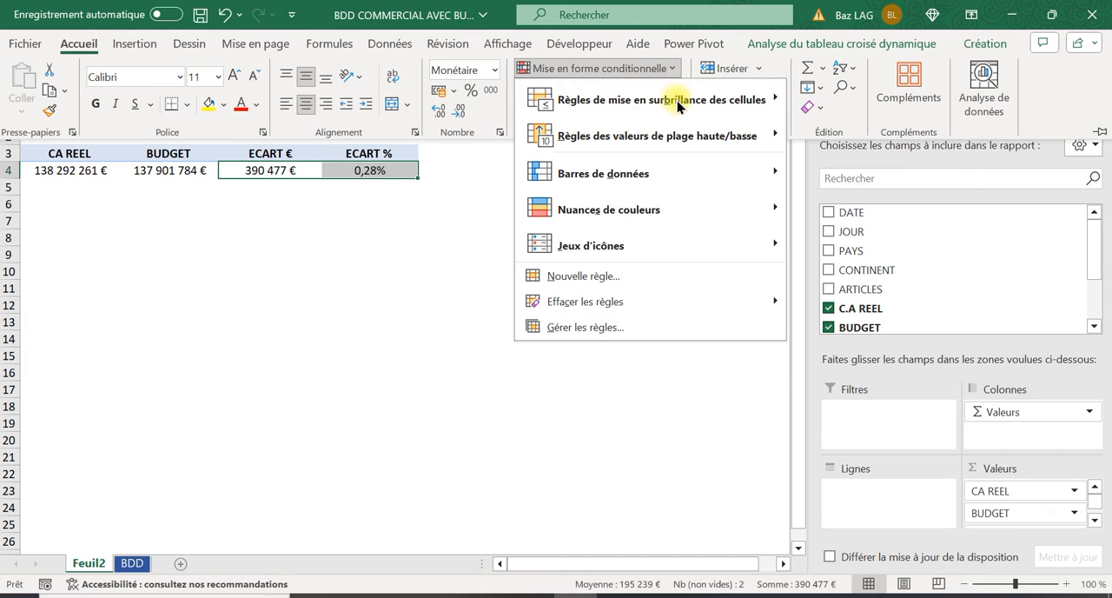
mouse_move(757, 99)
click(854, 100)
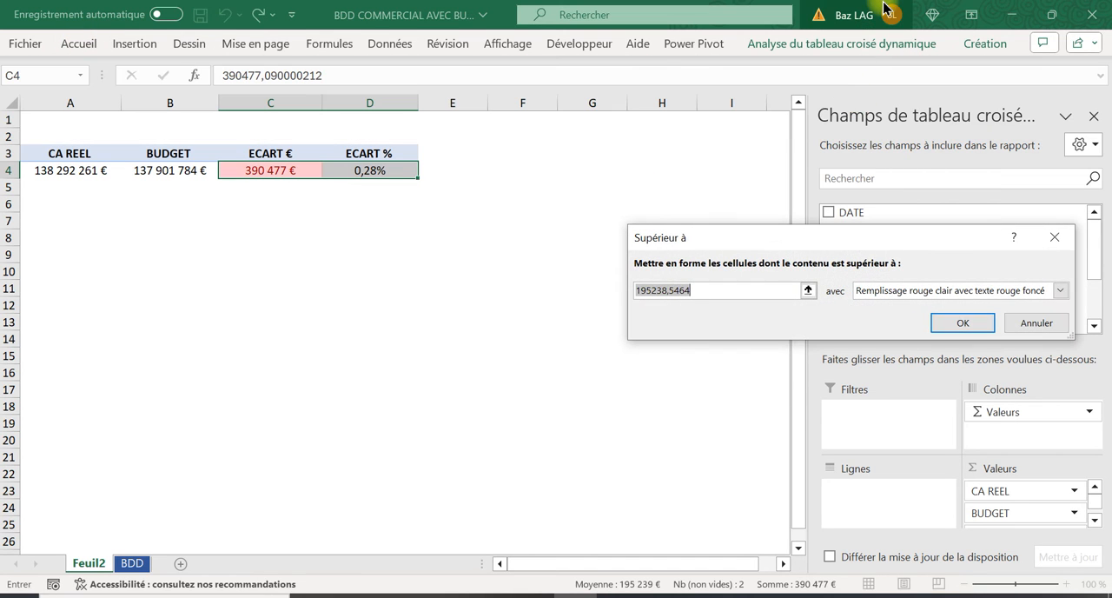
key(Caps_Lock)
text(0)
key(BackSpace)
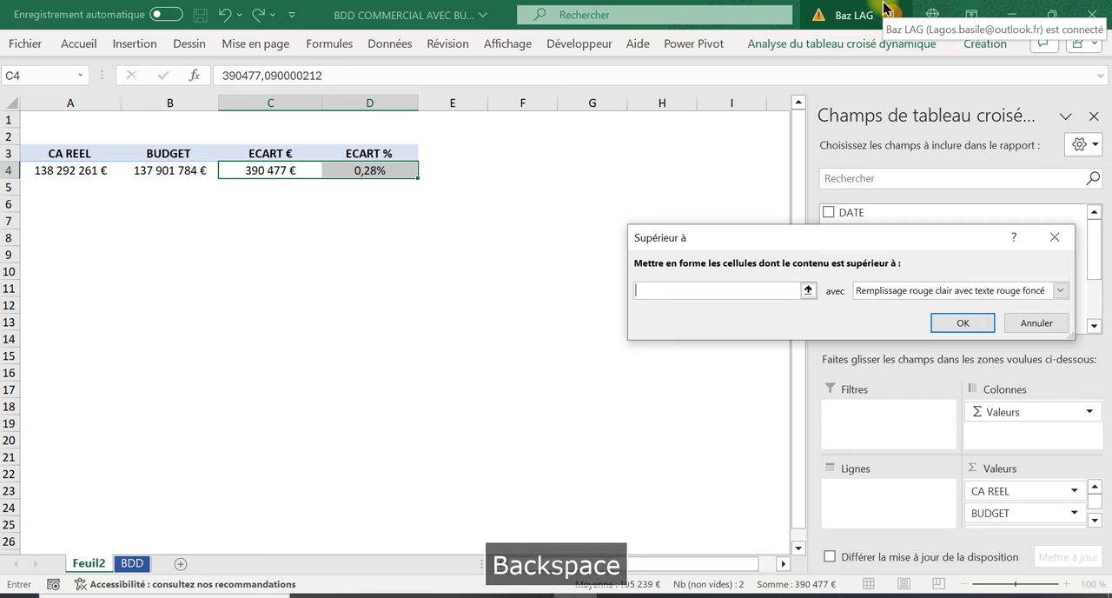
key(Caps_Lock)
text(0)
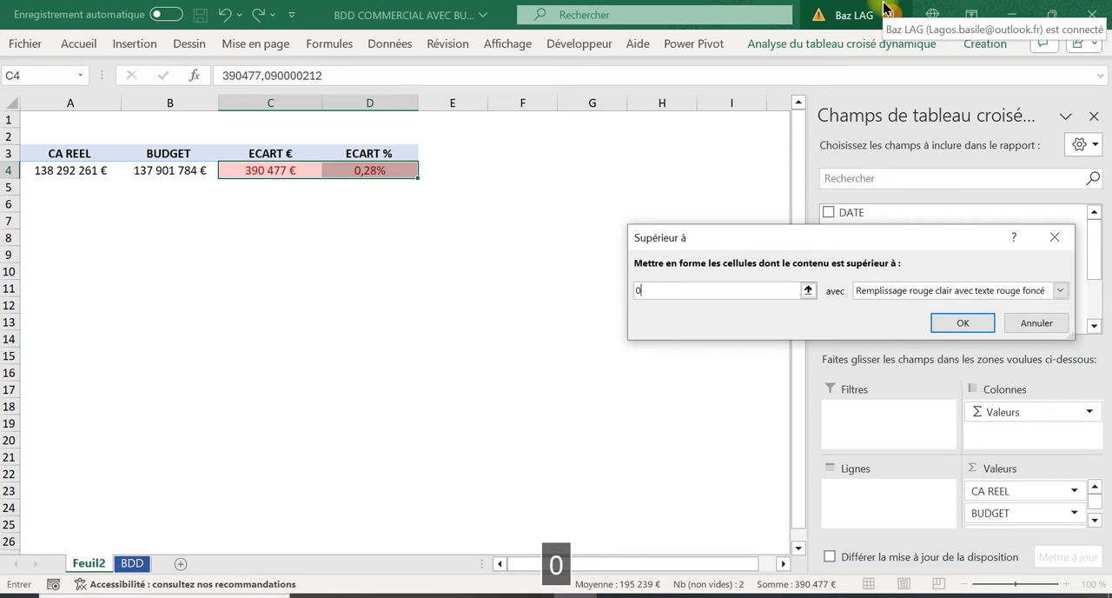
click(1058, 291)
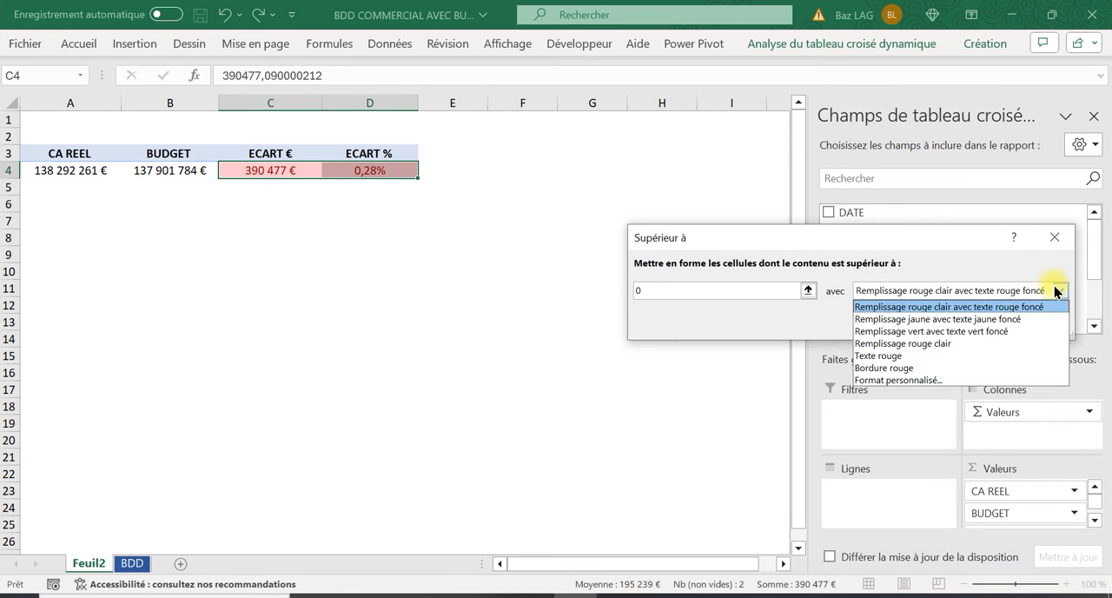
click(1025, 336)
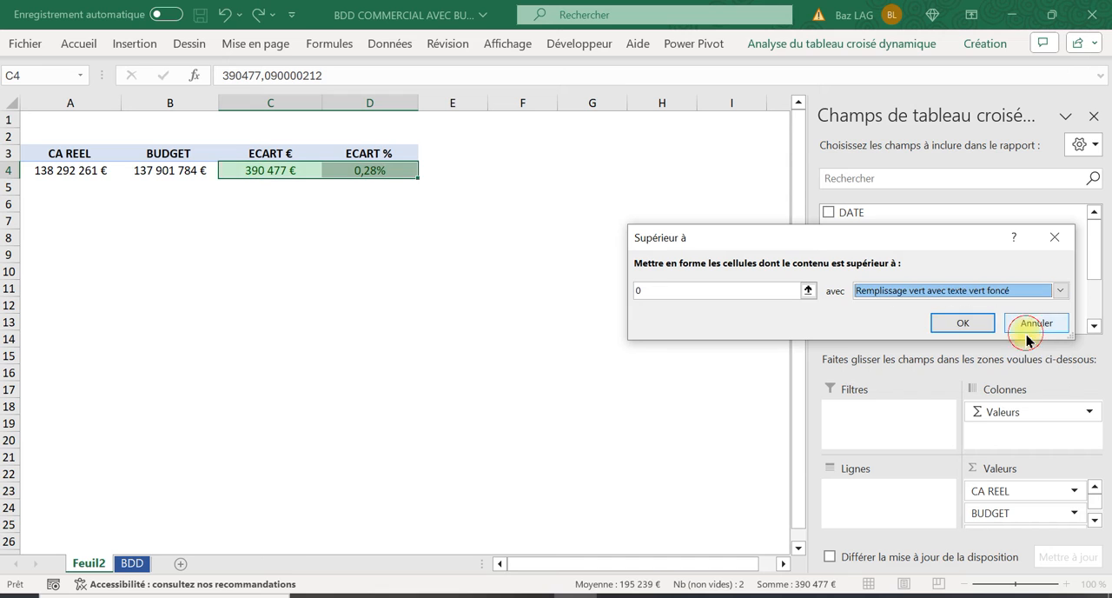
click(961, 323)
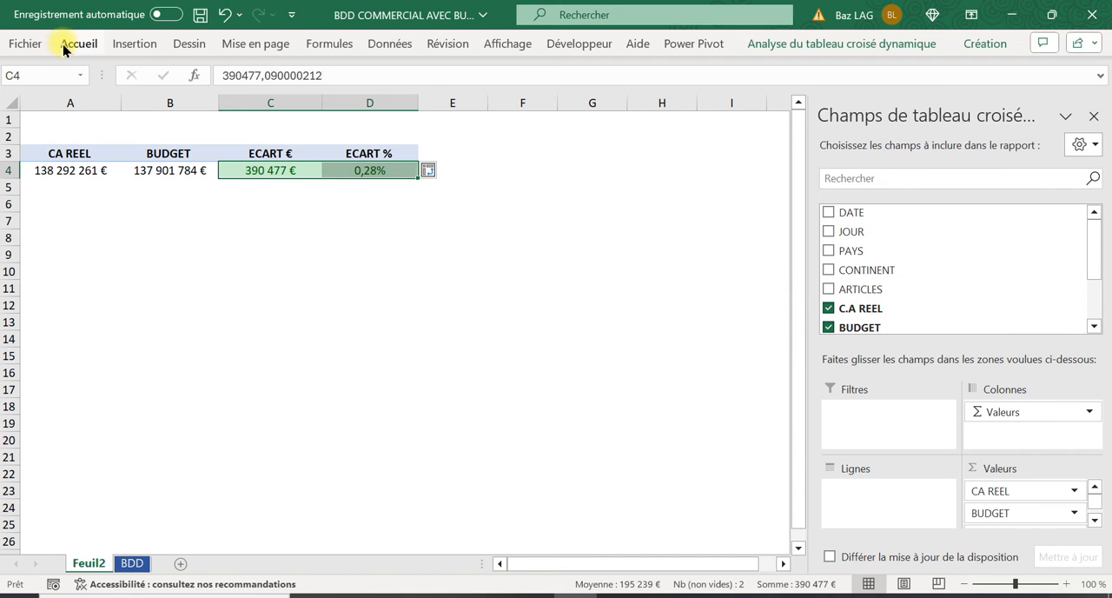
Add a second highlight rule to C4:D4 that formats values less than 0 with light red fill and dark red text
click(74, 44)
click(655, 76)
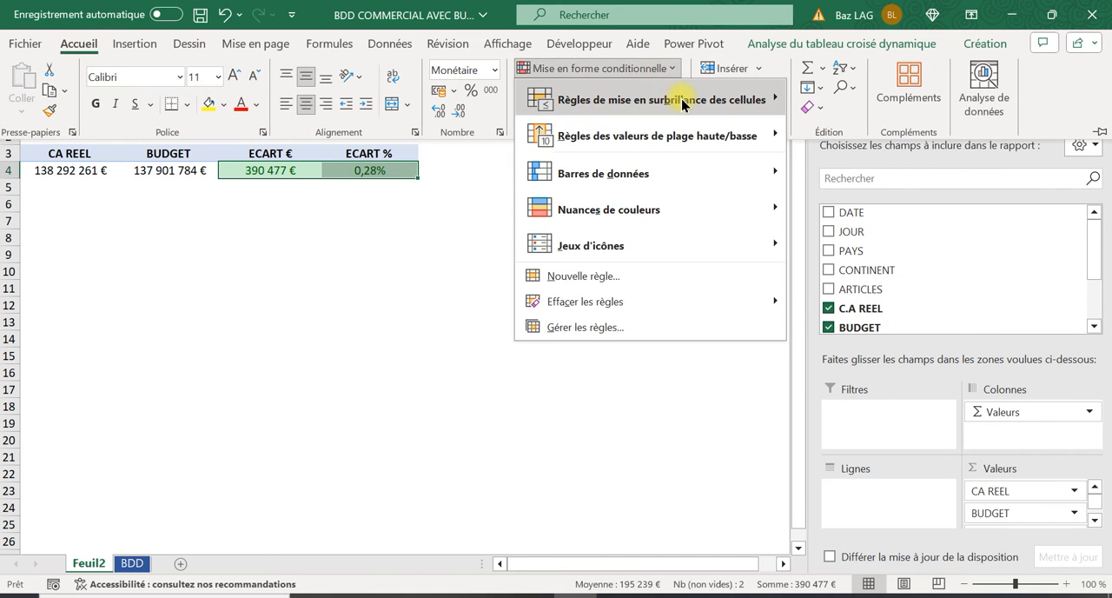
mouse_move(765, 99)
click(898, 149)
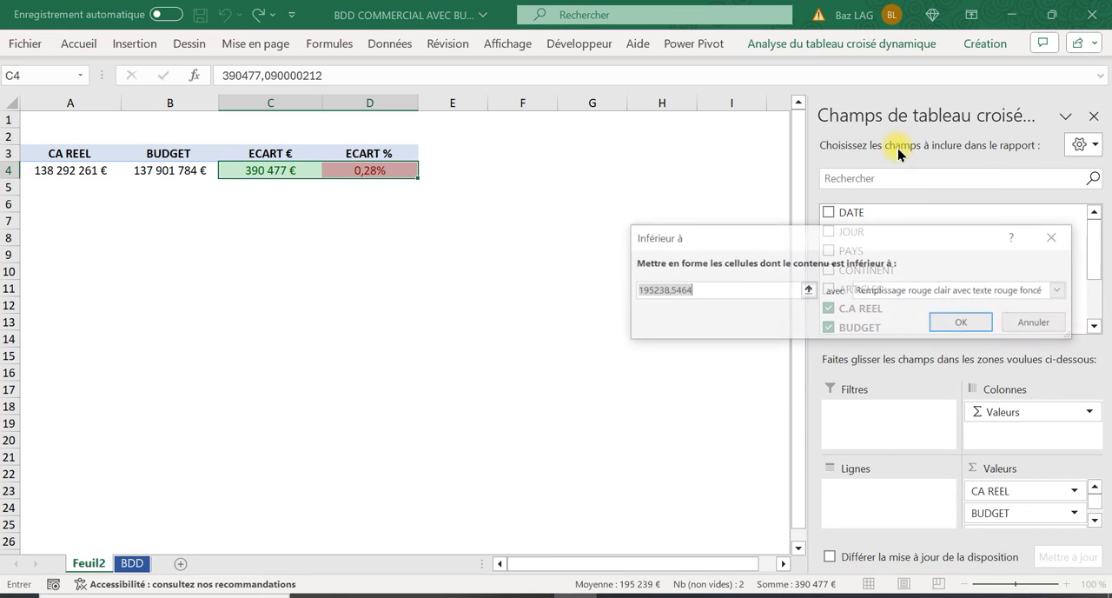
key(Caps_Lock)
text(0)
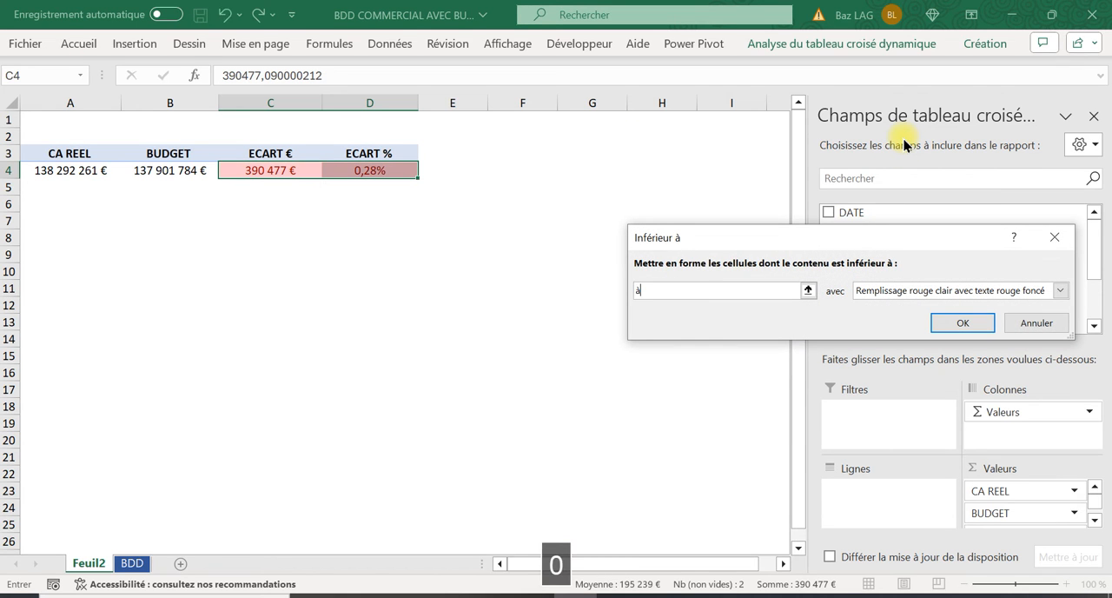
key(BackSpace)
text(0)
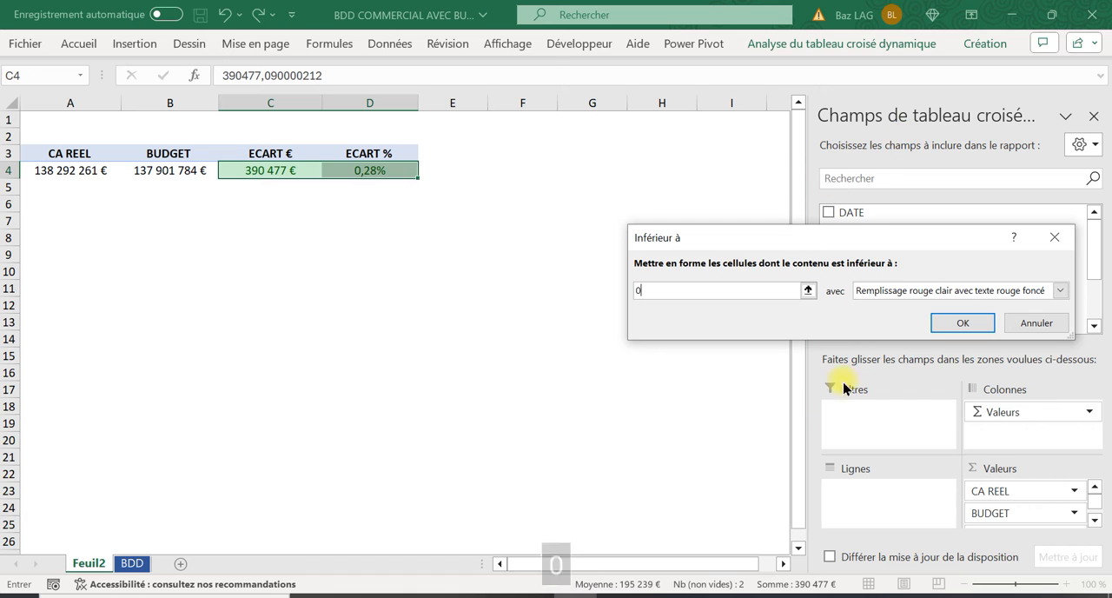
click(981, 327)
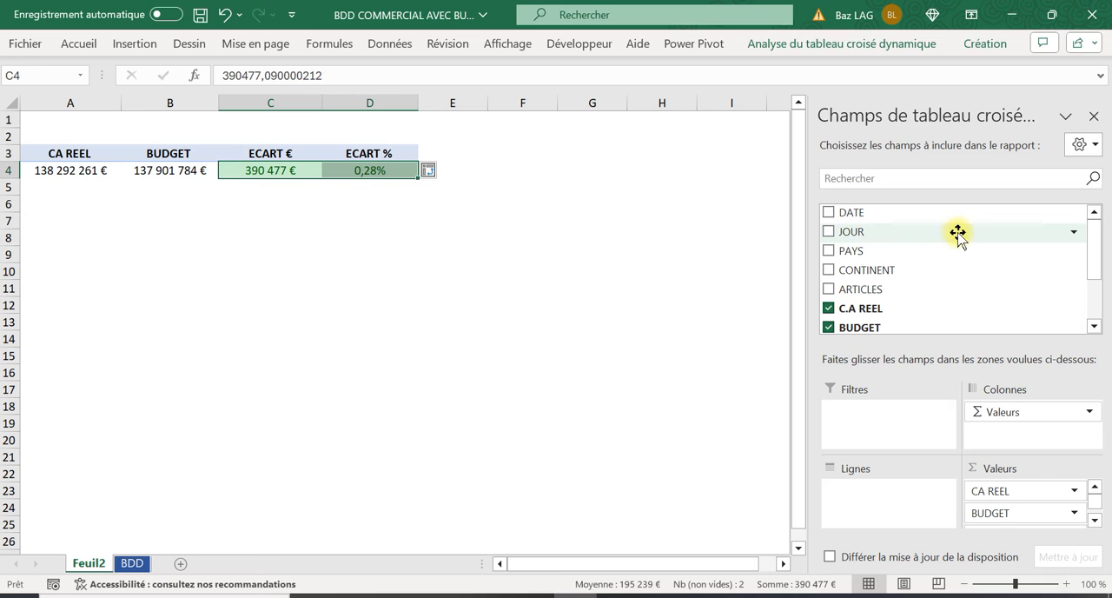
Copy the pivot table in A3:D4 and paste the duplicate at A7
scroll(969, 231, down, 2)
scroll(953, 322, up, 2)
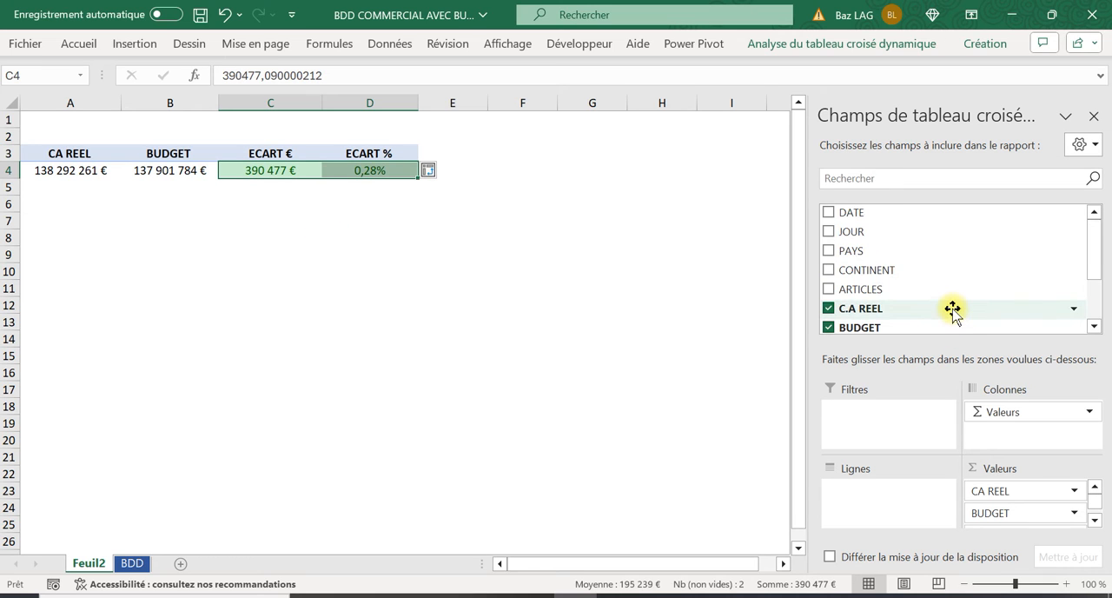
click(111, 273)
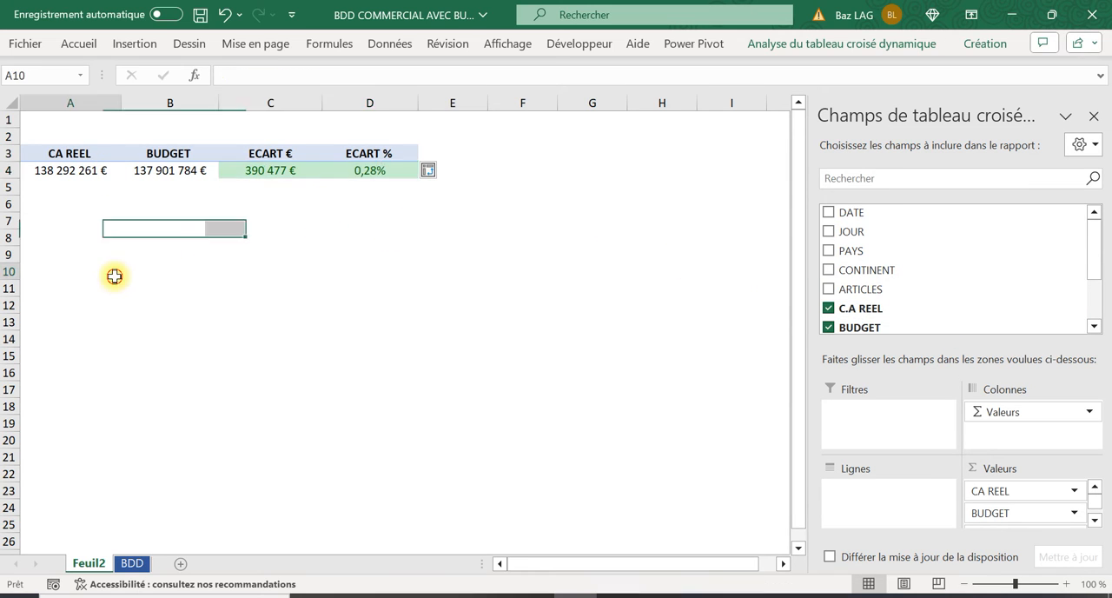
drag(35, 153, 394, 177)
key(ctrl+c)
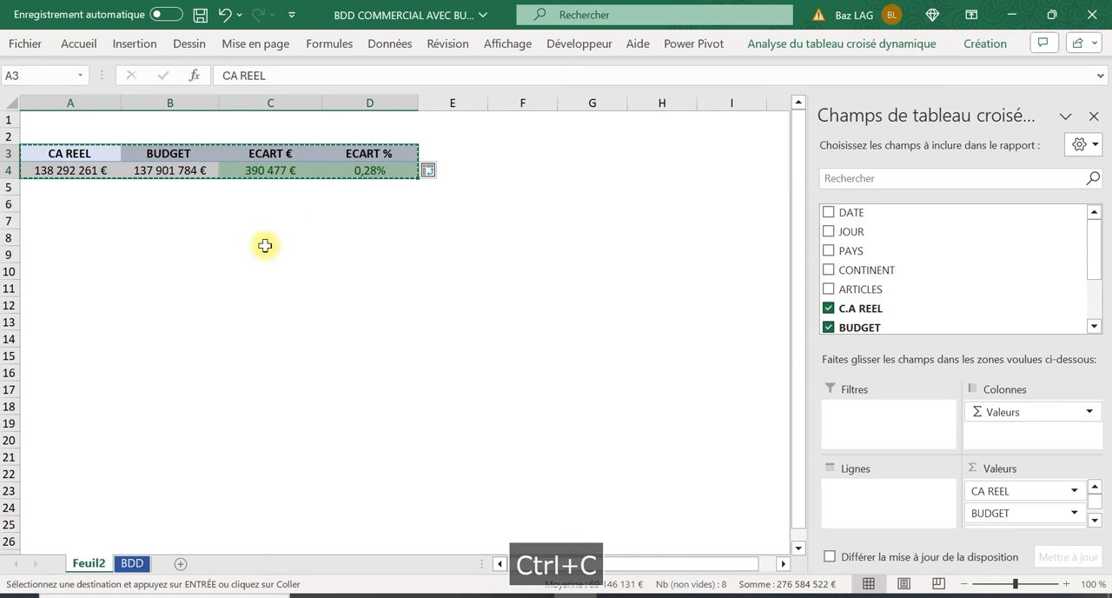
click(59, 220)
key(ctrl+v)
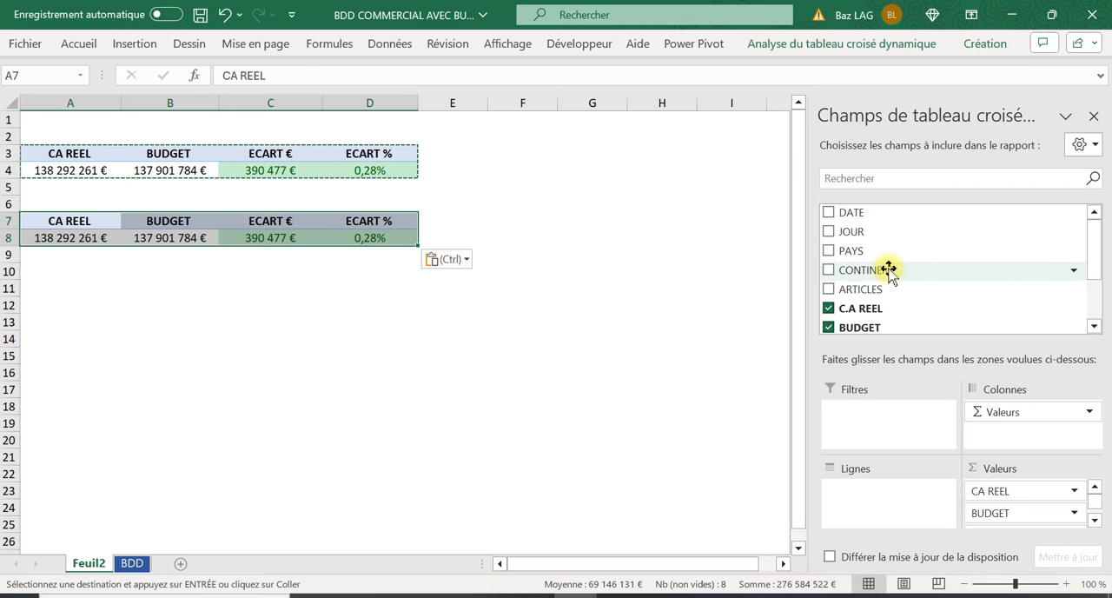
Add the ARTICLES field to the rows of the pivot table starting at A7
scroll(888, 271, down, 2)
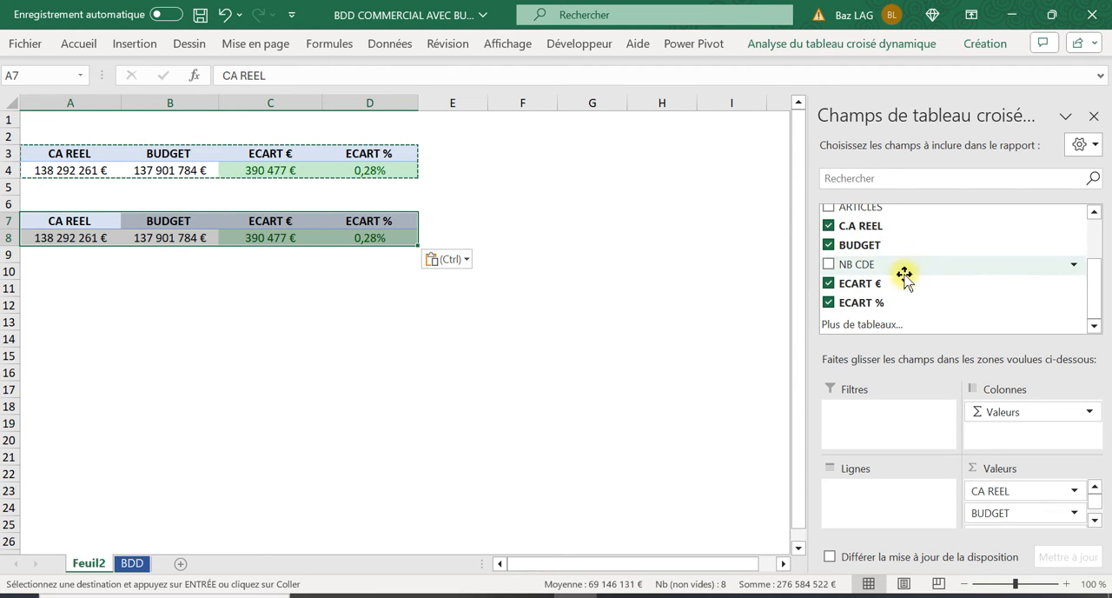
scroll(904, 287, up, 2)
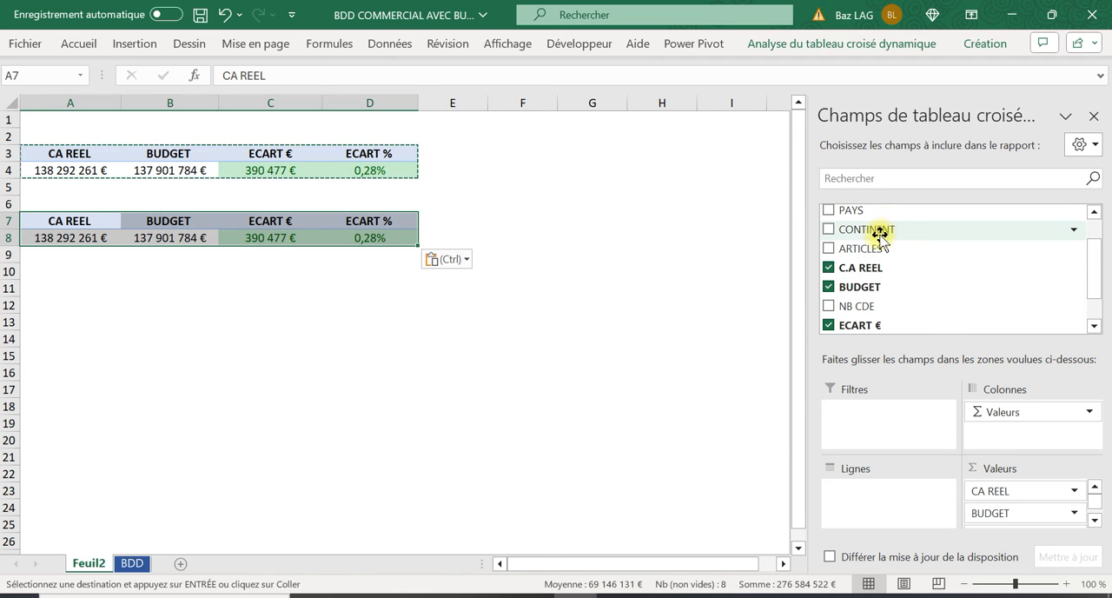
drag(869, 247, 913, 488)
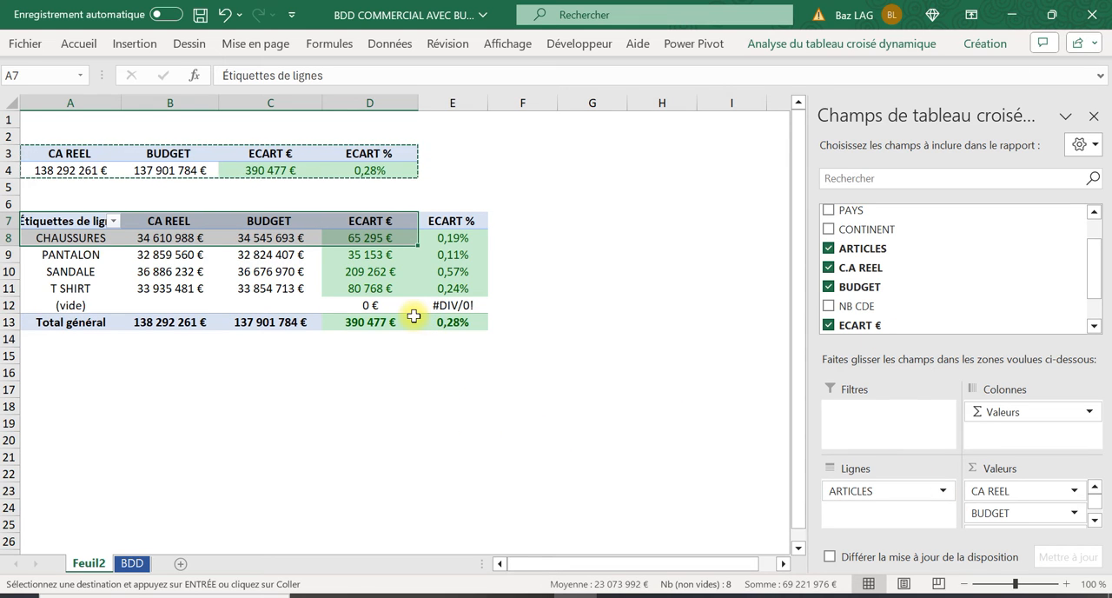
mouse_move(469, 246)
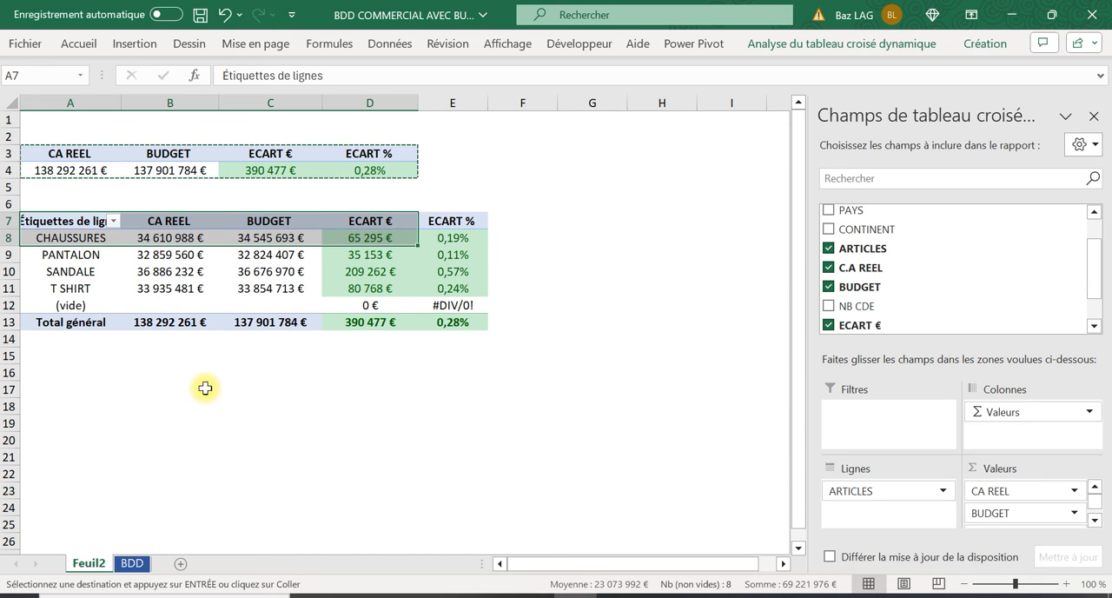
Remove CA REEL, BUDGET and ECART % from the articles pivot table's values, keeping only ECART €
click(228, 357)
click(149, 239)
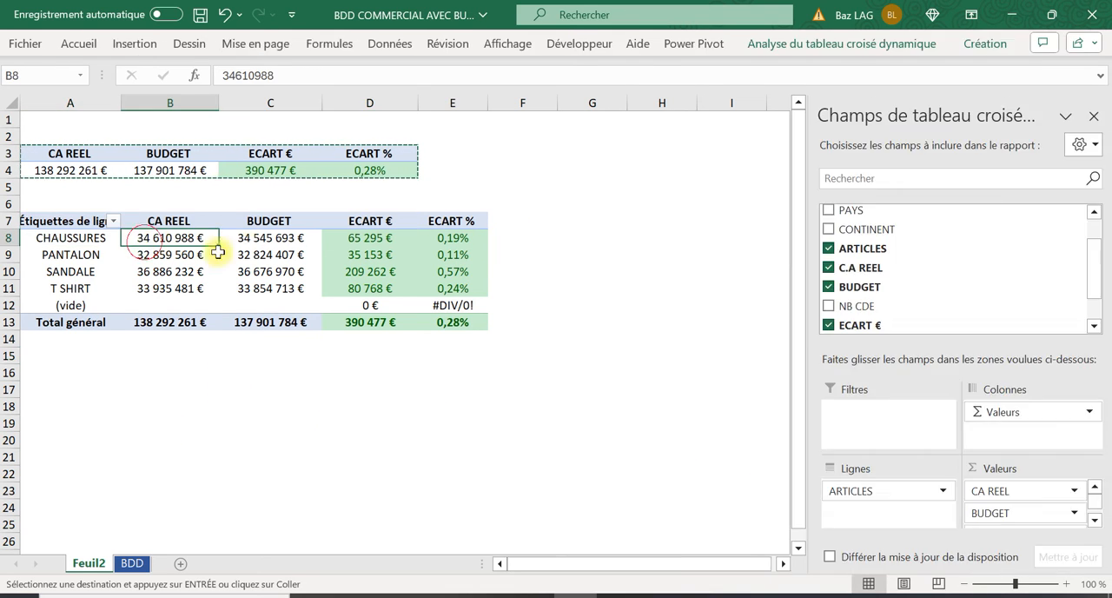
click(266, 237)
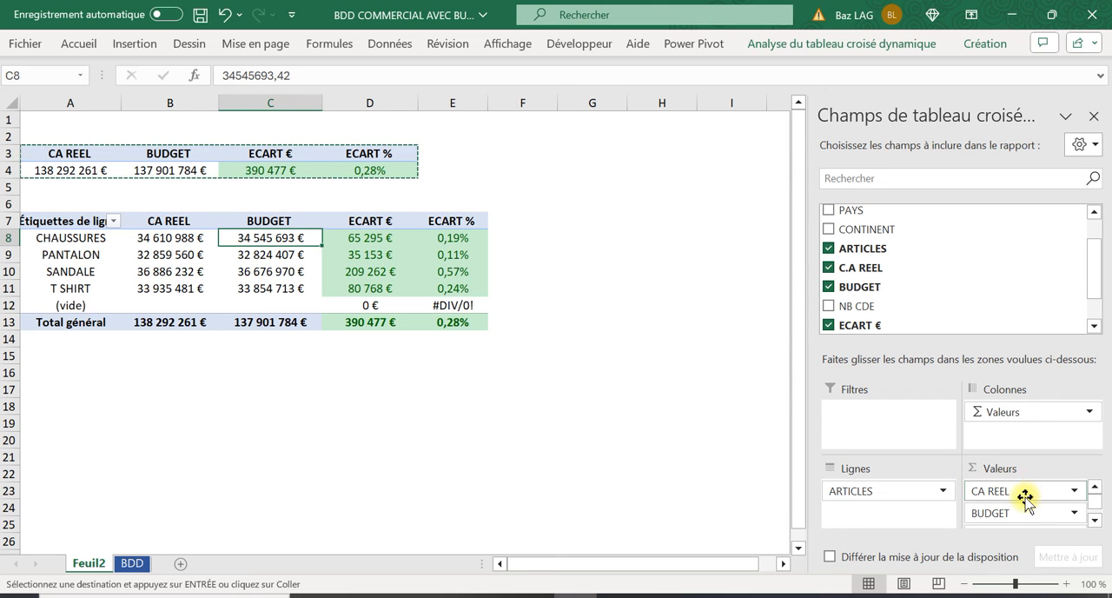
drag(1025, 496, 1031, 273)
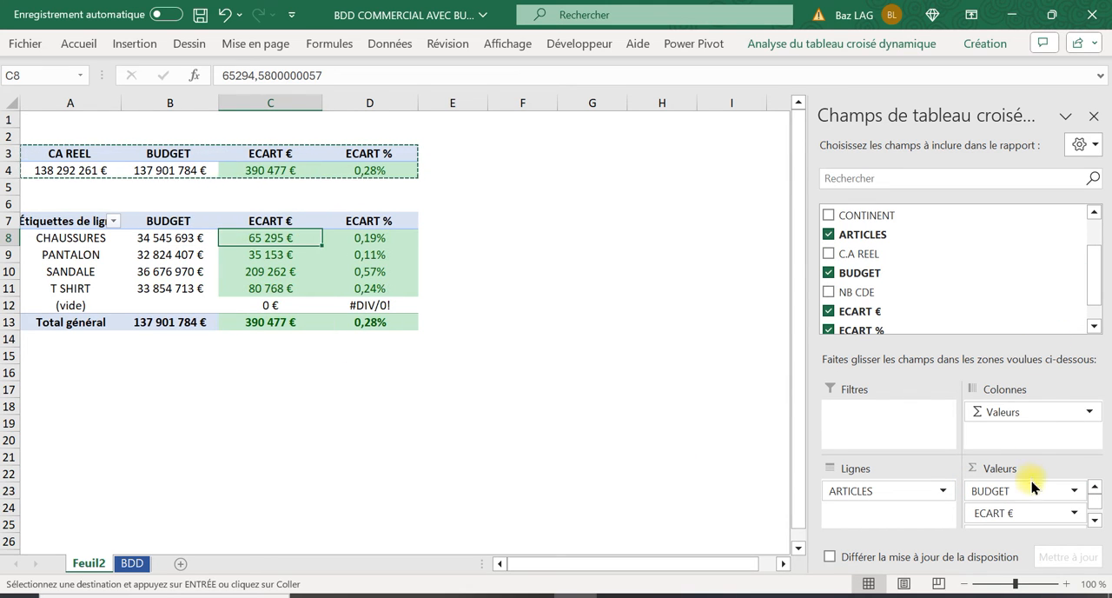
drag(1028, 485, 1003, 268)
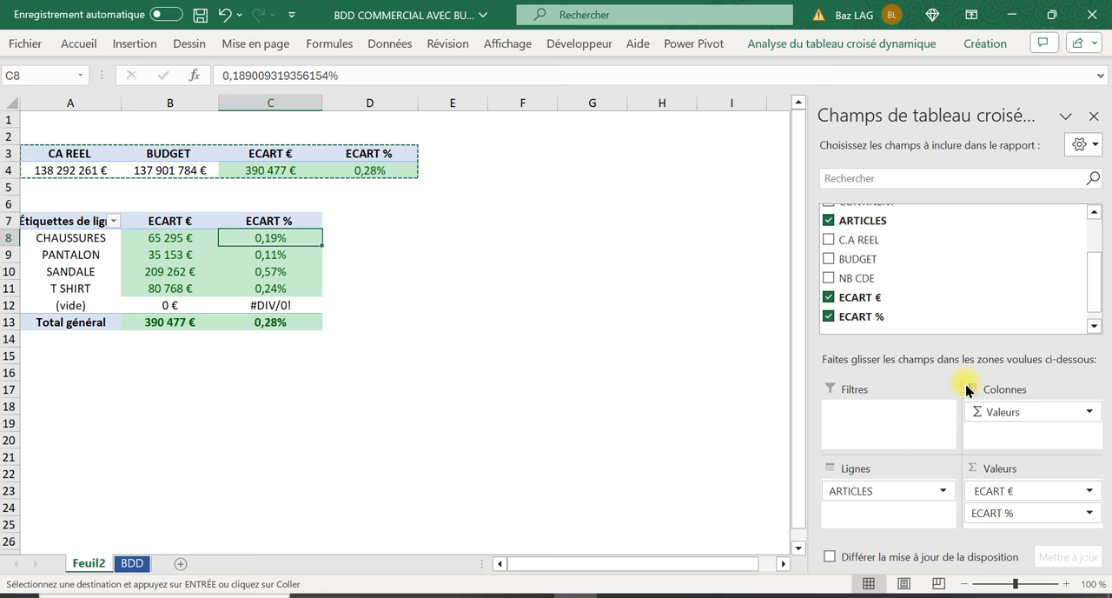
drag(1000, 508, 1030, 233)
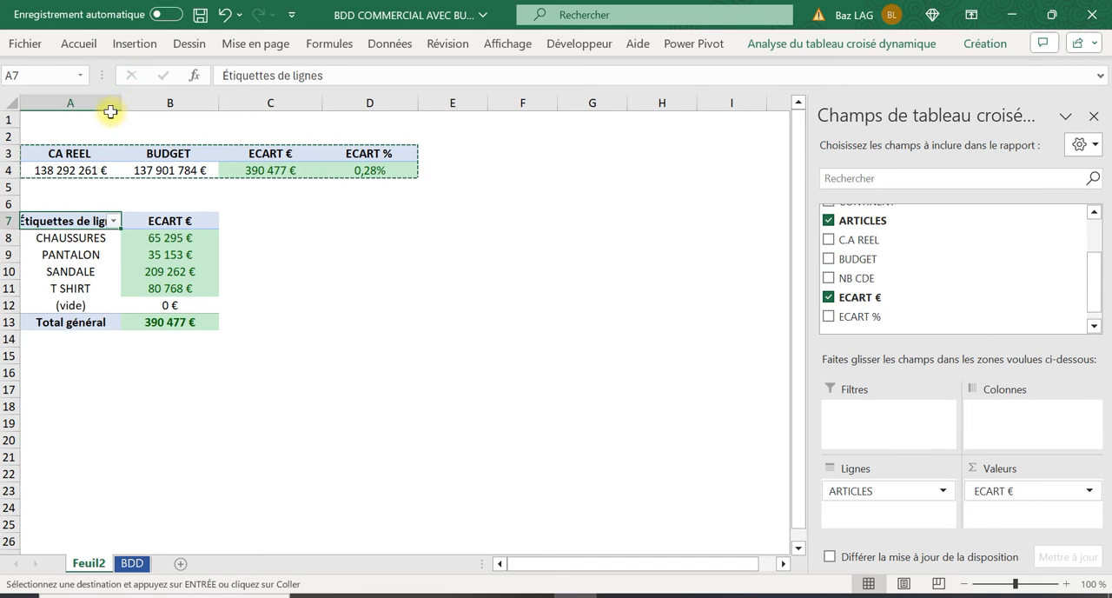
Widen column A slightly and rename the row label header in A7 as ARTICLES
drag(117, 103, 133, 109)
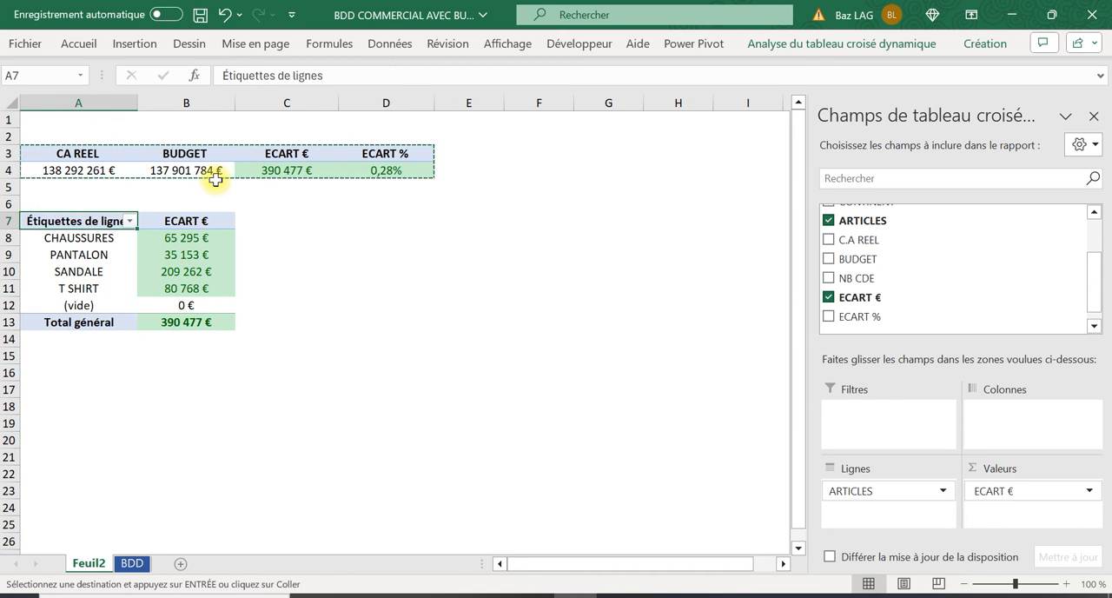
text(AR)
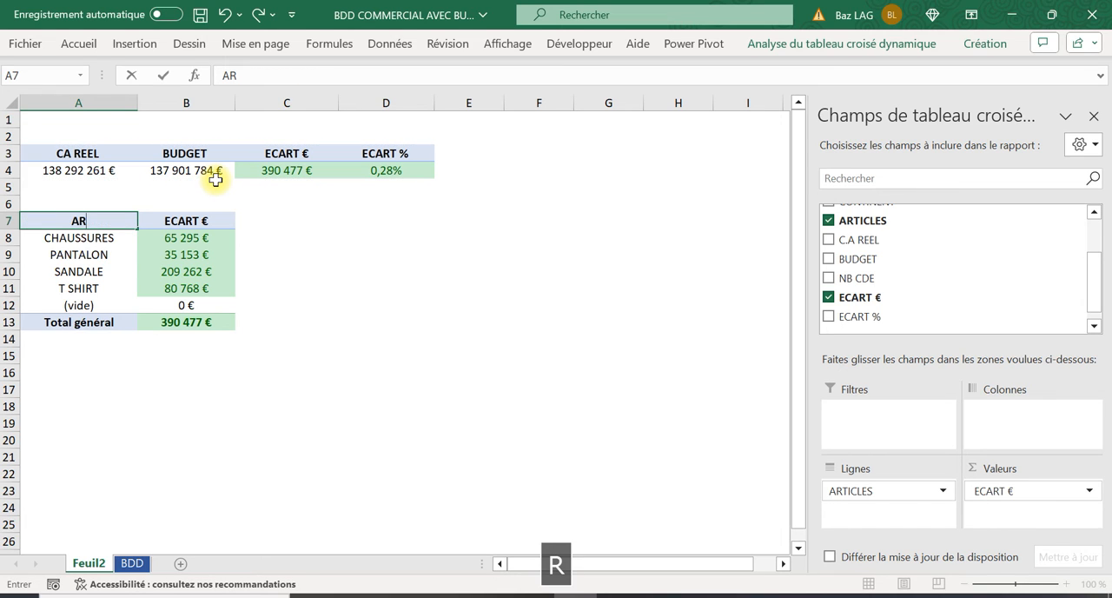
text(TICL)
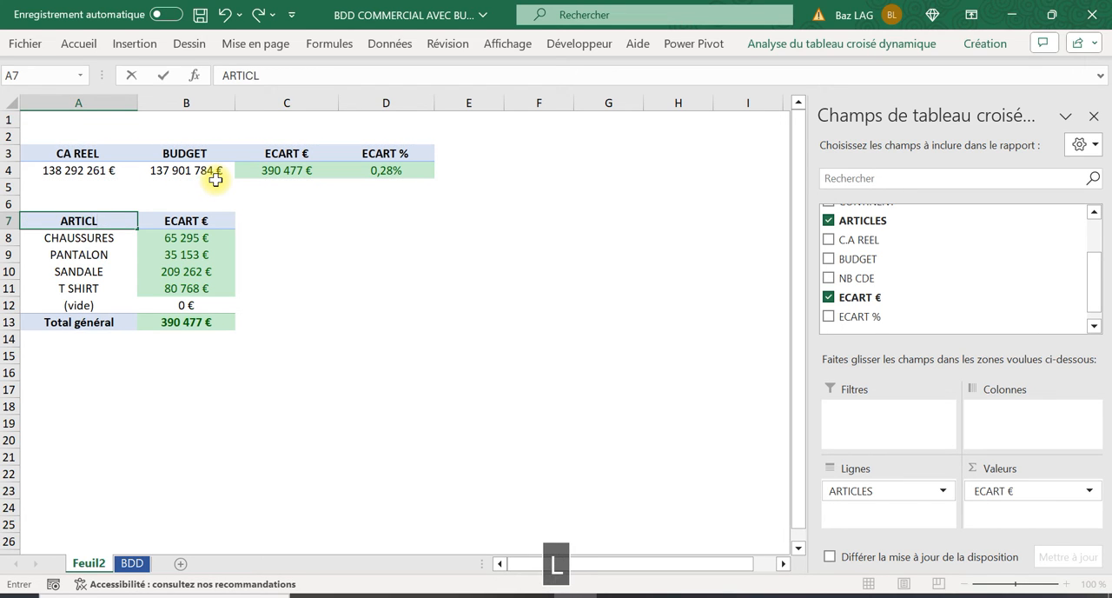
text(ES)
click(315, 354)
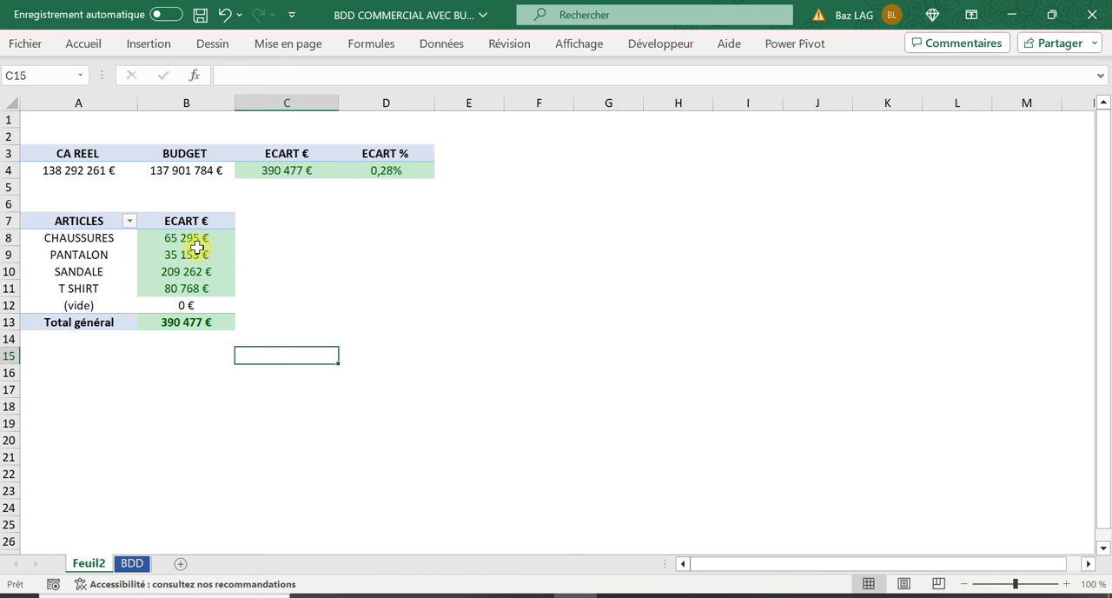
Compare the articles pivot table's ECART € total with the overall ECART € in C4, and review the variance of each article
click(301, 169)
click(193, 324)
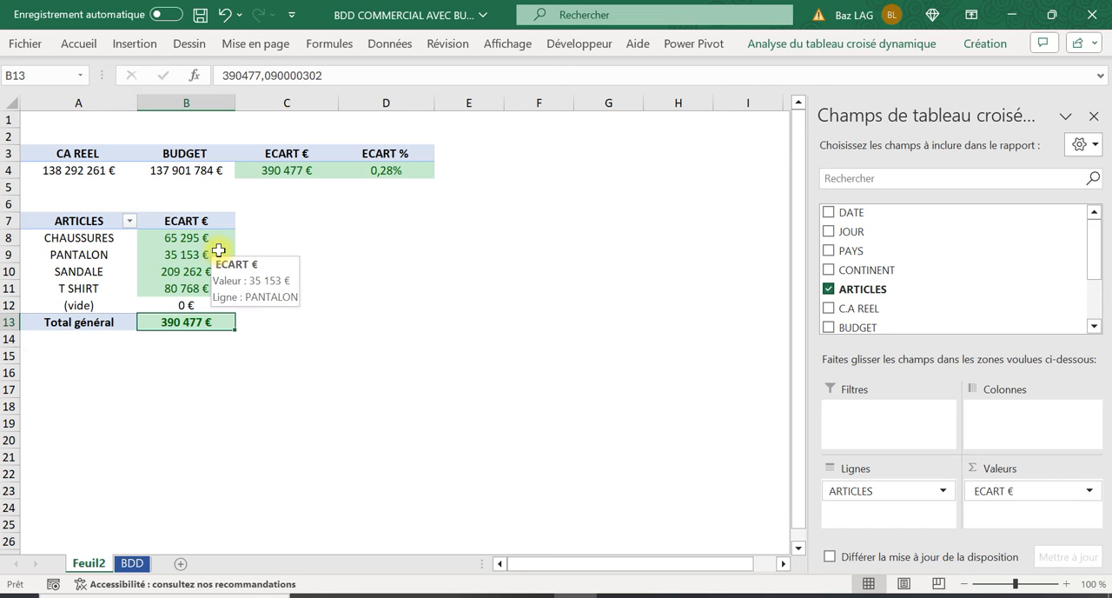
click(310, 170)
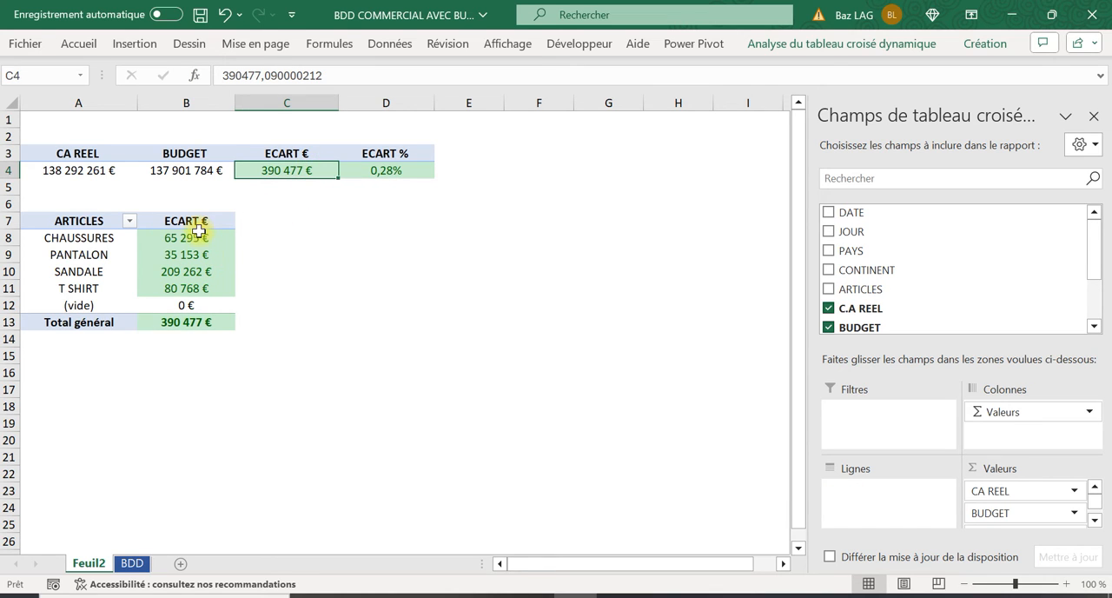
drag(195, 224, 218, 318)
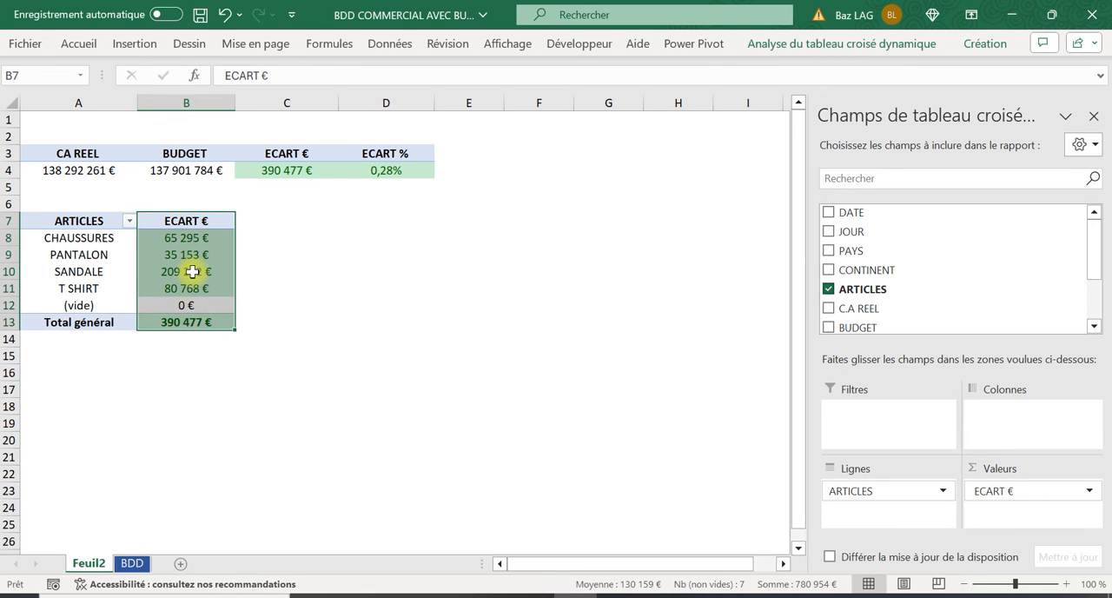
click(1, 273)
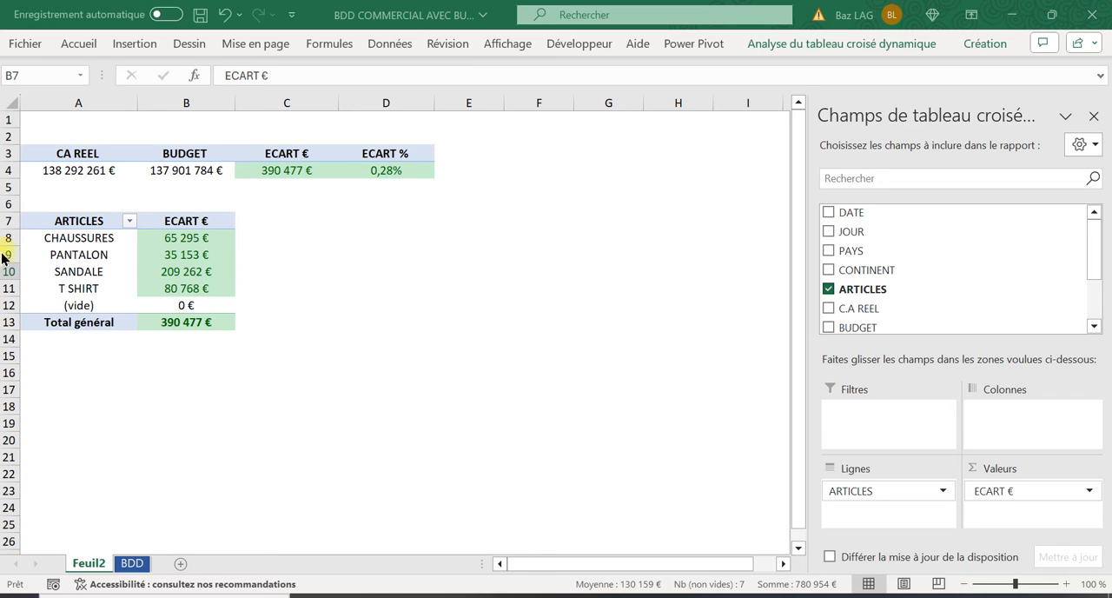
click(239, 236)
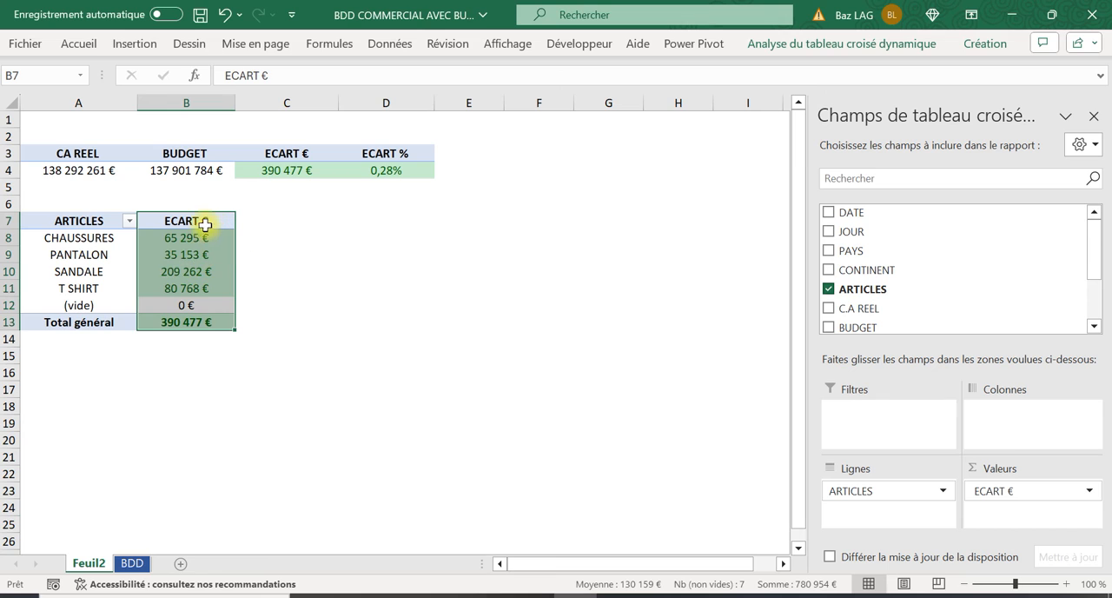
click(184, 238)
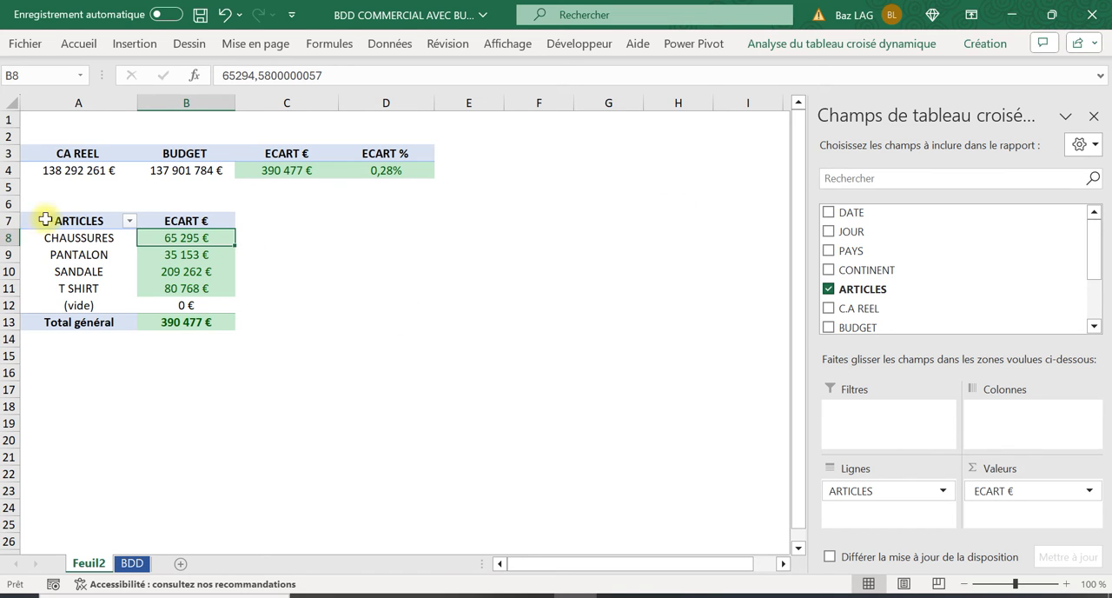
Copy the articles pivot table in A7:B13, paste the duplicate at A17 and add the JOUR field to its columns
drag(74, 223, 233, 331)
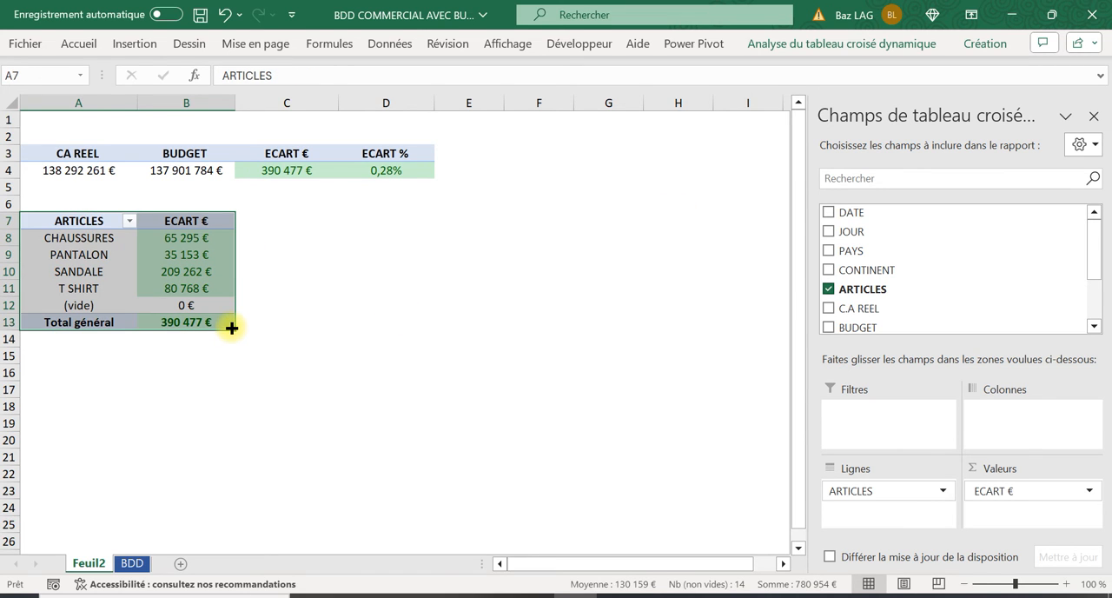
key(ctrl+c)
click(72, 382)
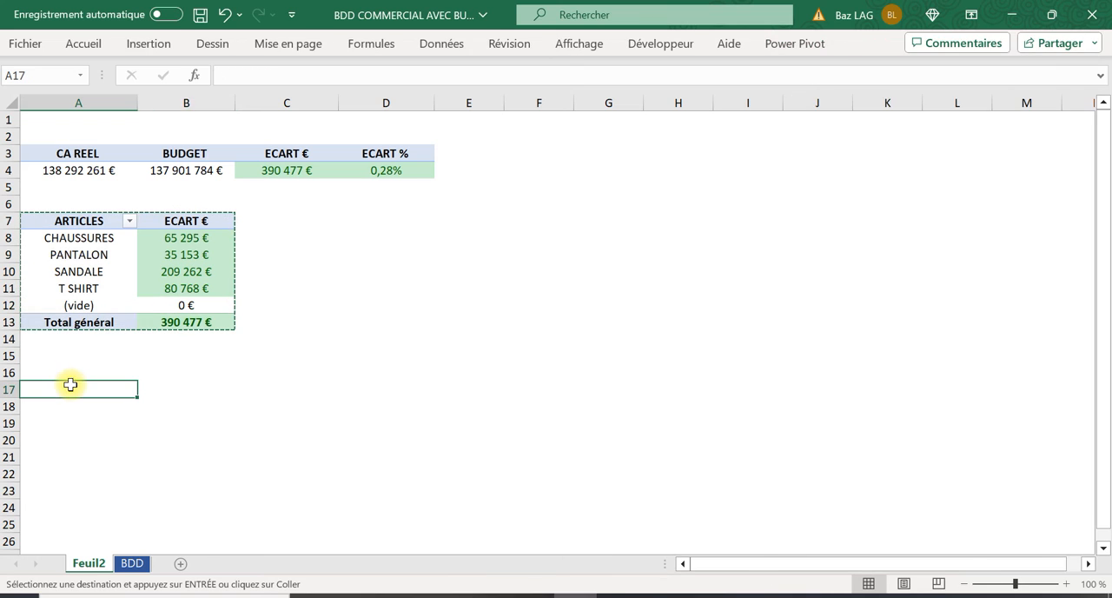
key(ctrl+v)
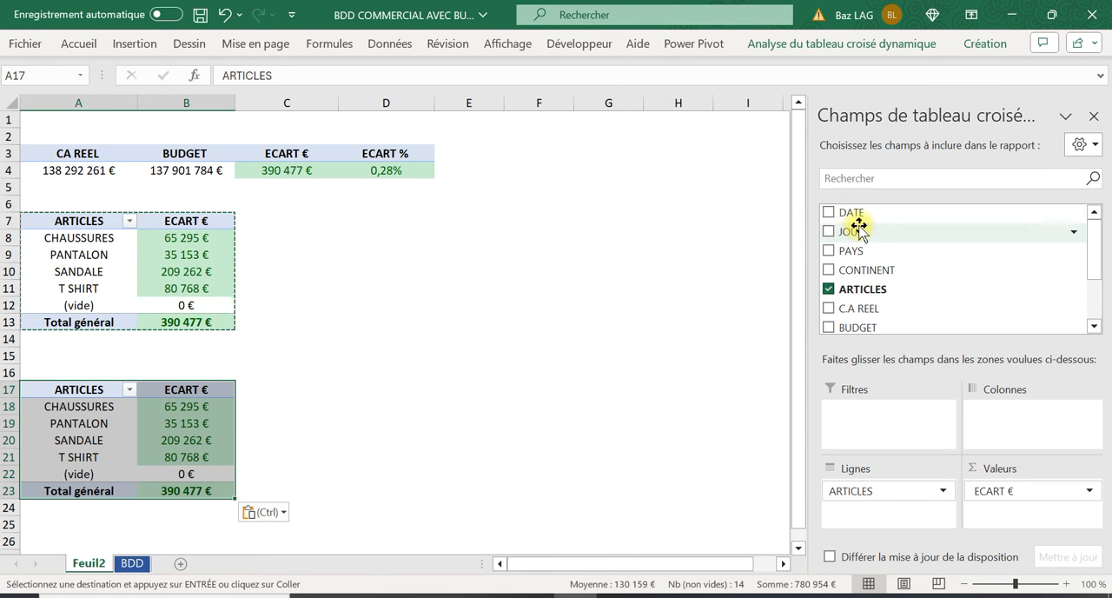
drag(877, 229, 1010, 409)
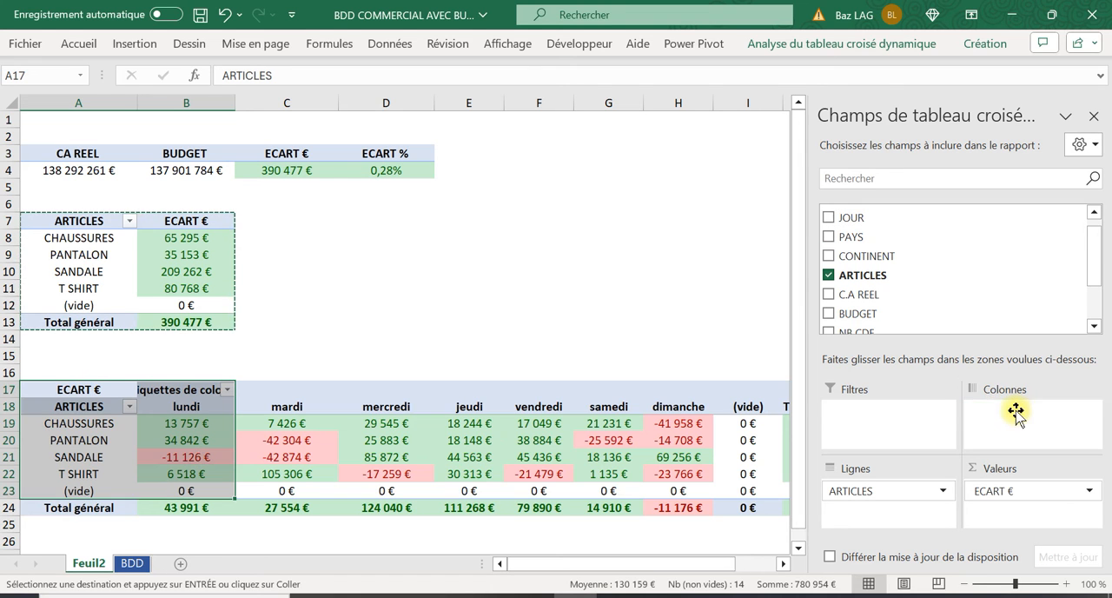
click(474, 268)
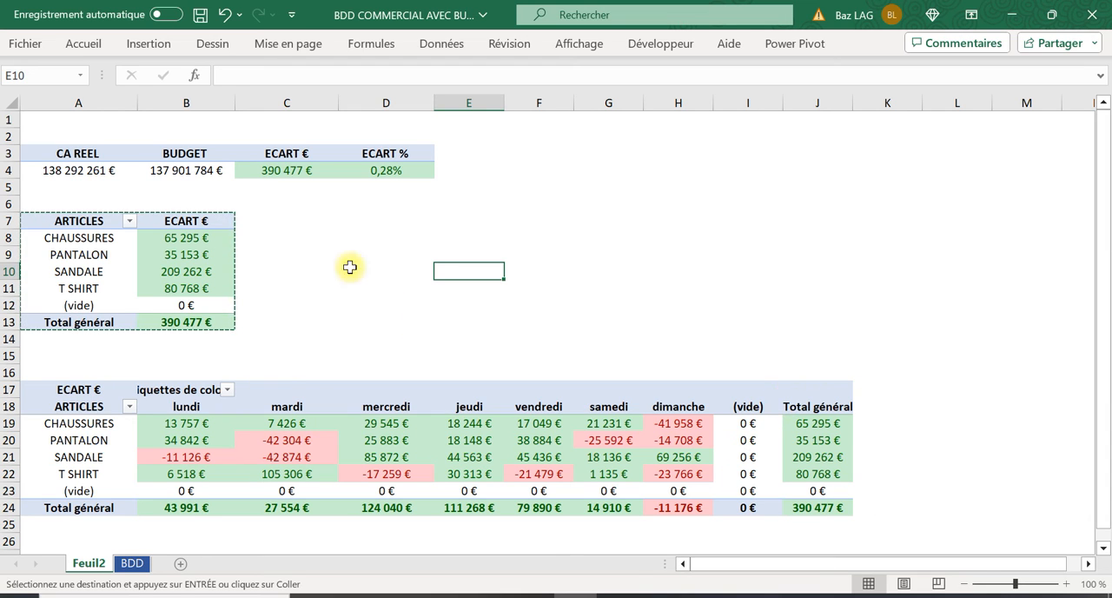
Filter the (vide) item out of ARTICLES in both the A7 pivot table and the pivot table by day below it
click(129, 221)
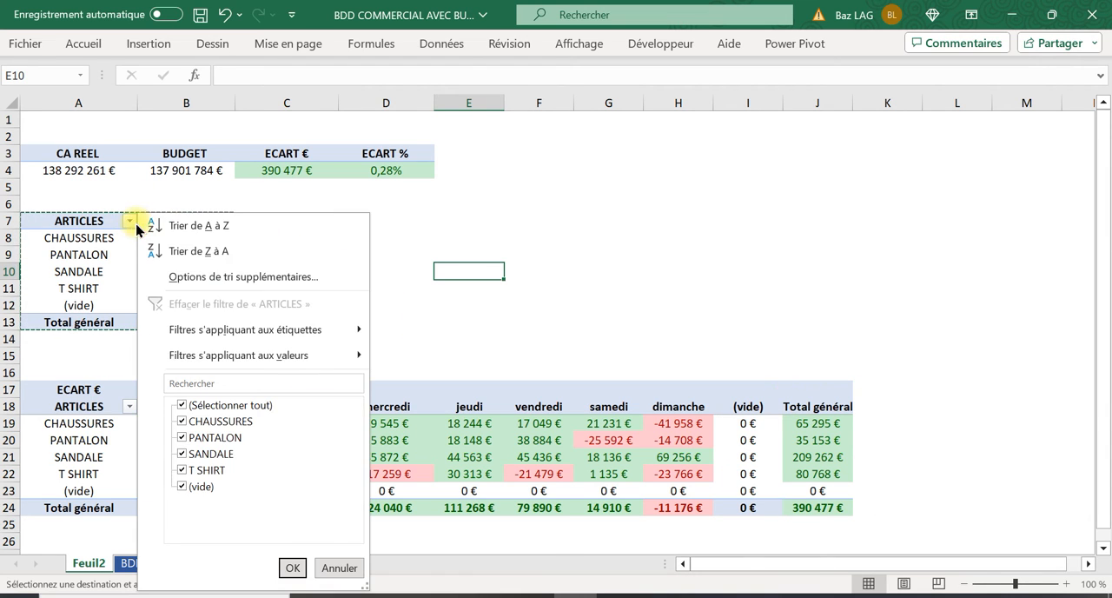
click(180, 485)
click(185, 489)
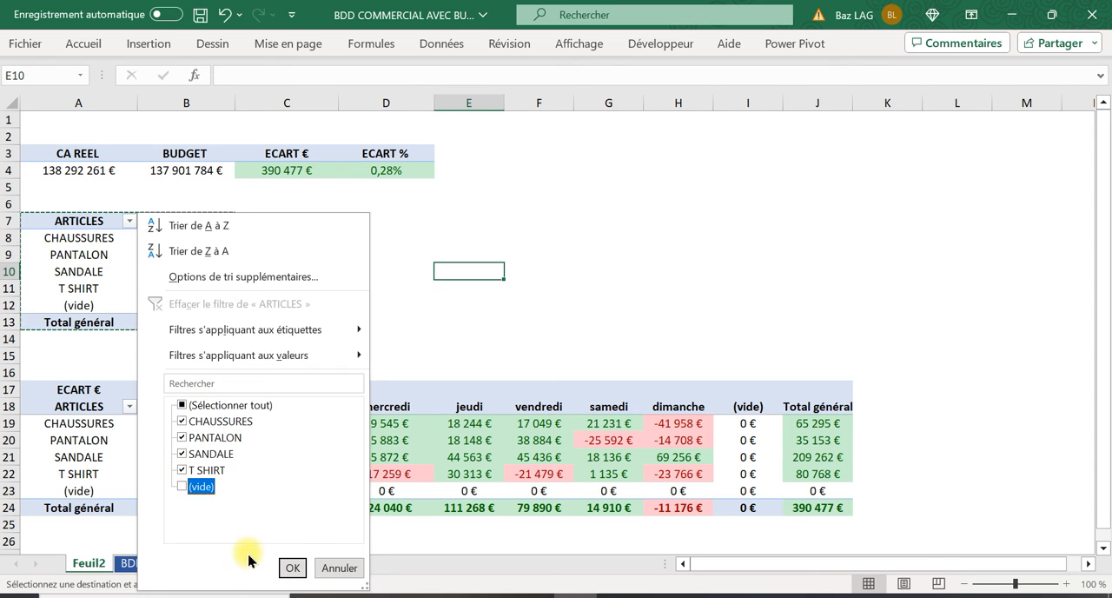
click(292, 568)
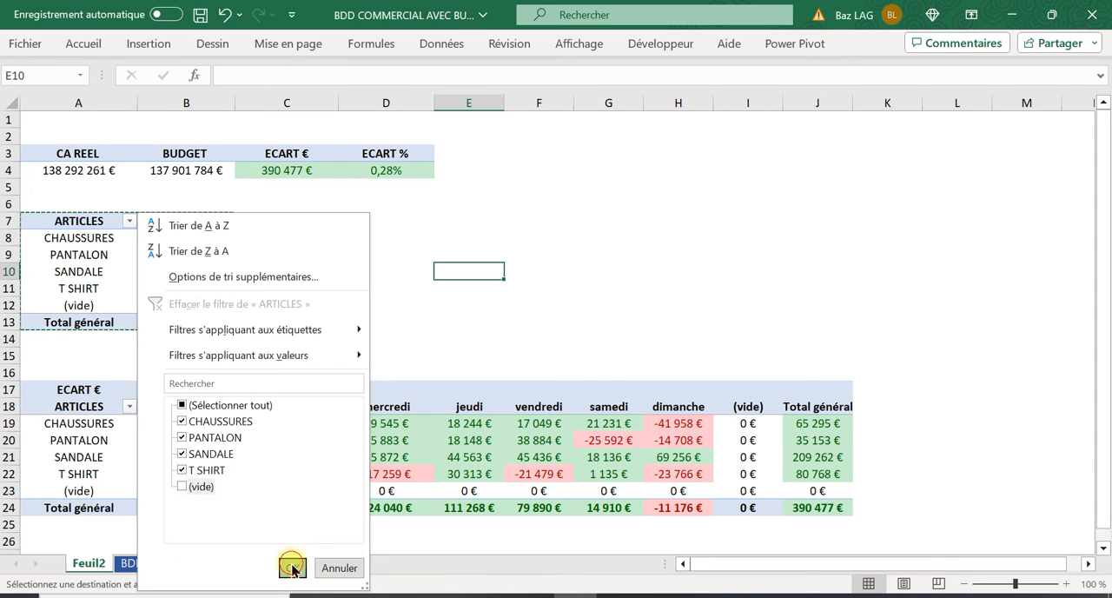
click(128, 407)
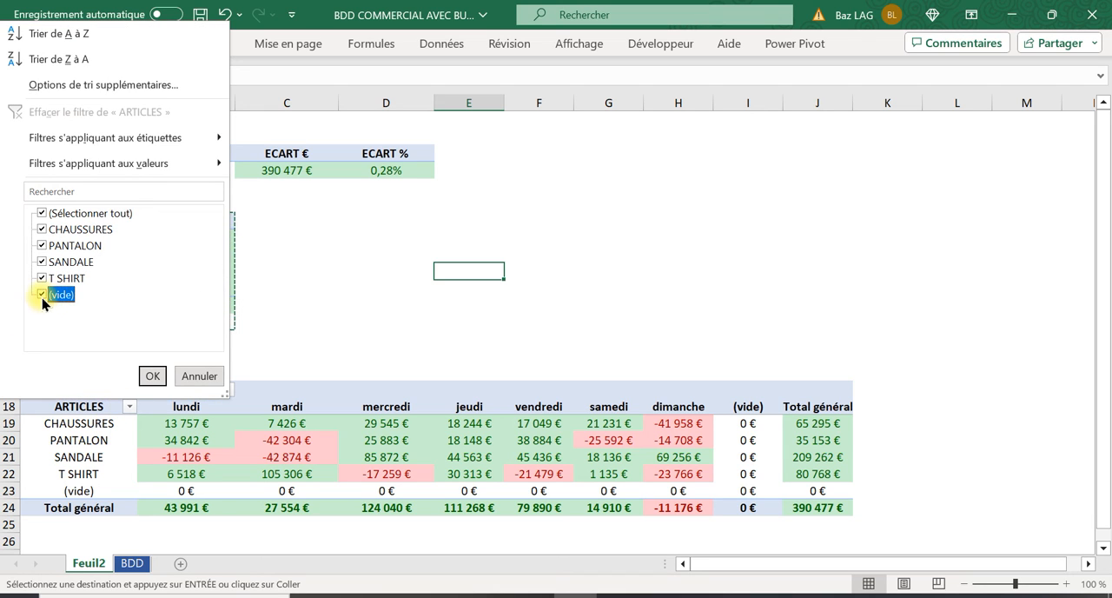
click(152, 376)
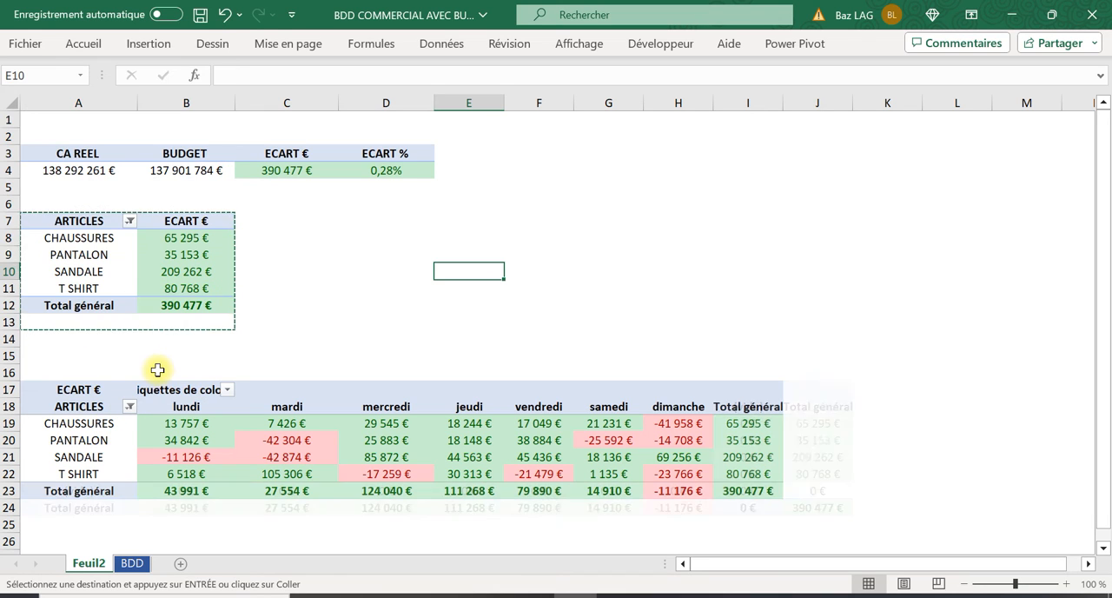
Examine the article variances by day in the lower pivot table, comparing CHAUSSURES on dimanche with its overall variance in the articles table
click(727, 248)
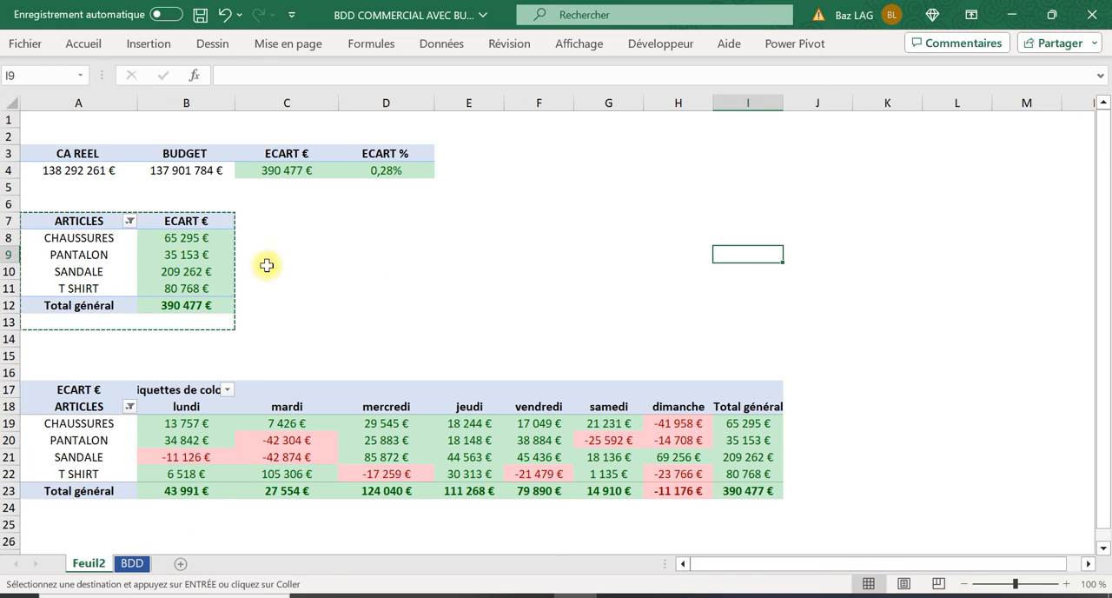
click(767, 416)
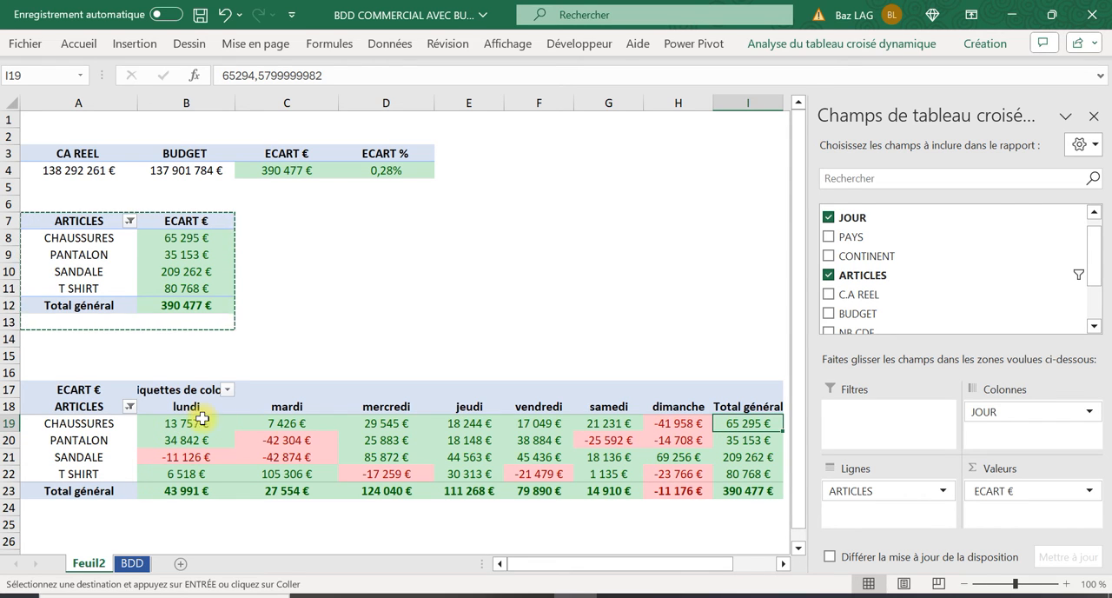
click(696, 419)
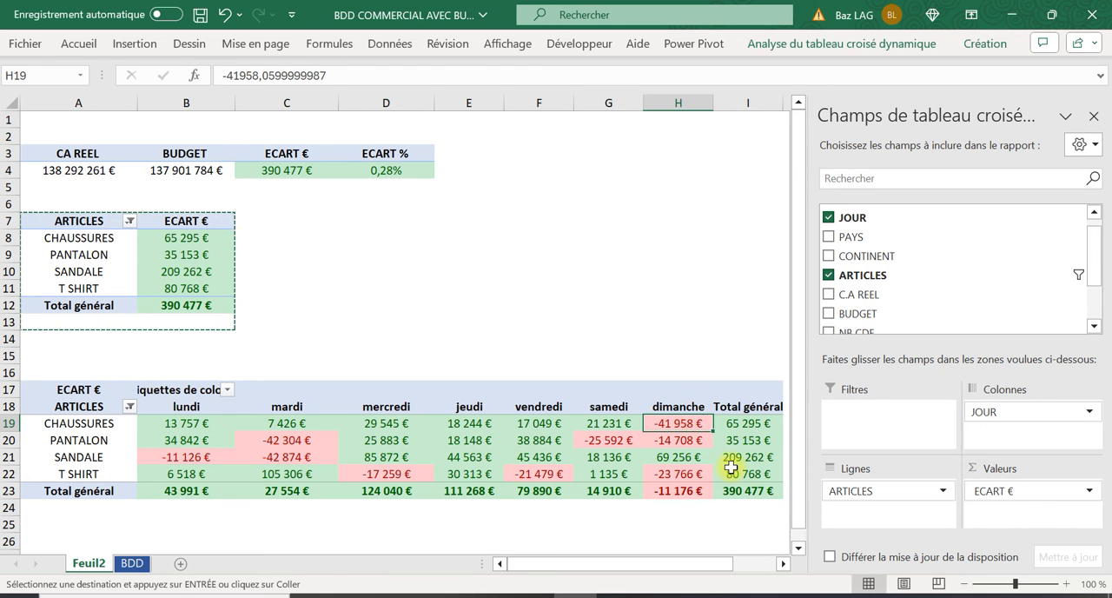
click(202, 234)
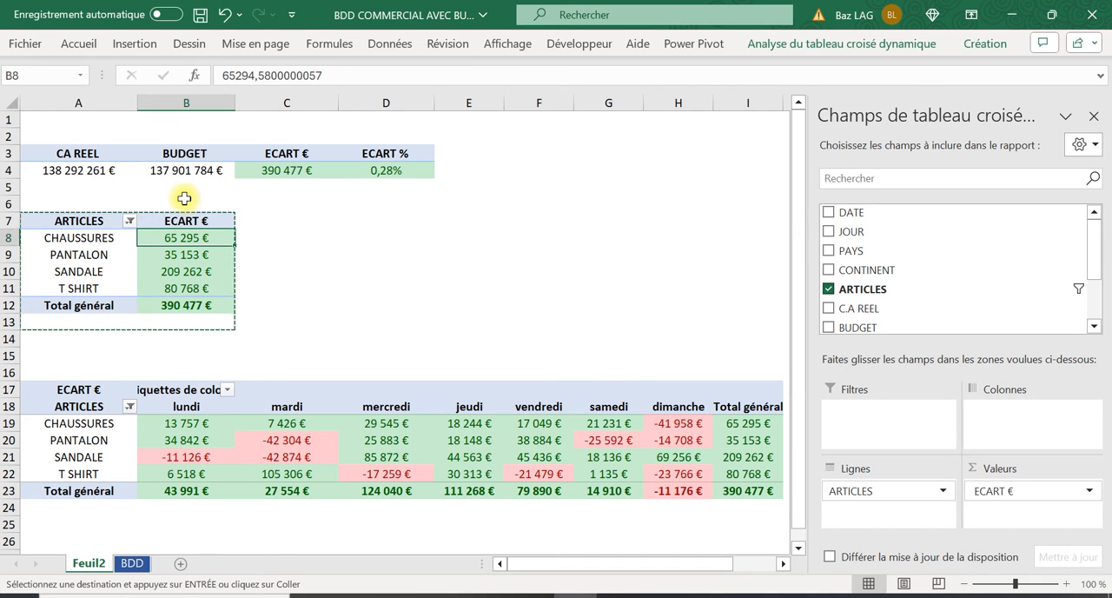
click(529, 193)
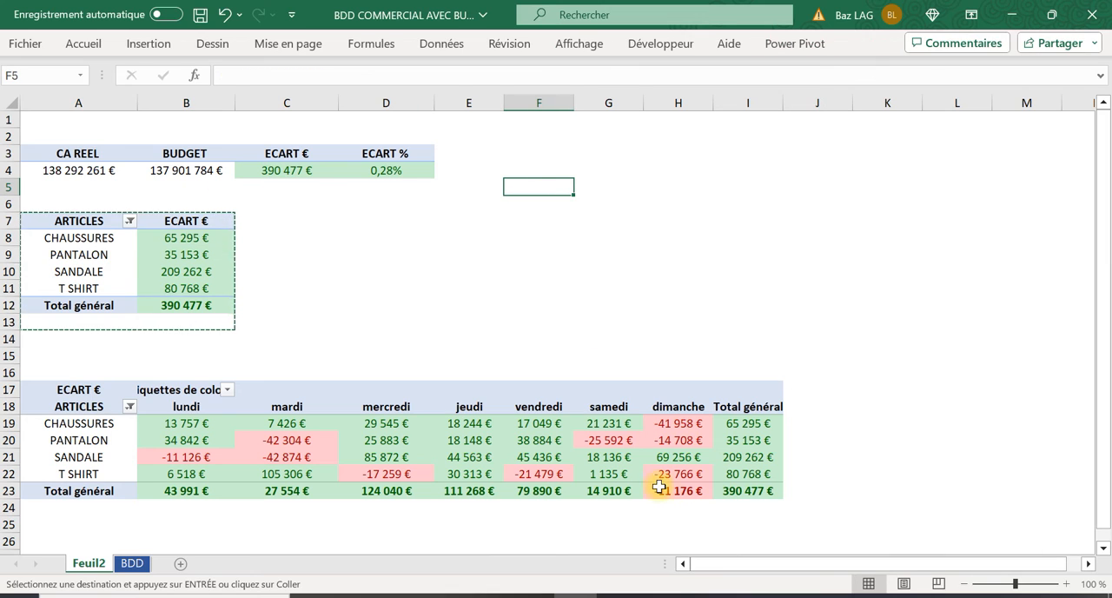
mouse_move(689, 419)
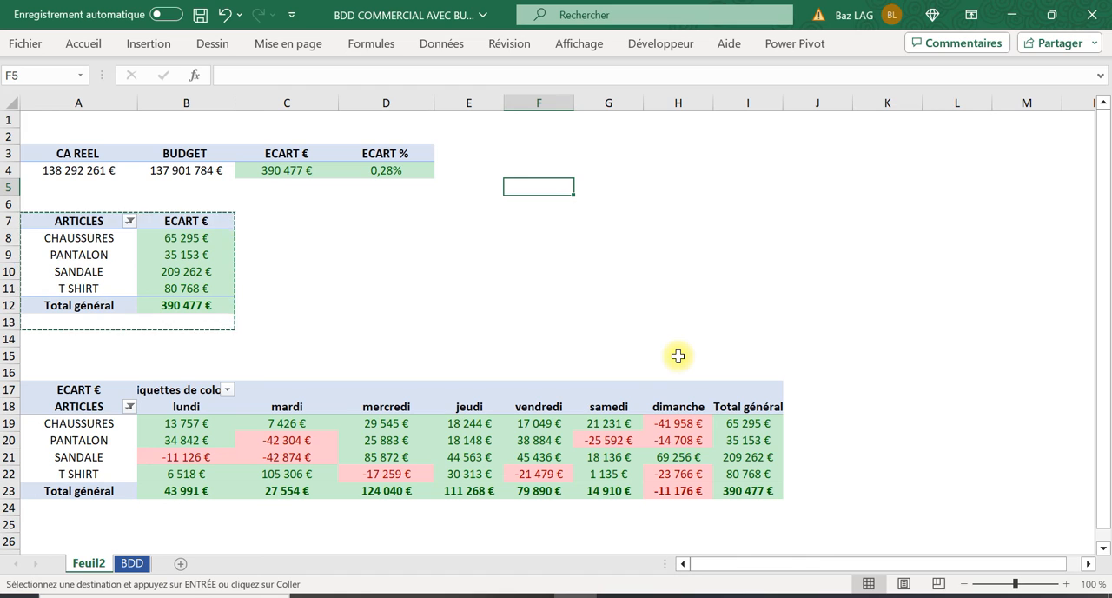
mouse_move(259, 440)
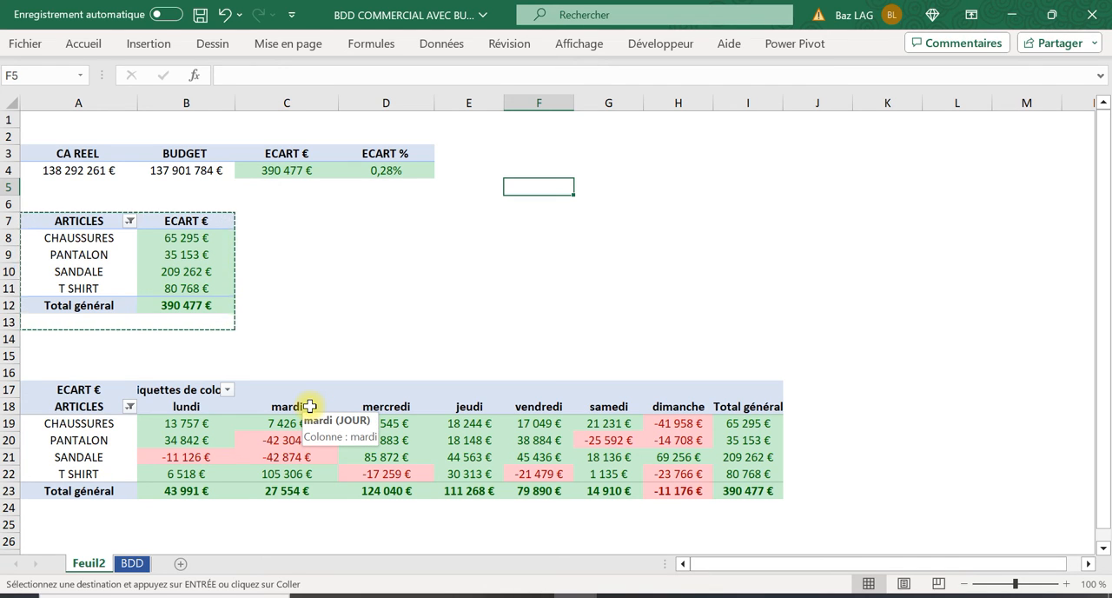
click(229, 424)
click(856, 43)
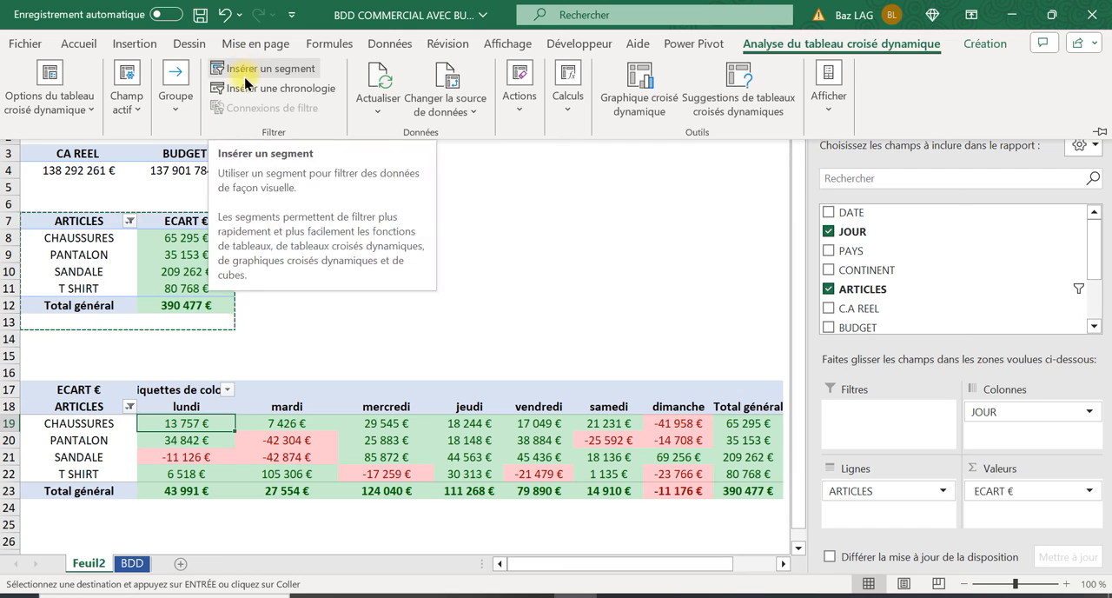
click(247, 70)
click(923, 103)
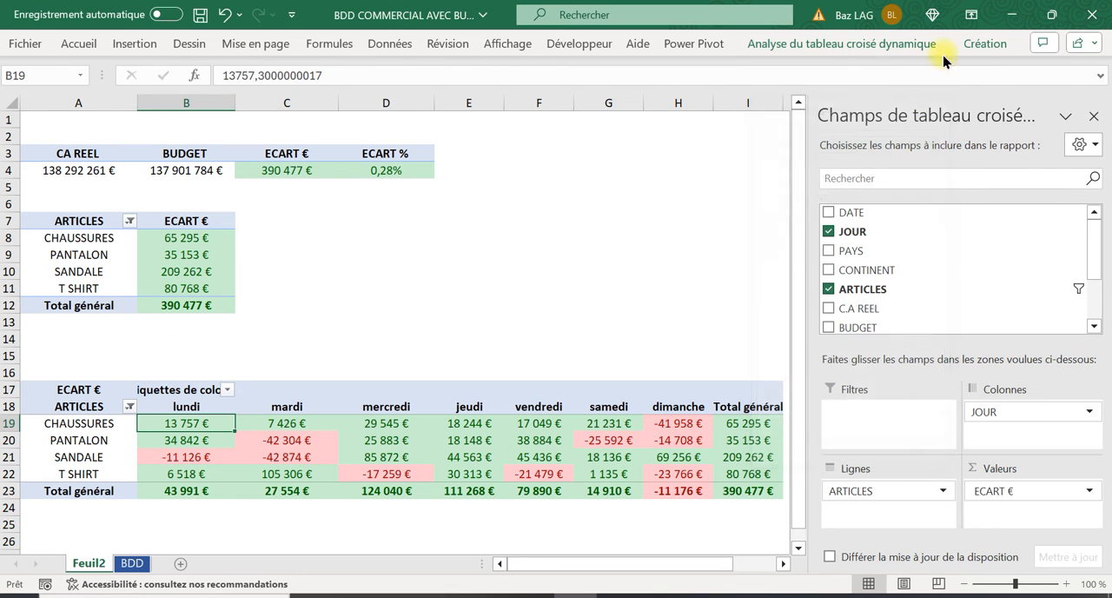
Insert a timeline on the DATE field for the pivot table by day and place it over columns F to J, starting at row 1
click(874, 43)
click(254, 98)
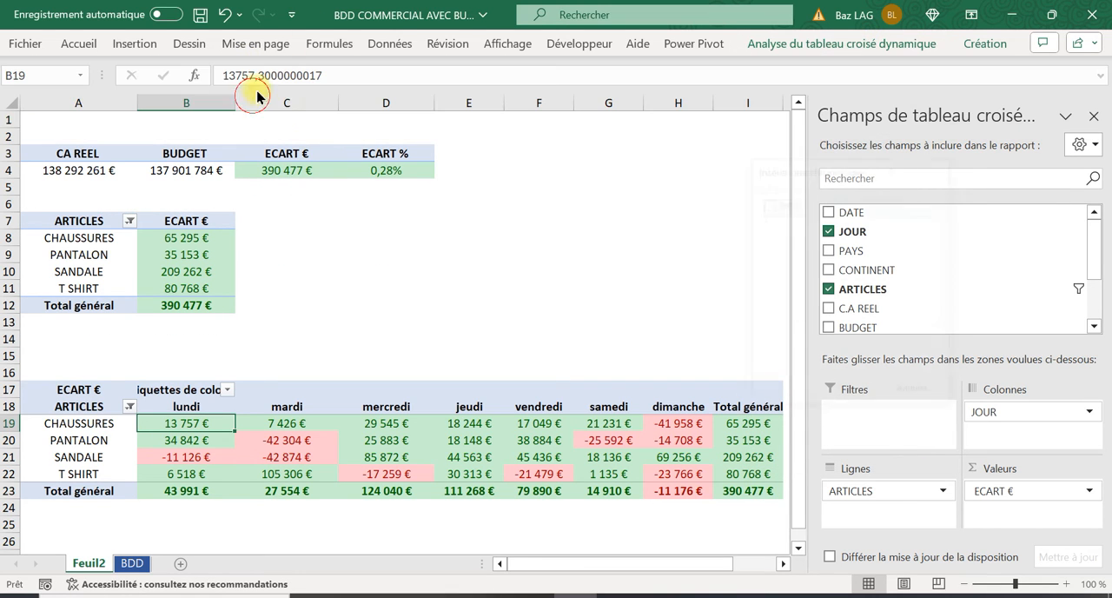
click(773, 204)
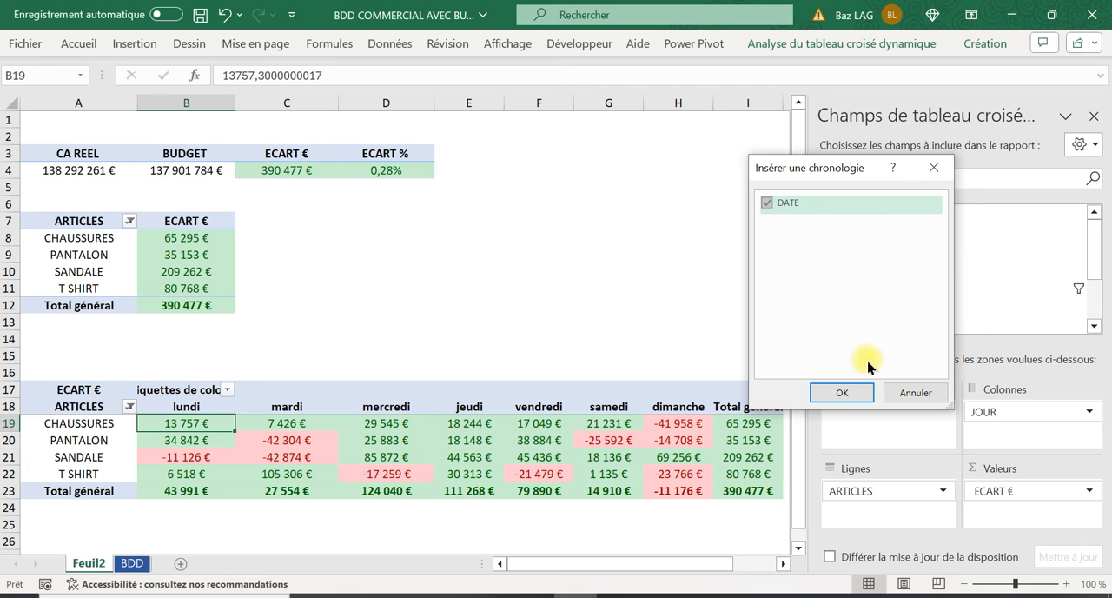
click(843, 392)
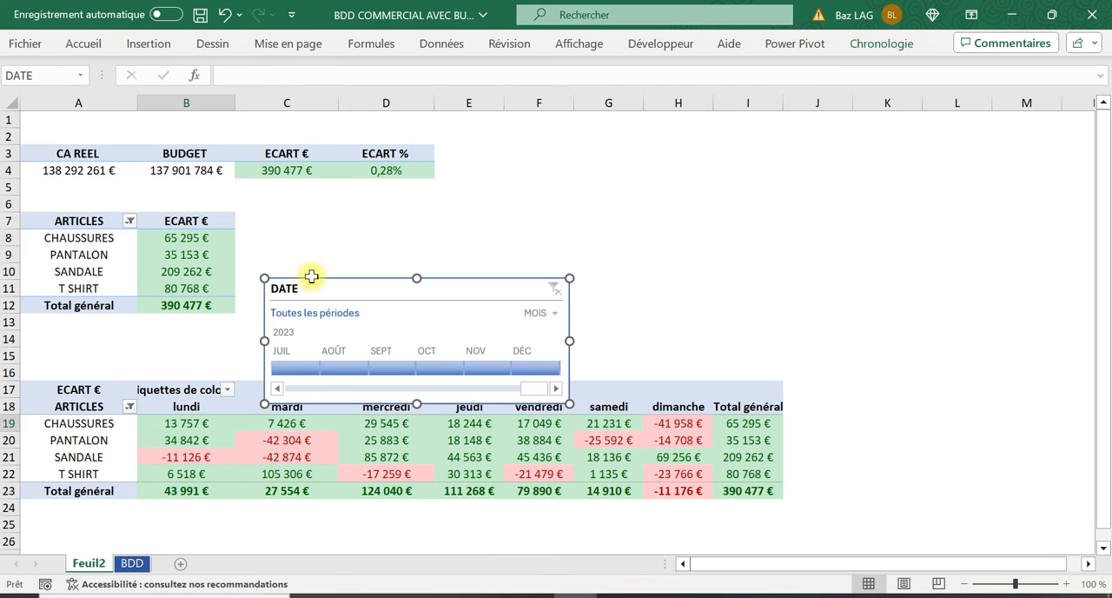
drag(405, 281, 667, 121)
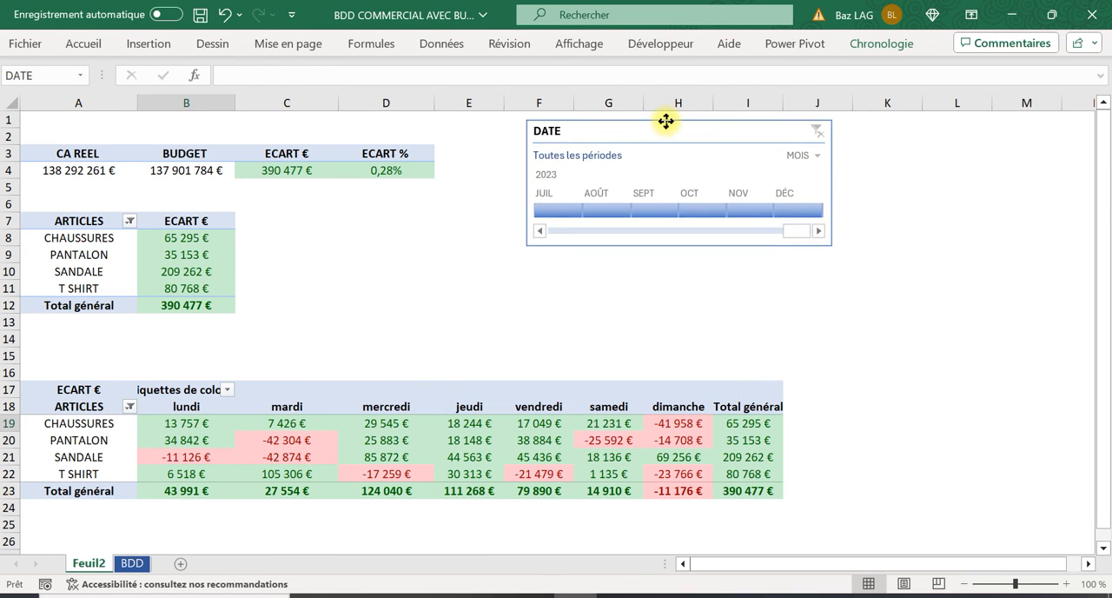
Switch the DATE timeline's time level to ANNÉES and make the timeline slightly narrower
click(803, 156)
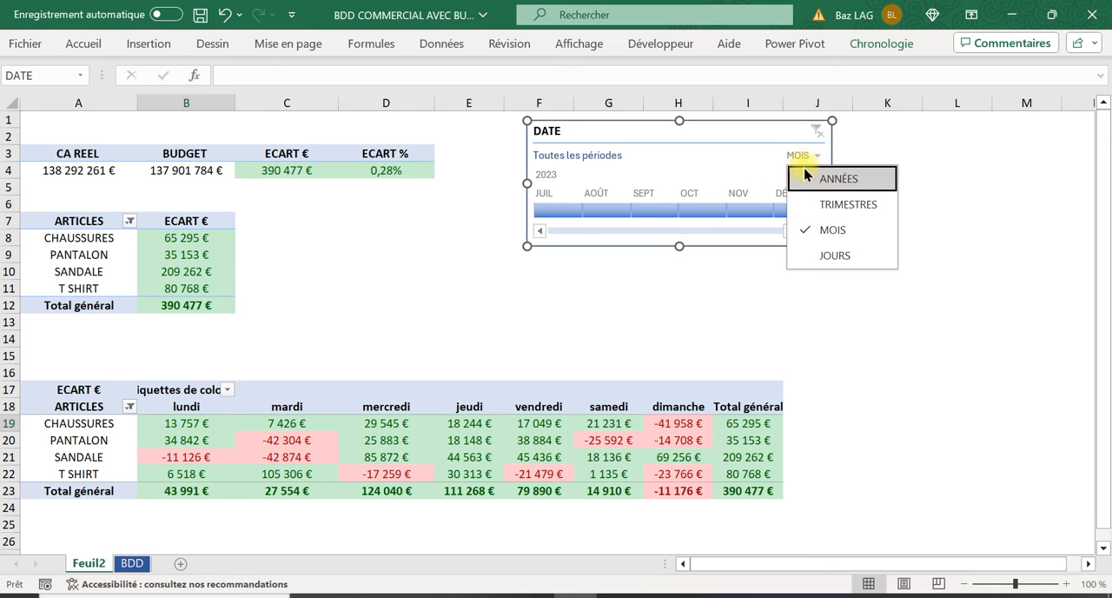
click(804, 177)
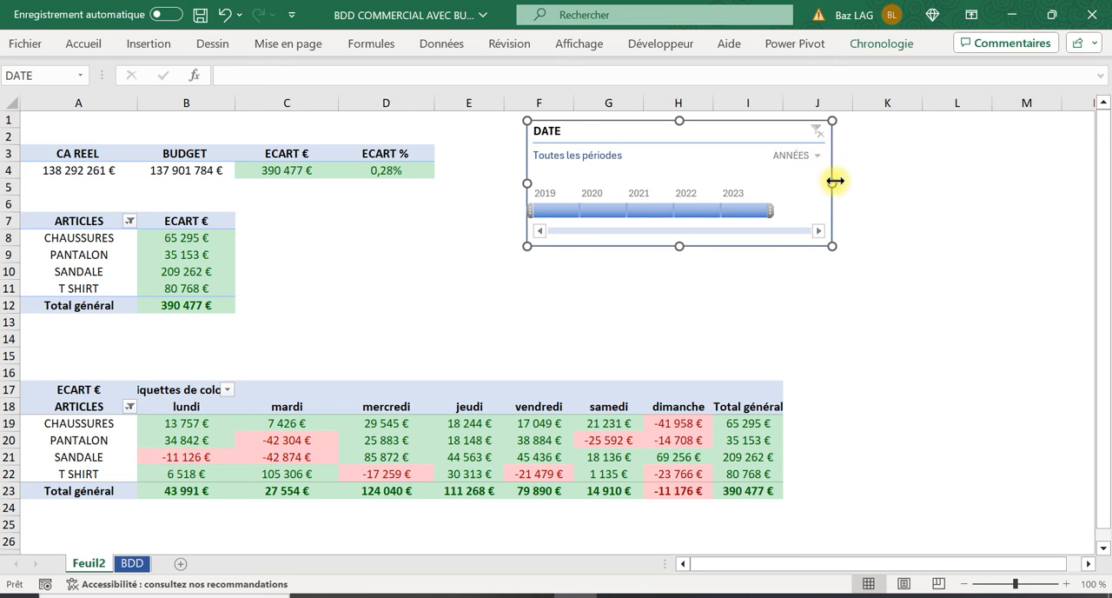
drag(833, 180, 820, 182)
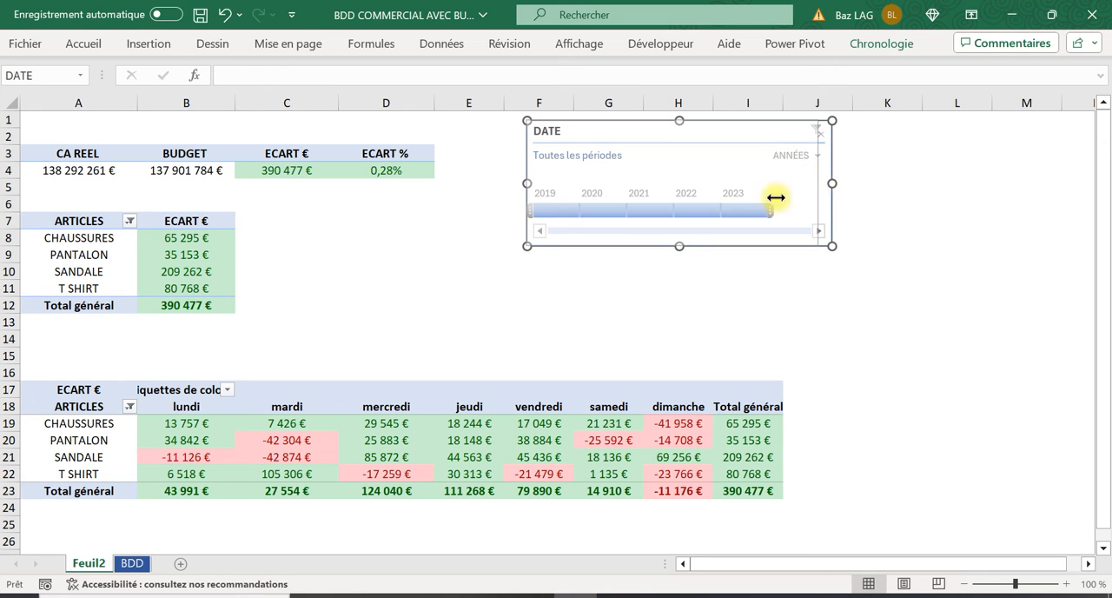
Try the DATE timeline by filtering the pivot table by day on 2019 and on 2021, and clear the filter
click(553, 213)
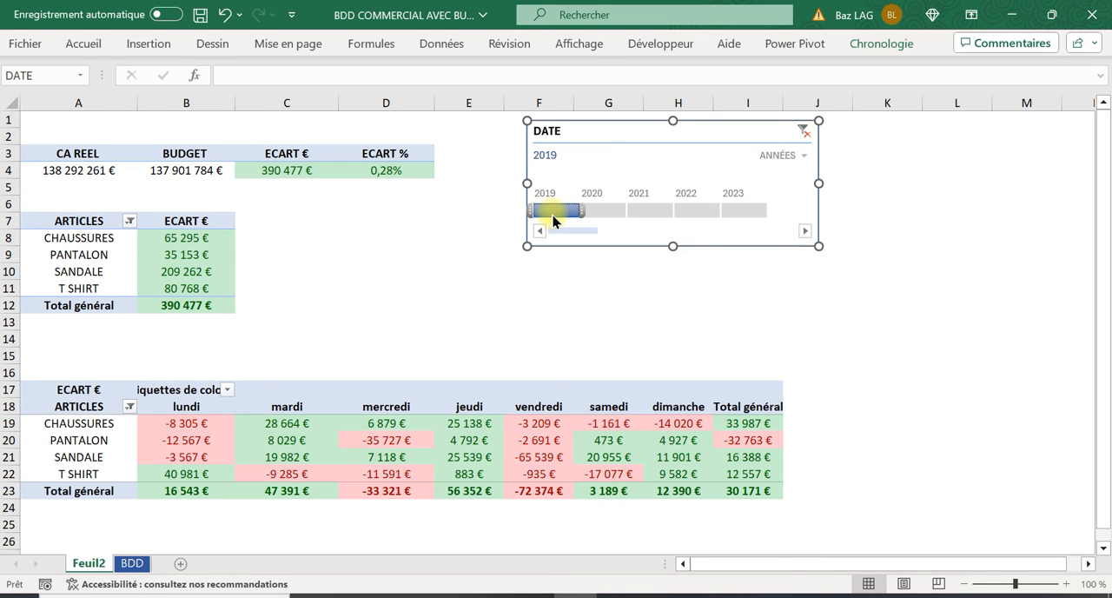
drag(564, 213, 646, 215)
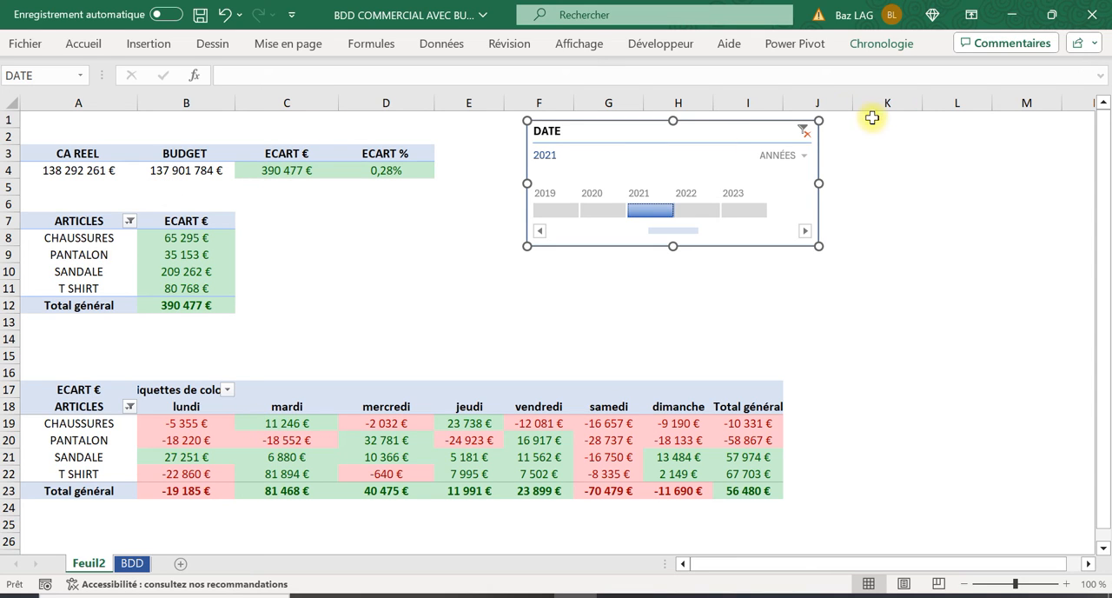
click(804, 134)
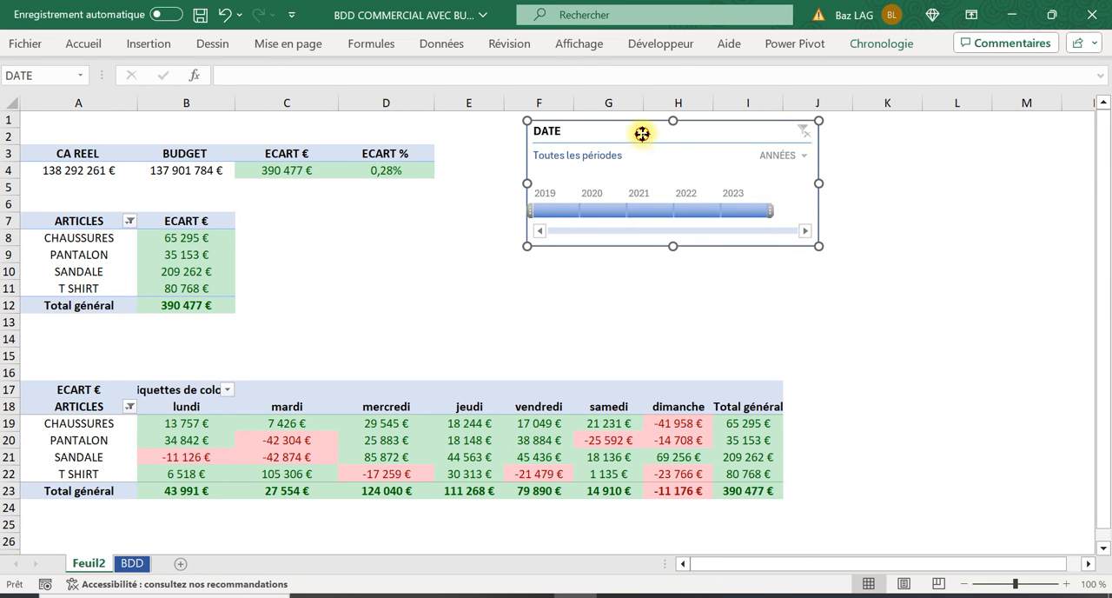
Nudge the DATE timeline up to the sheet's upper edge and select cell D20 in the pivot table by day
drag(642, 133, 634, 122)
click(386, 440)
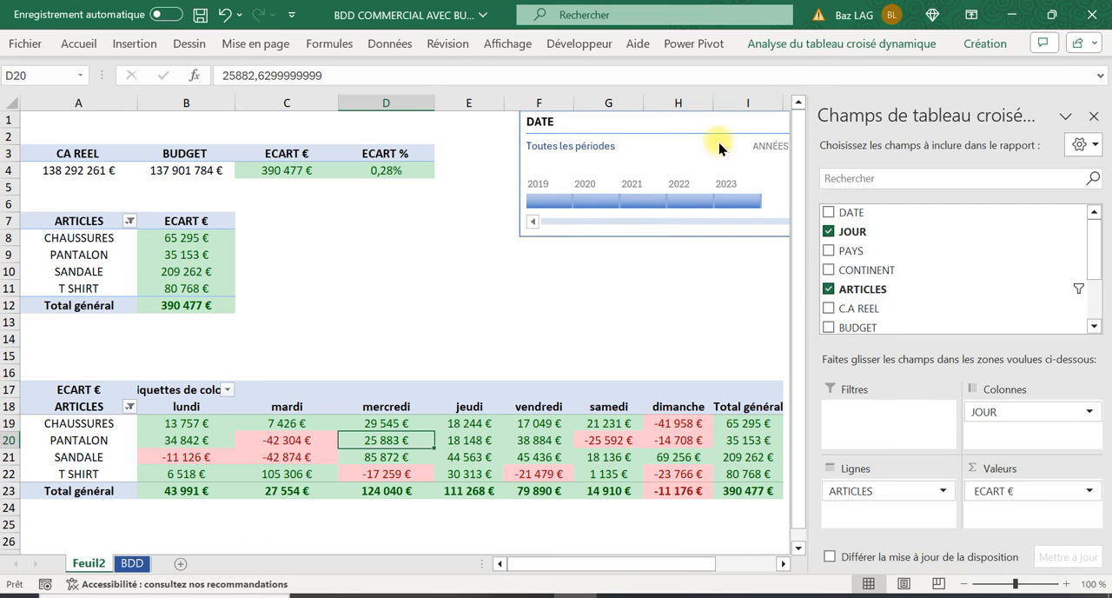
Insert slicers on the CONTINENT and PAYS fields for the pivot table by day
click(917, 44)
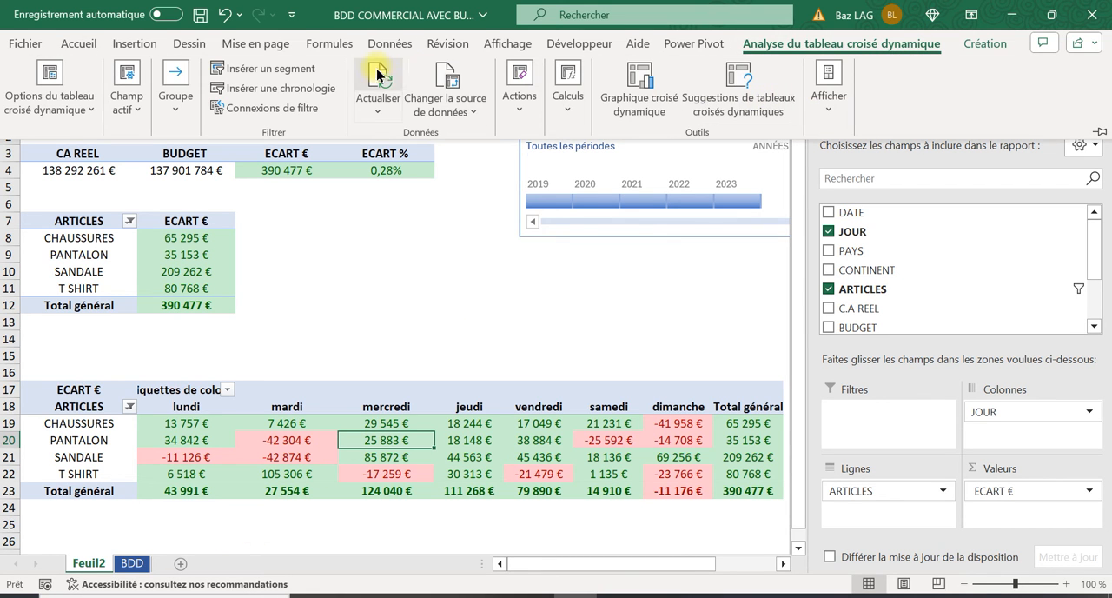
click(257, 75)
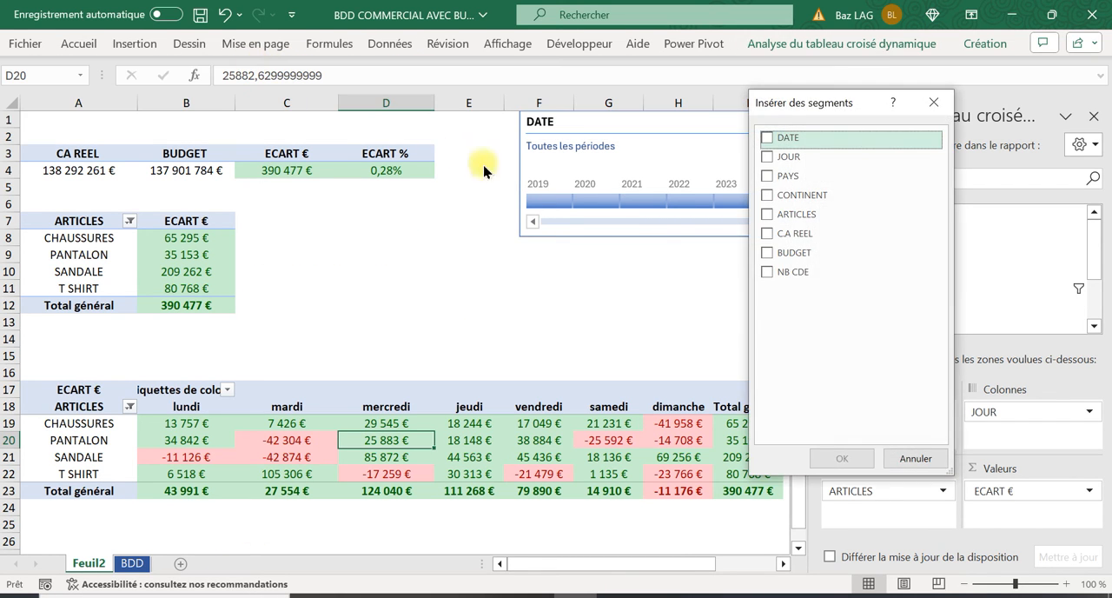
click(769, 196)
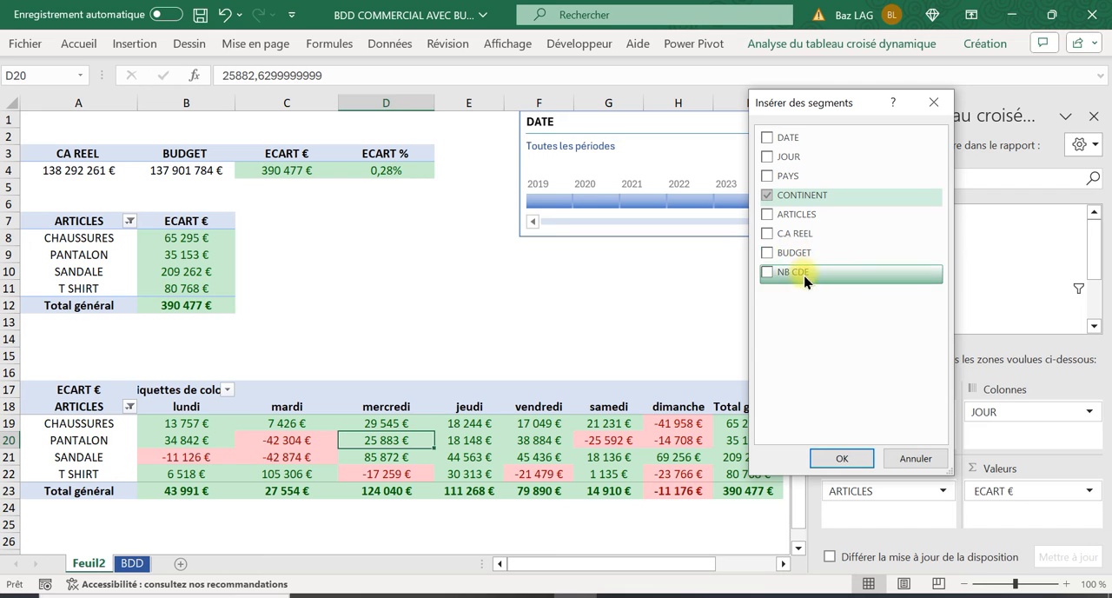
click(768, 178)
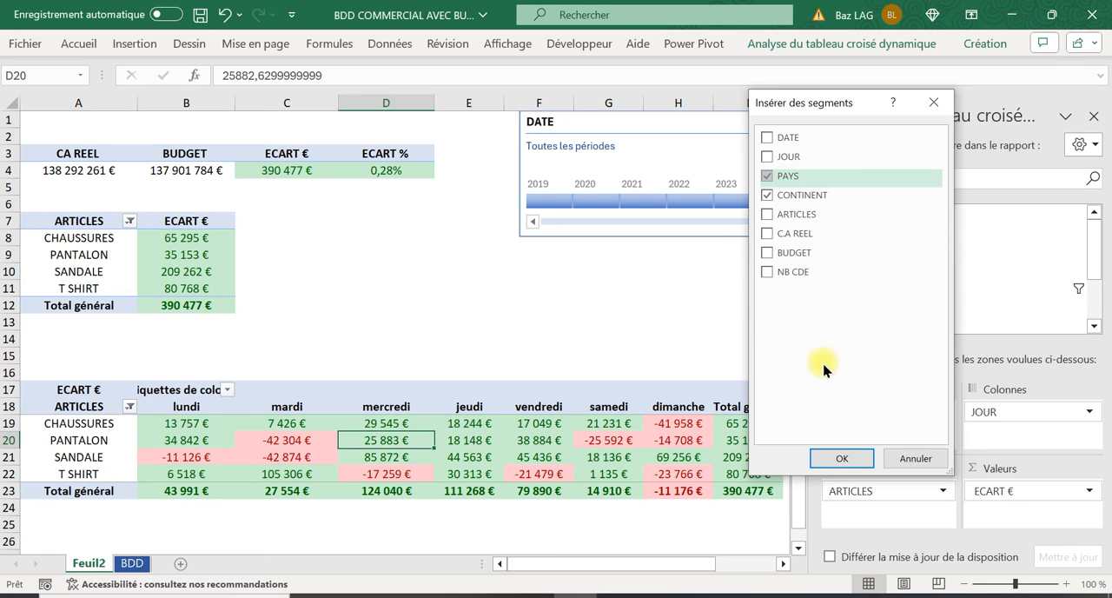
click(821, 457)
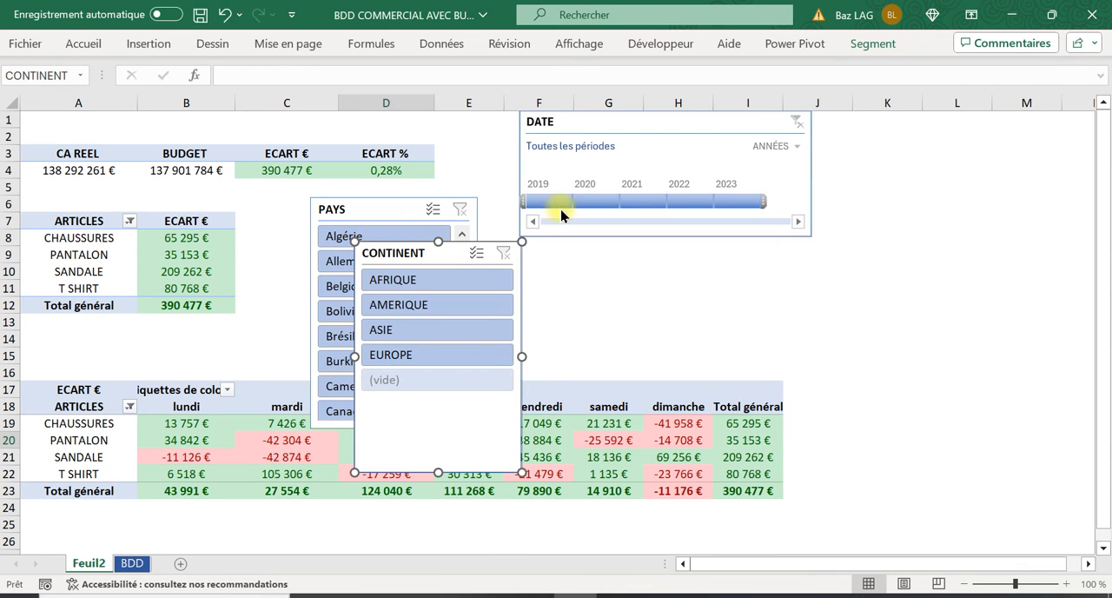
Move the PAYS slicer over columns K to M near the sheet's upper edge and arrange its buttons in 3 columns
drag(361, 208, 898, 126)
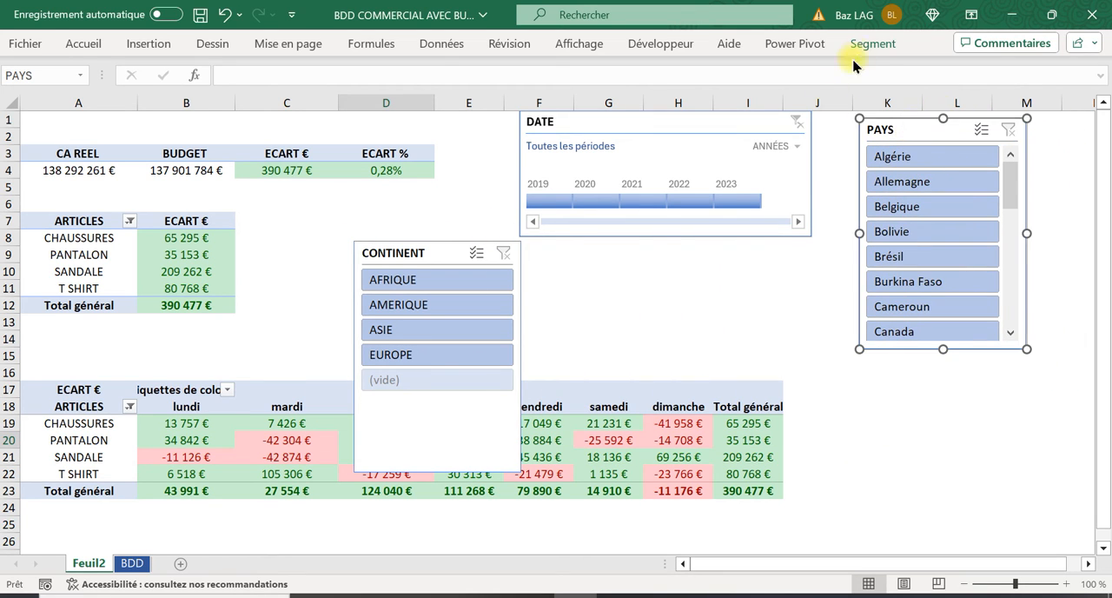
click(873, 44)
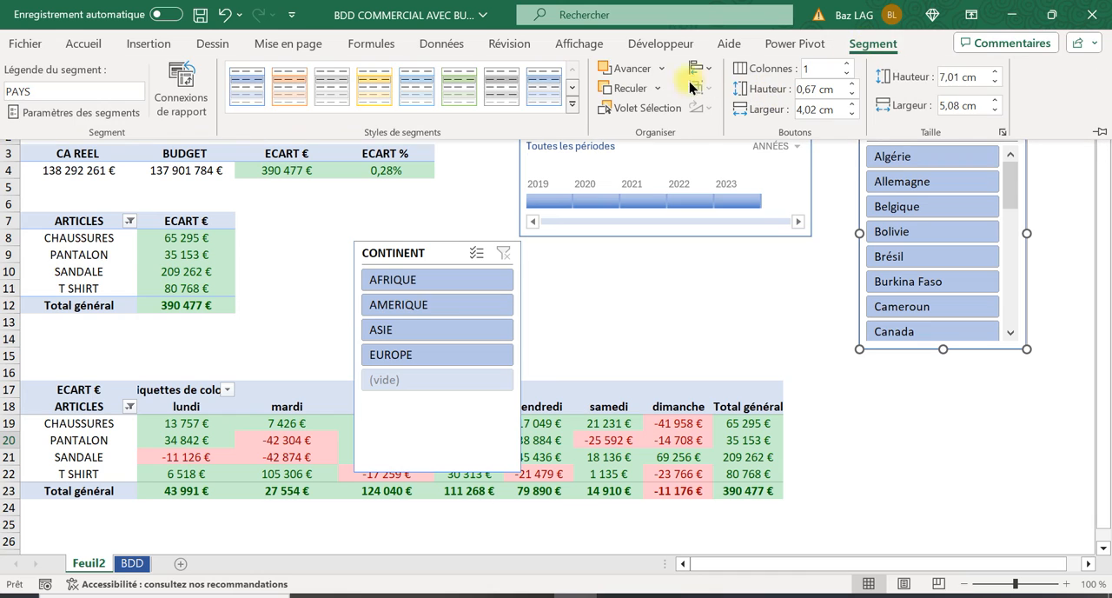
click(849, 65)
click(848, 64)
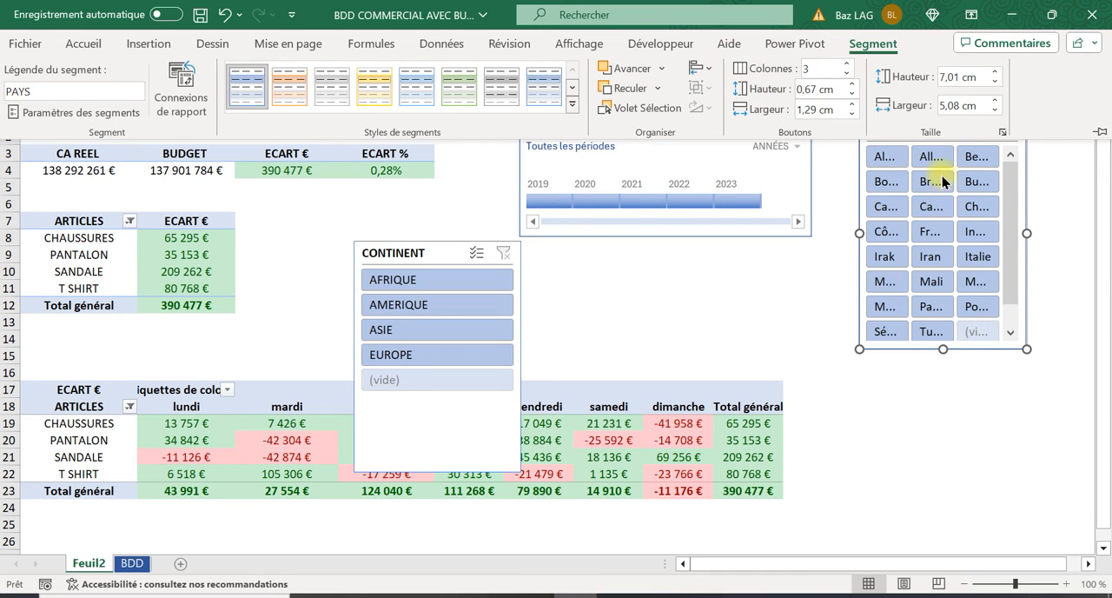
Enlarge the PAYS slicer to span columns J to N down to row 22, shifting the DATE timeline over to start at column E
click(1027, 232)
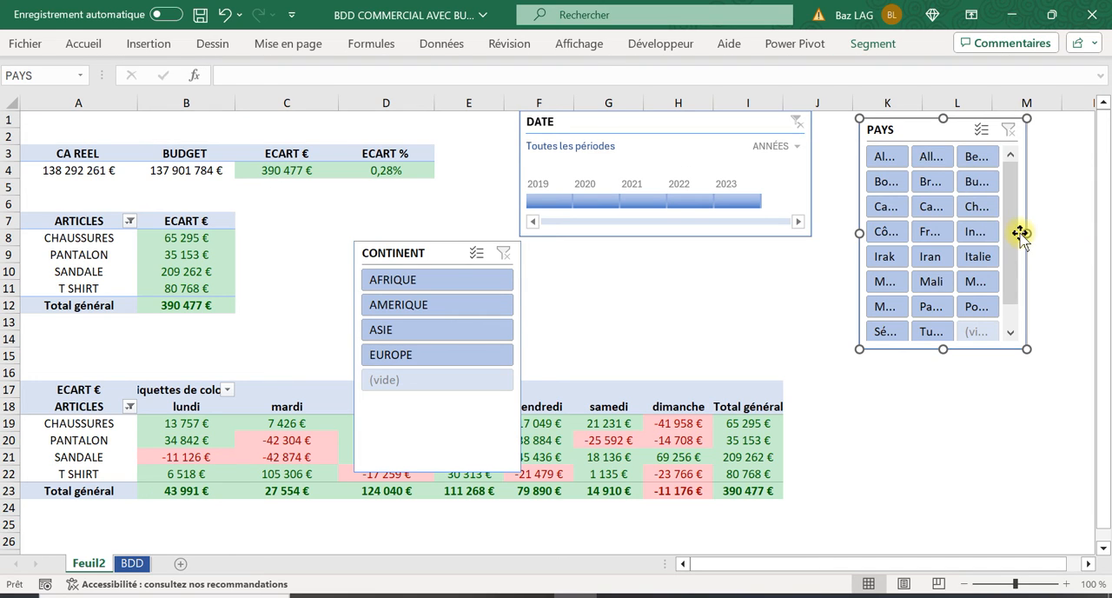
drag(1027, 232, 1081, 233)
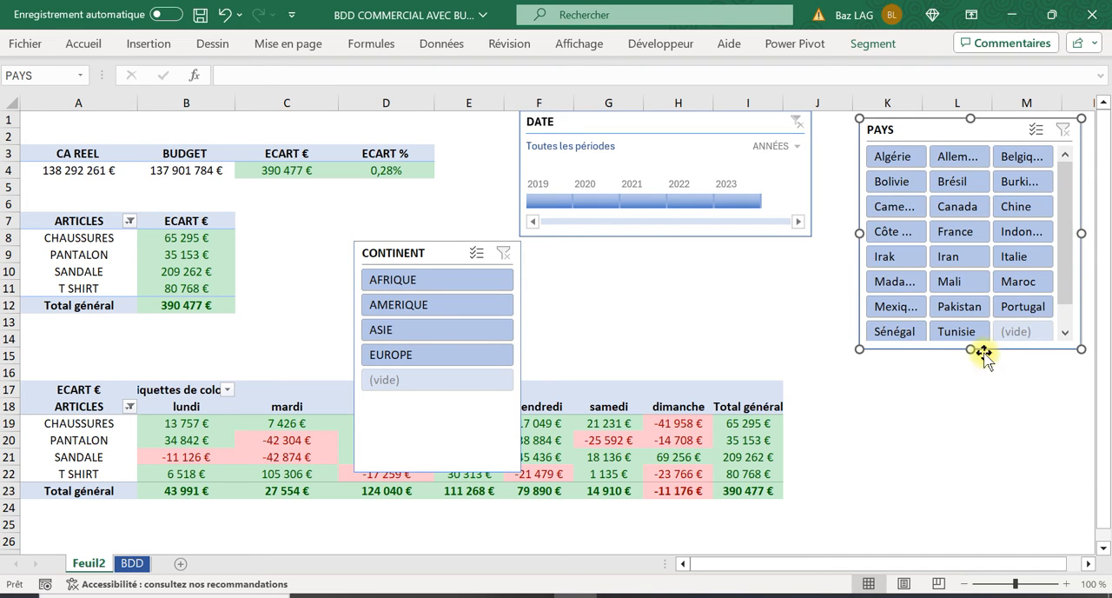
drag(962, 353, 970, 478)
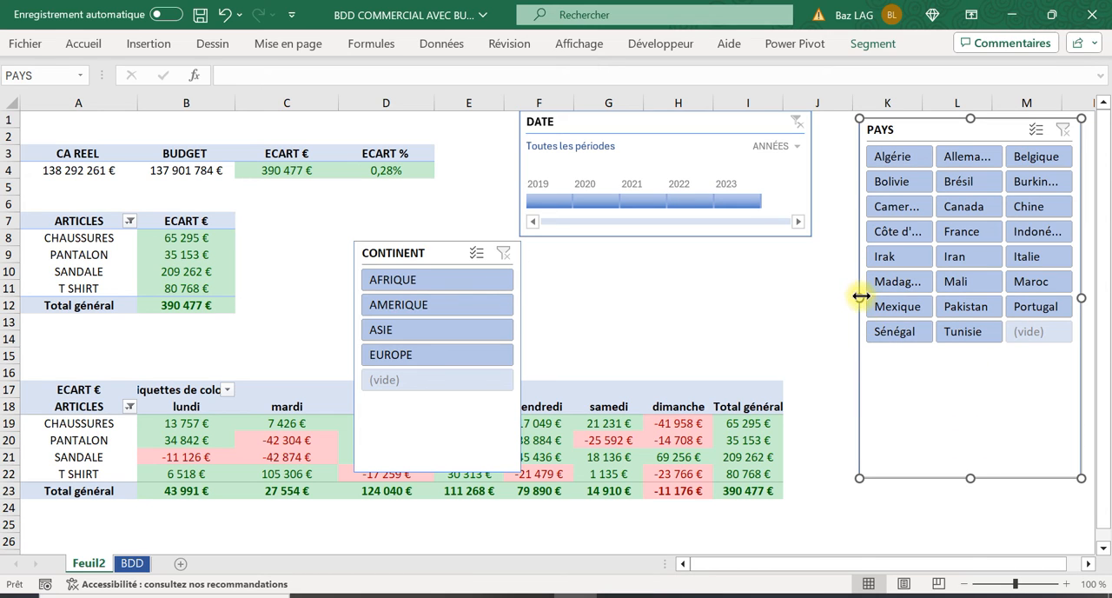
drag(861, 296, 822, 290)
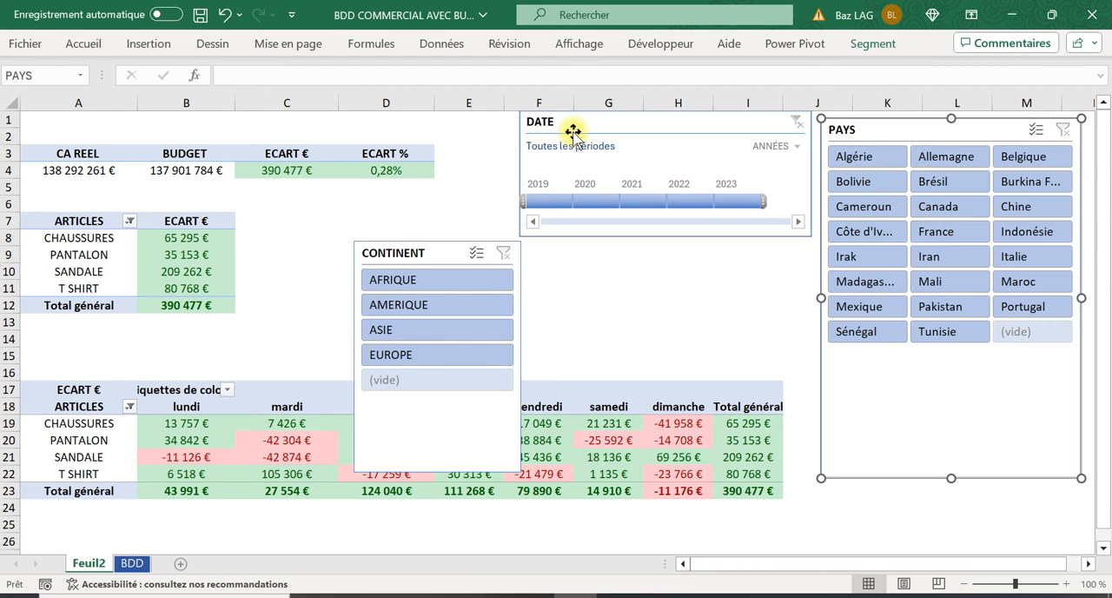
drag(572, 122, 471, 122)
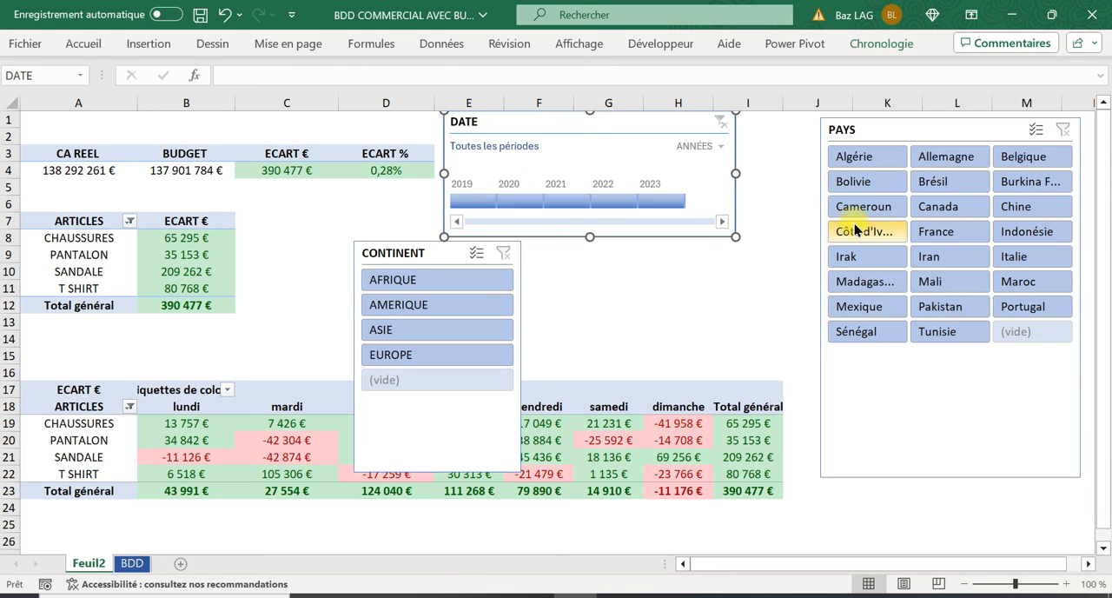
click(825, 187)
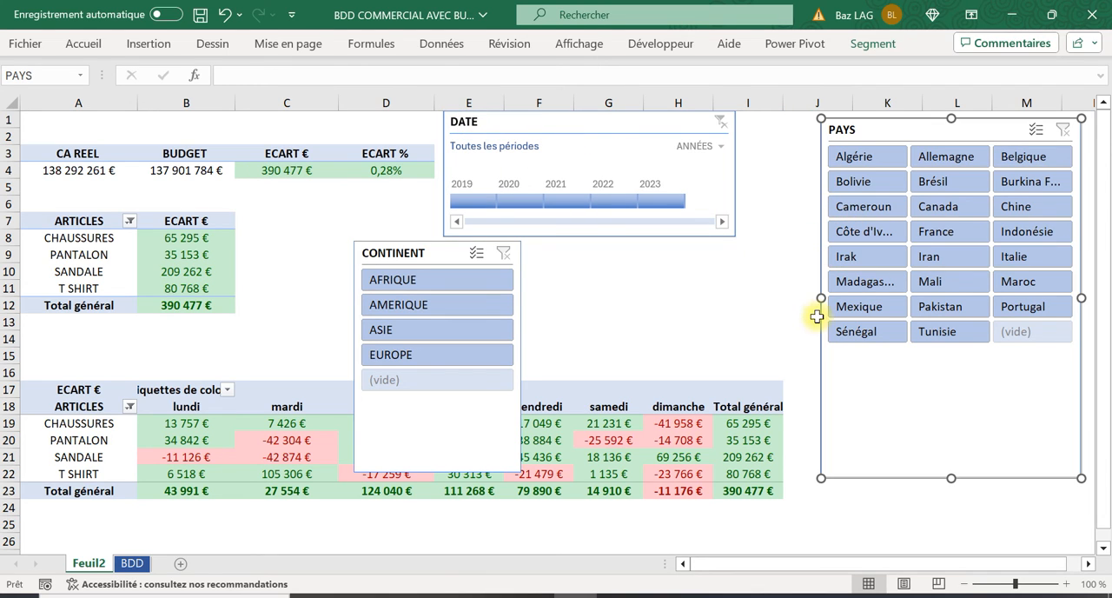
drag(816, 297, 794, 297)
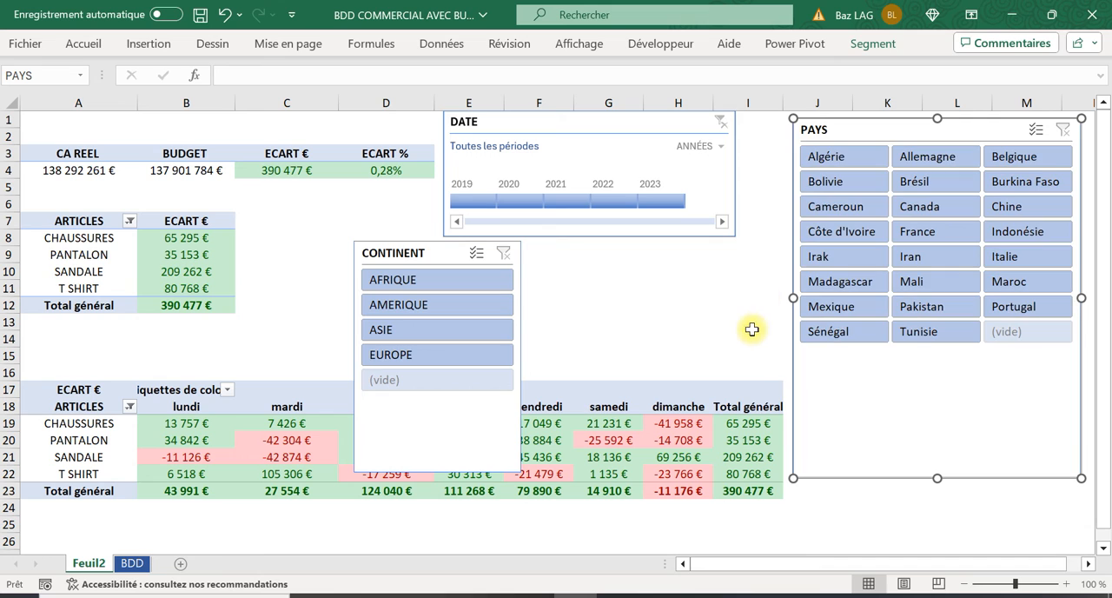
Arrange the CONTINENT slicer's buttons in 2 columns
click(397, 255)
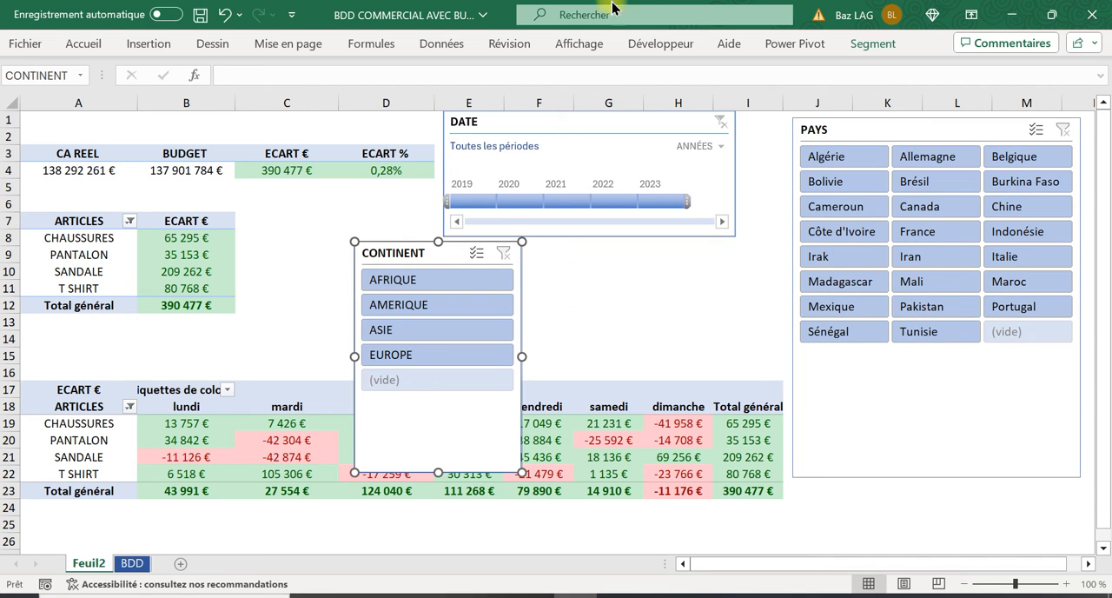
click(872, 43)
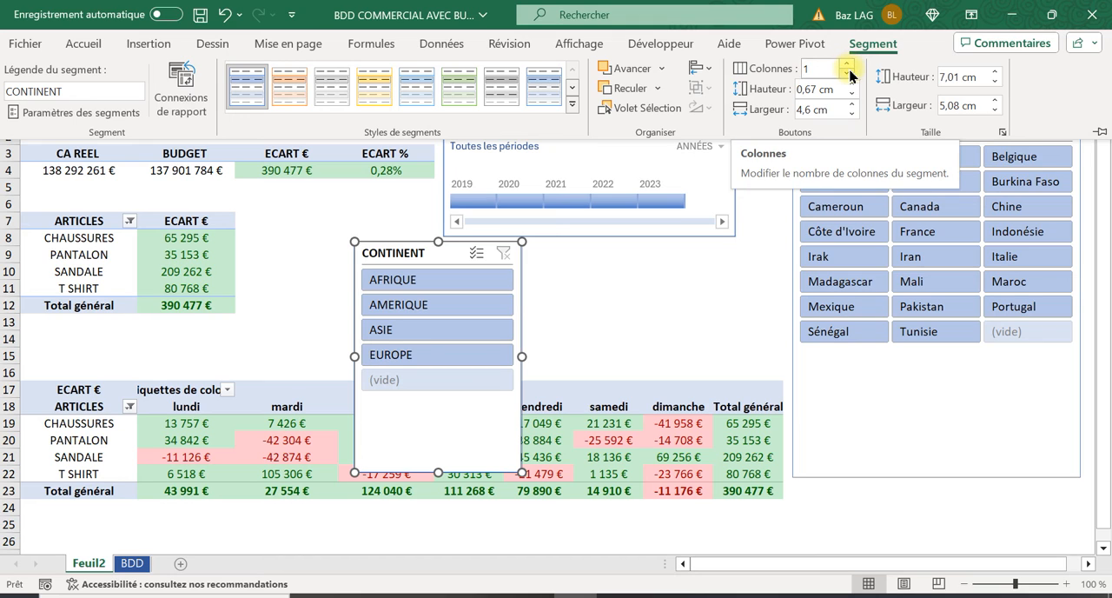
click(849, 63)
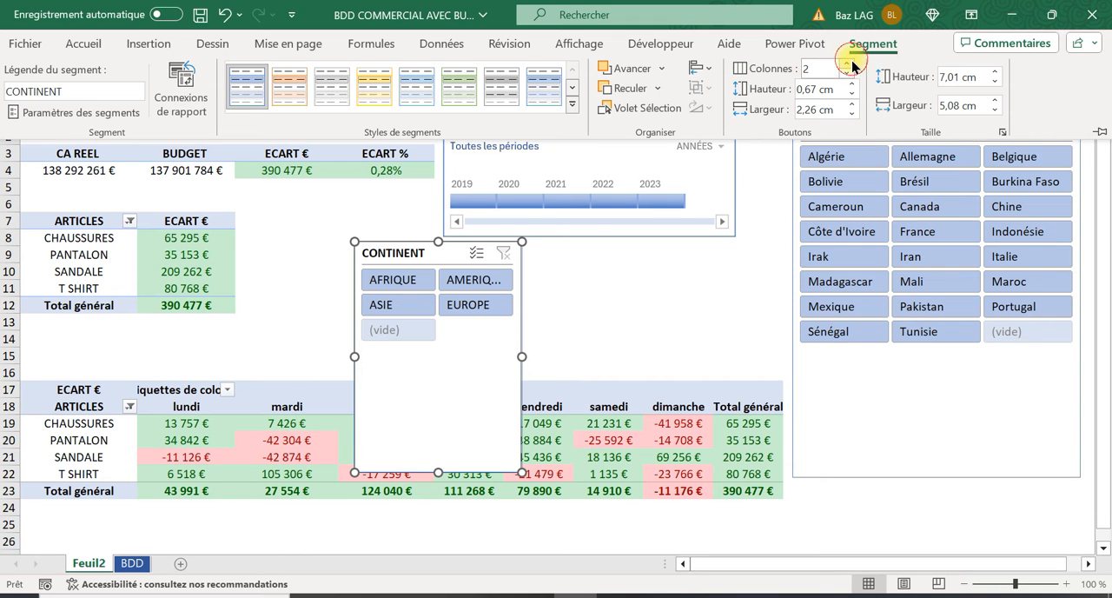
Shorten the CONTINENT slicer, place it directly below the DATE timeline, widen it to the timeline's width, and select cell C10
click(438, 472)
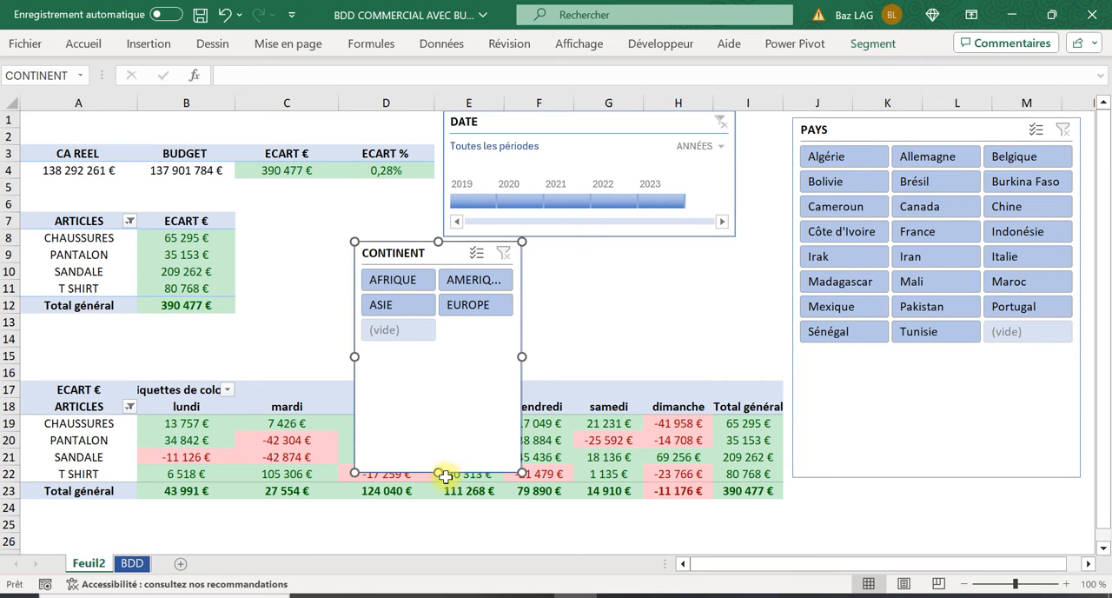
drag(438, 472, 434, 354)
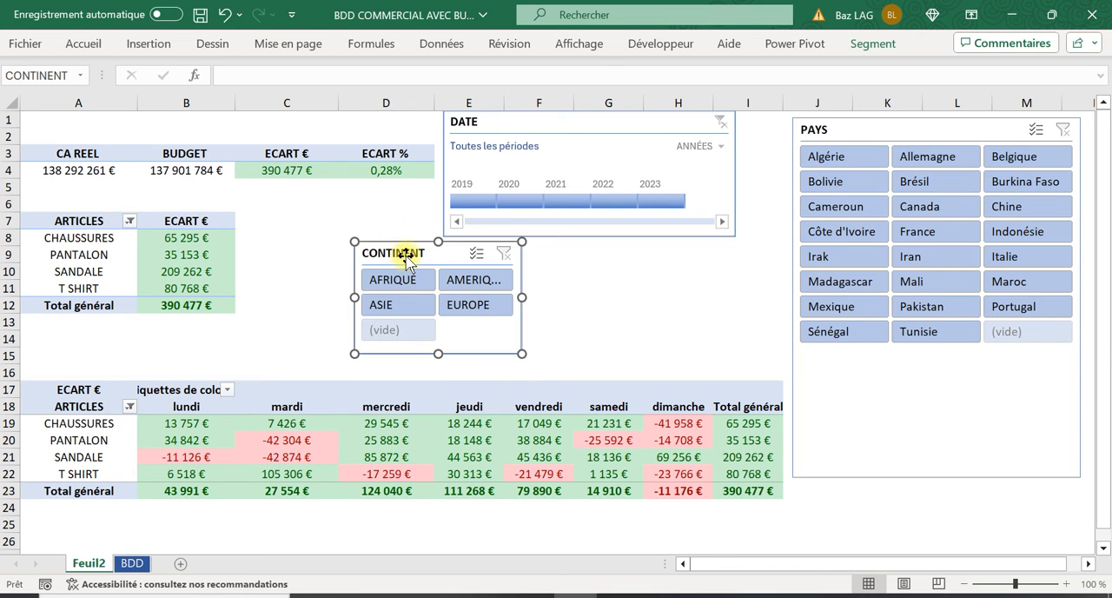
drag(406, 259, 496, 260)
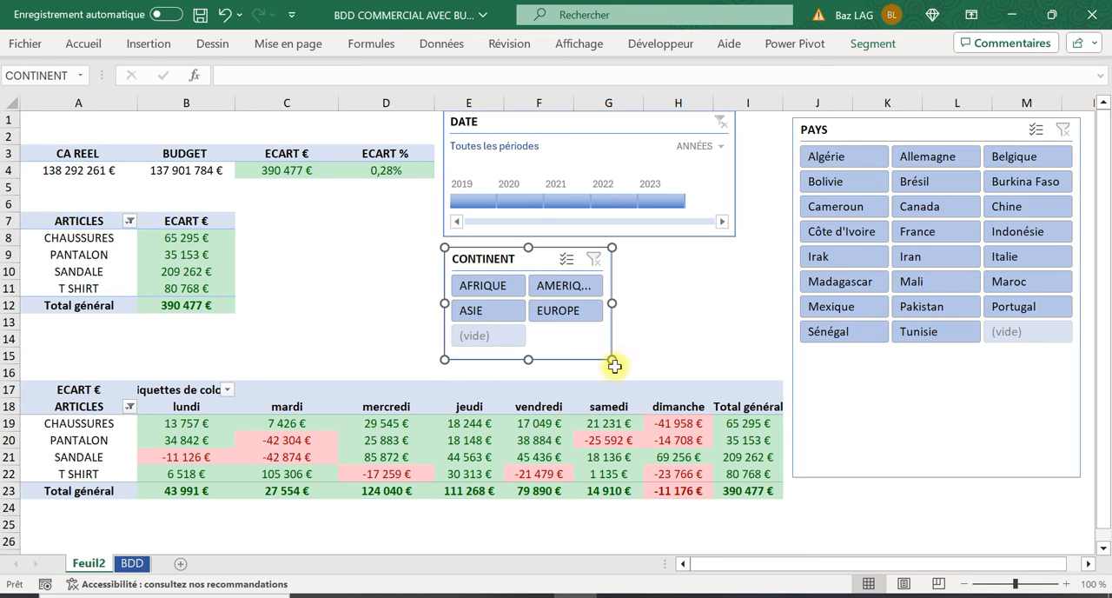
drag(613, 363, 734, 368)
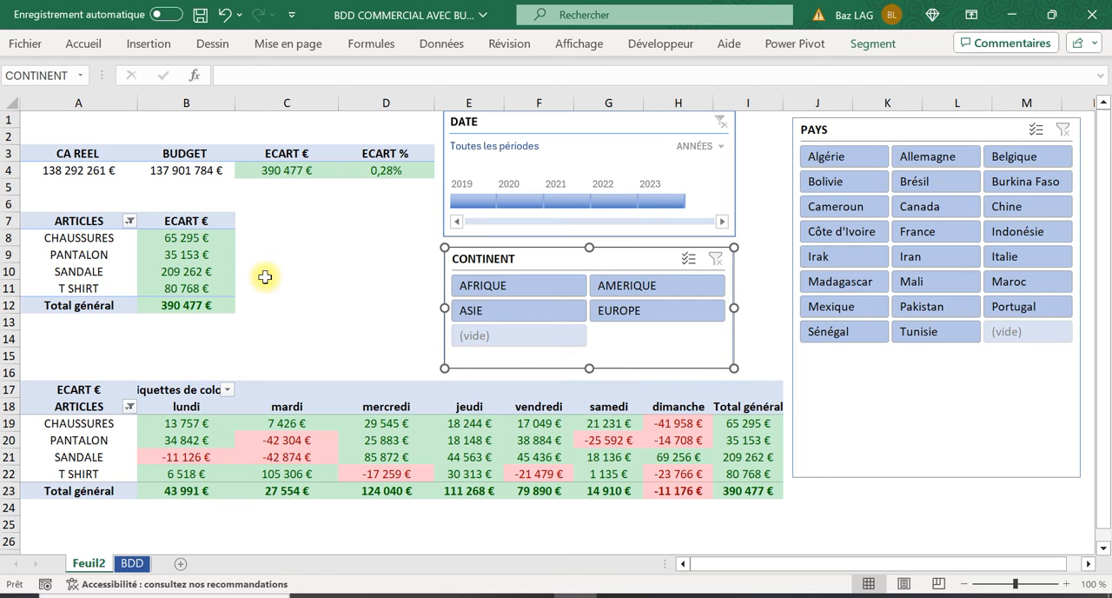
click(329, 271)
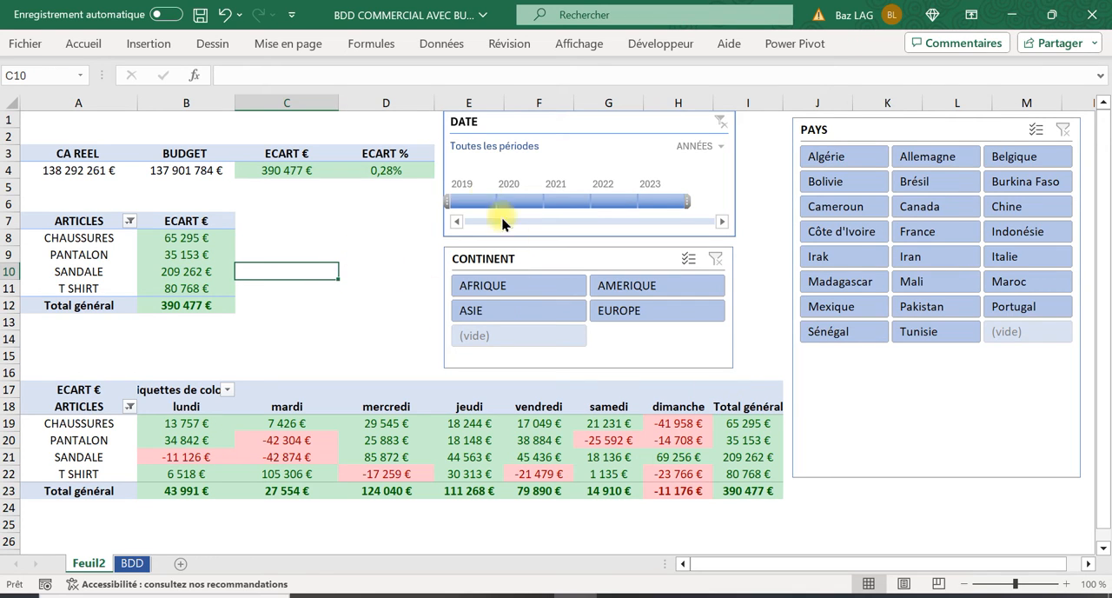
Try the DATE timeline by filtering on 2019, and clear the filter
click(472, 200)
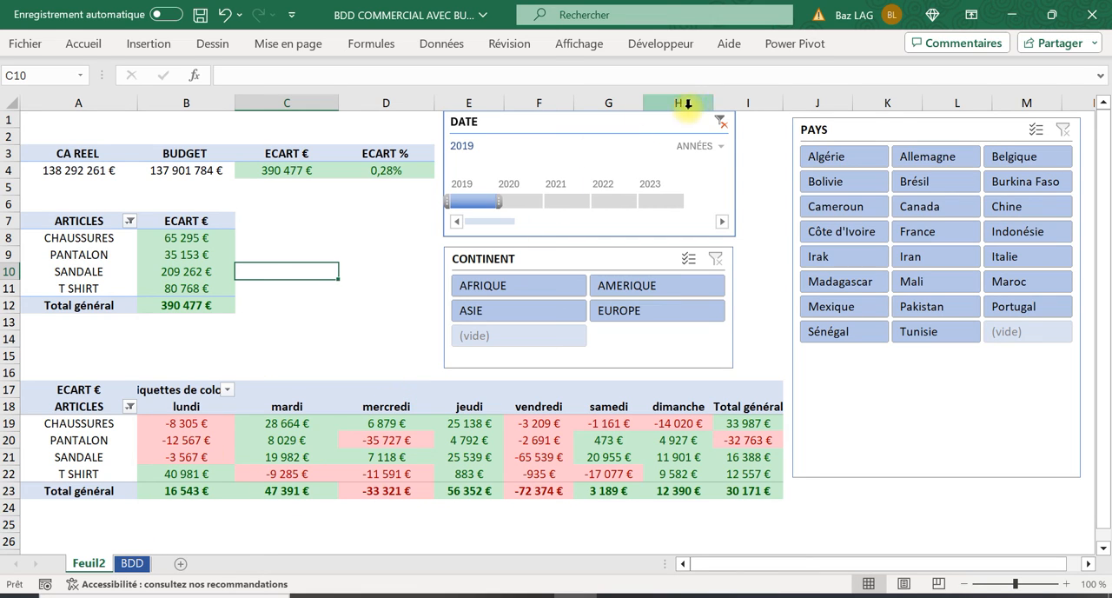
click(720, 124)
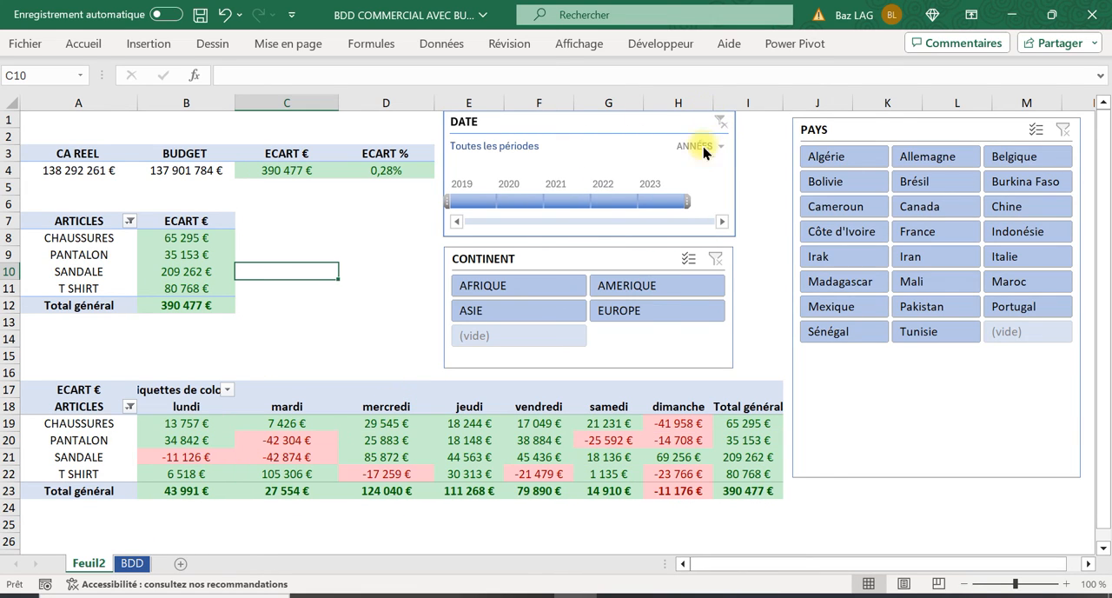
Nudge the CONTINENT slicer slightly away from the DATE timeline and select the PAYS slicer
click(578, 124)
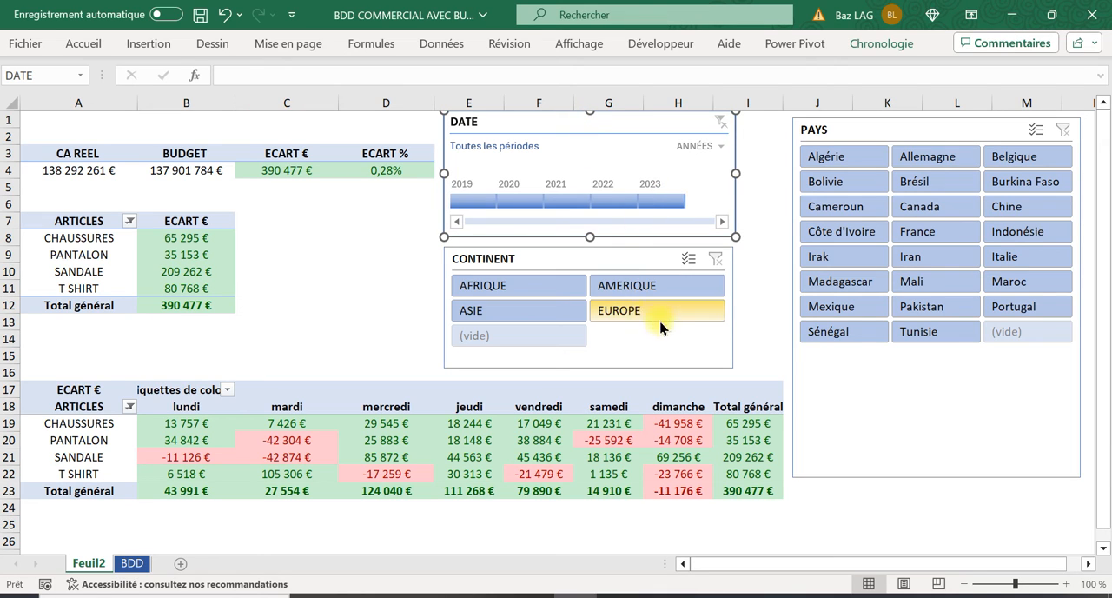
click(913, 137)
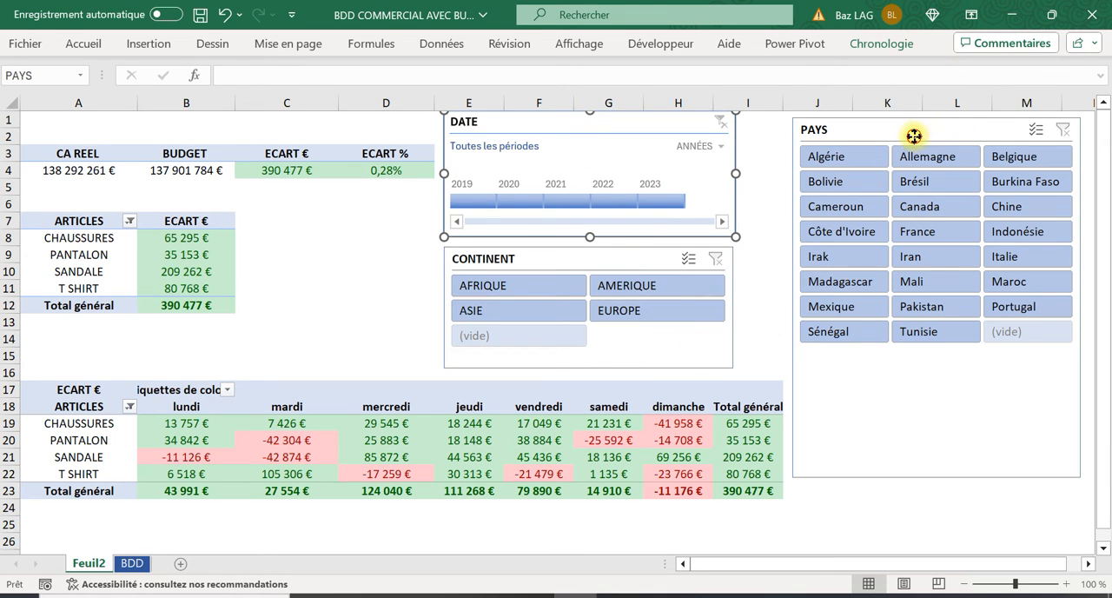
click(620, 258)
click(604, 122)
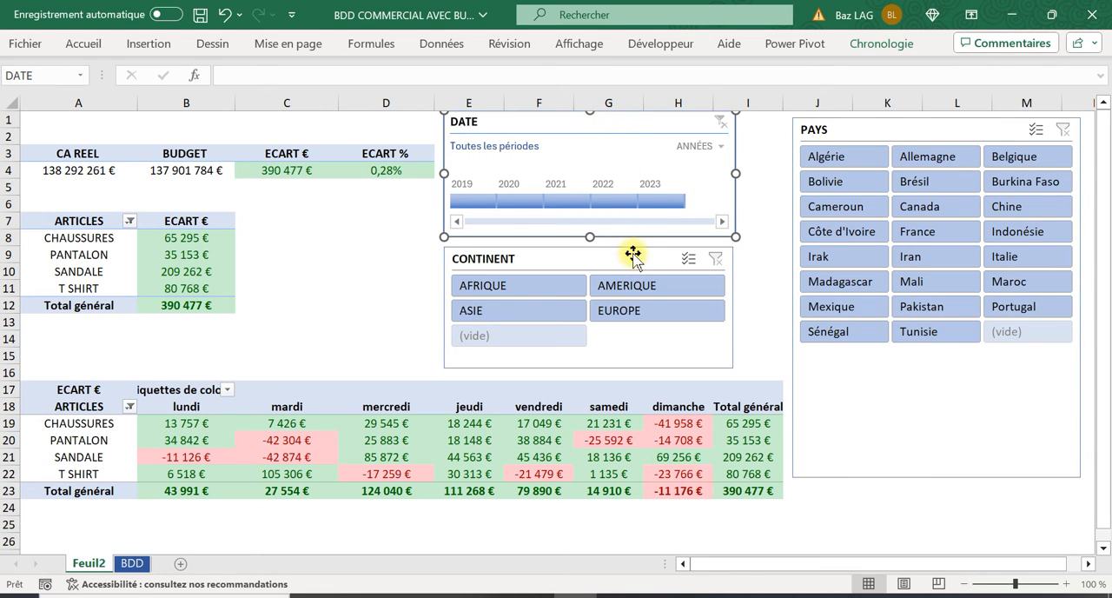
drag(632, 253, 635, 256)
click(945, 122)
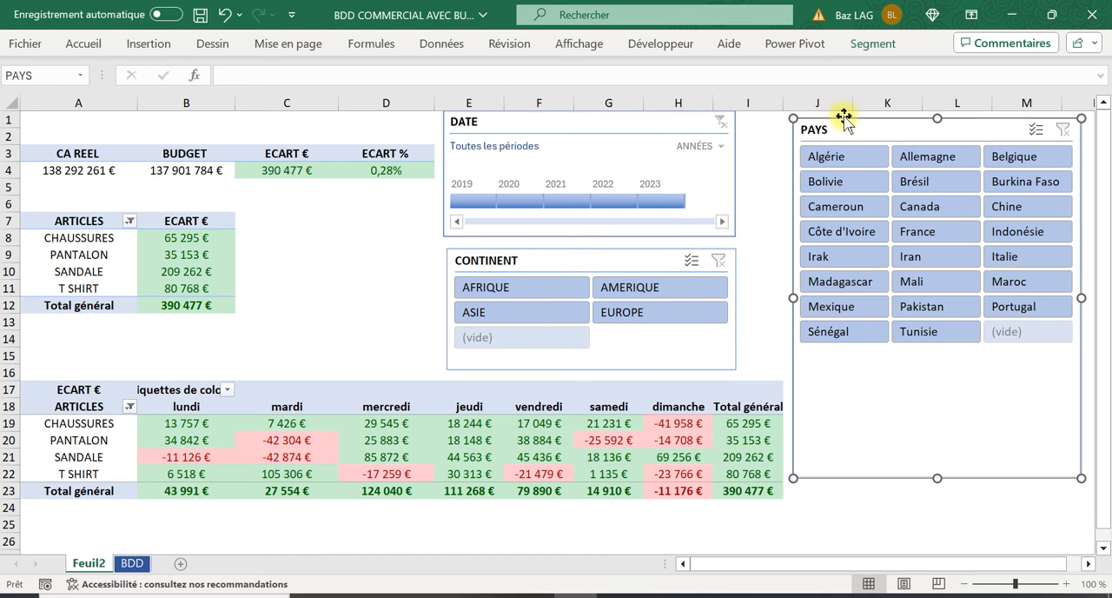
Connect the DATE timeline to Tableau croisé dynamique1 and Tableau croisé dynamique2 as well, through its report connections
right_click(587, 121)
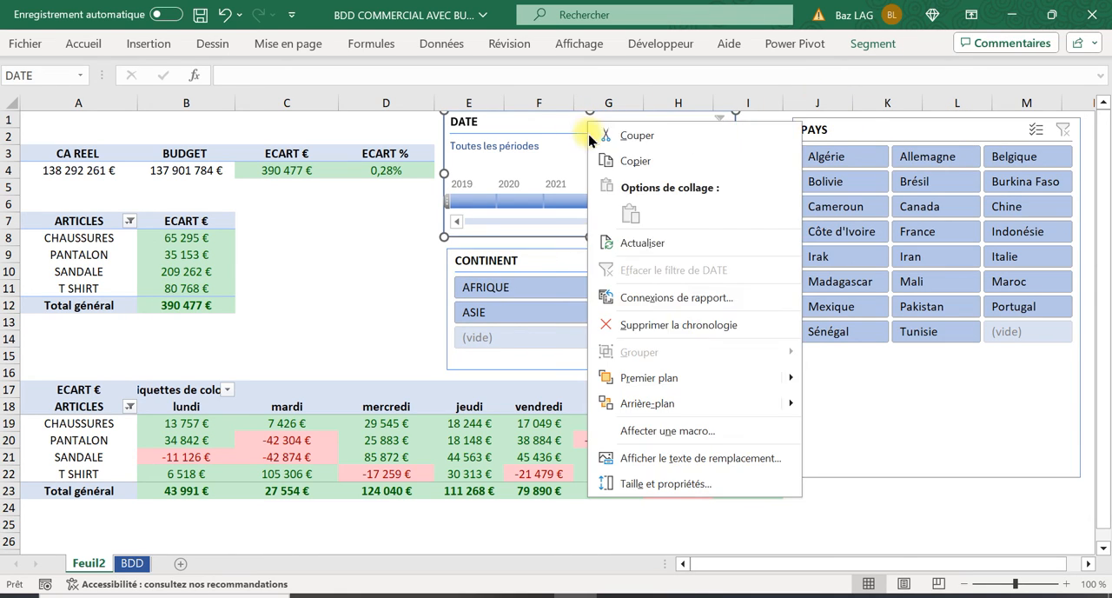
click(676, 298)
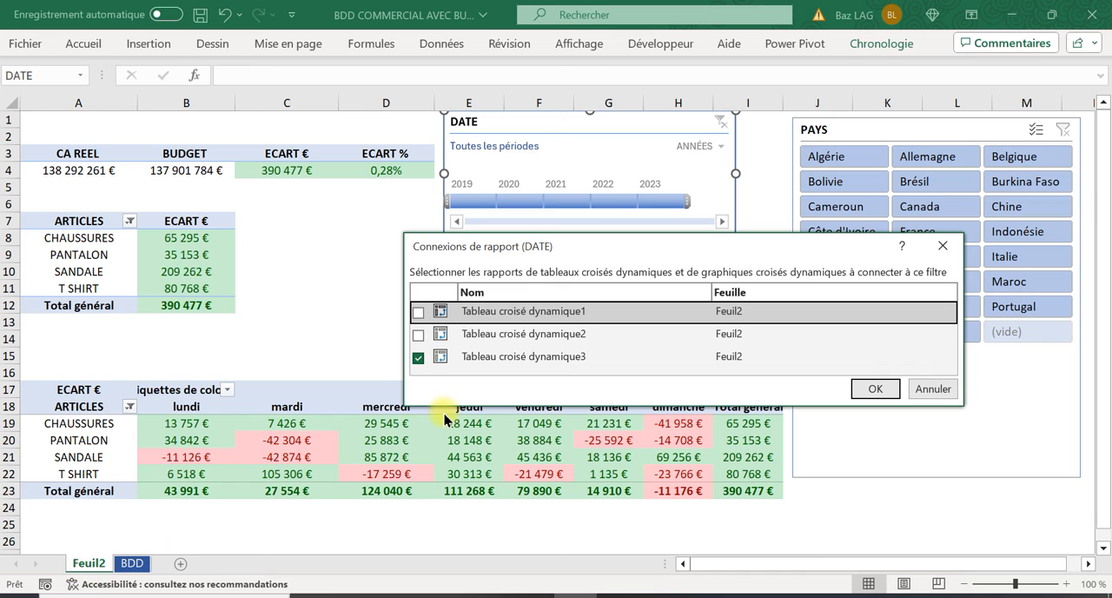
click(418, 336)
click(418, 311)
click(875, 388)
Connect the CONTINENT slicer to Tableau croisé dynamique1 and Tableau croisé dynamique2 as well, through its report connections
click(535, 263)
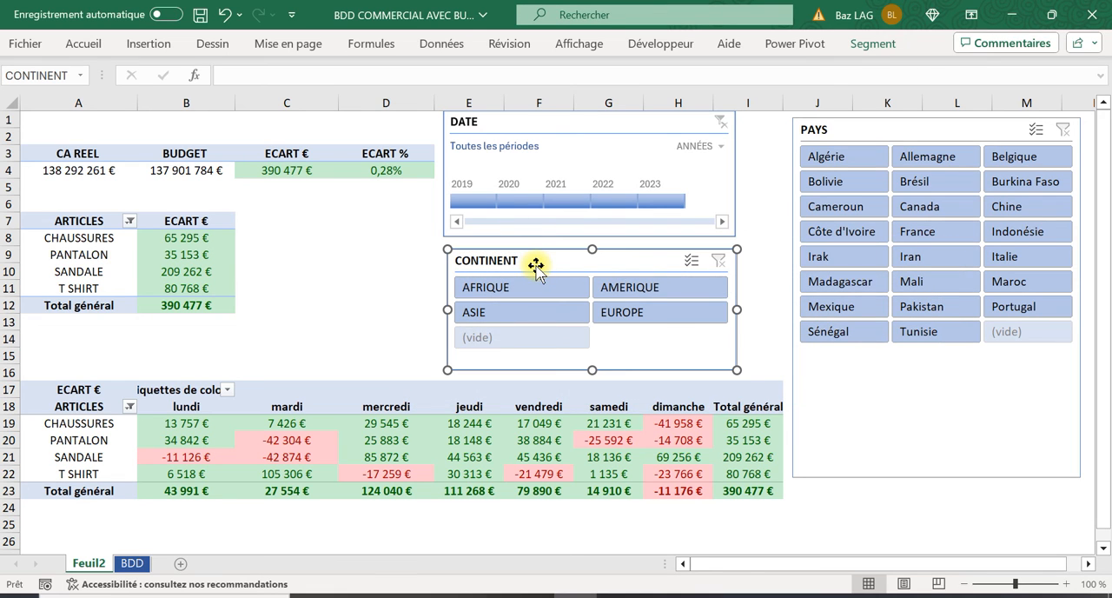
right_click(537, 265)
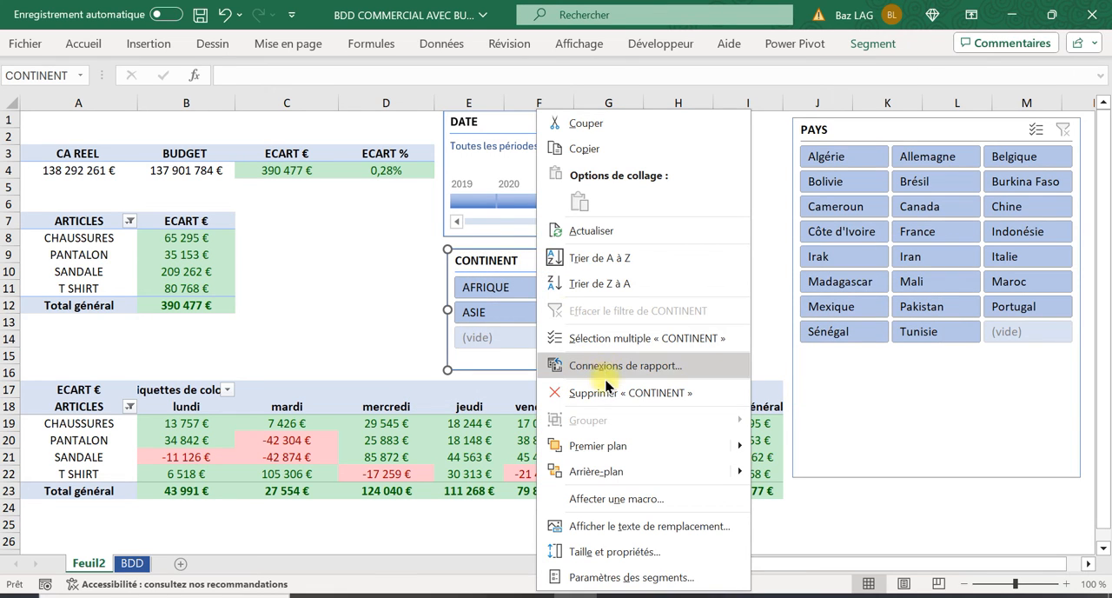
click(599, 366)
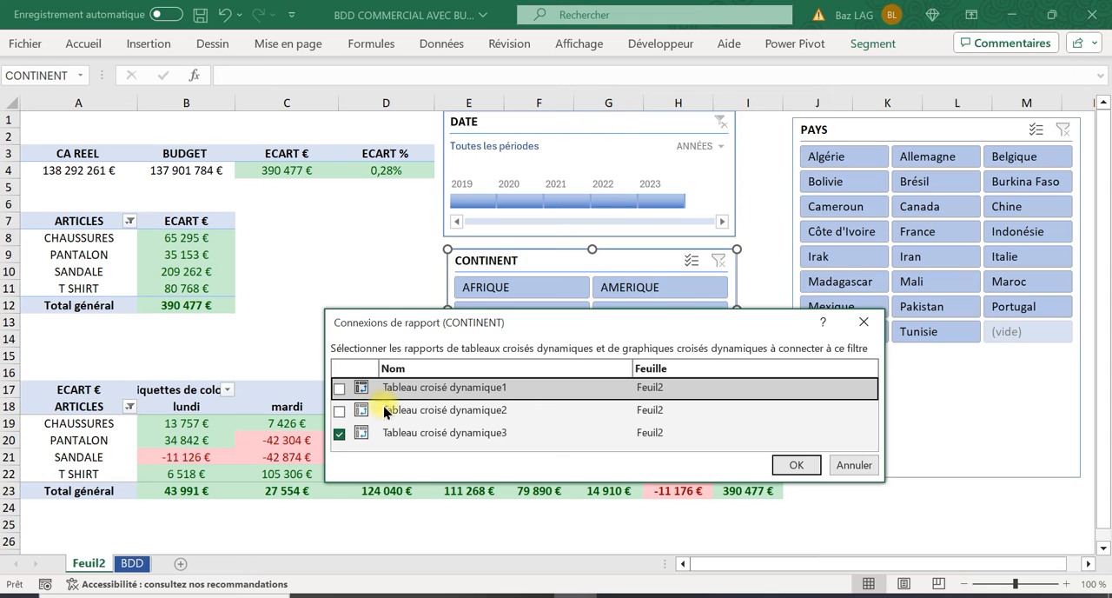
click(340, 388)
click(339, 411)
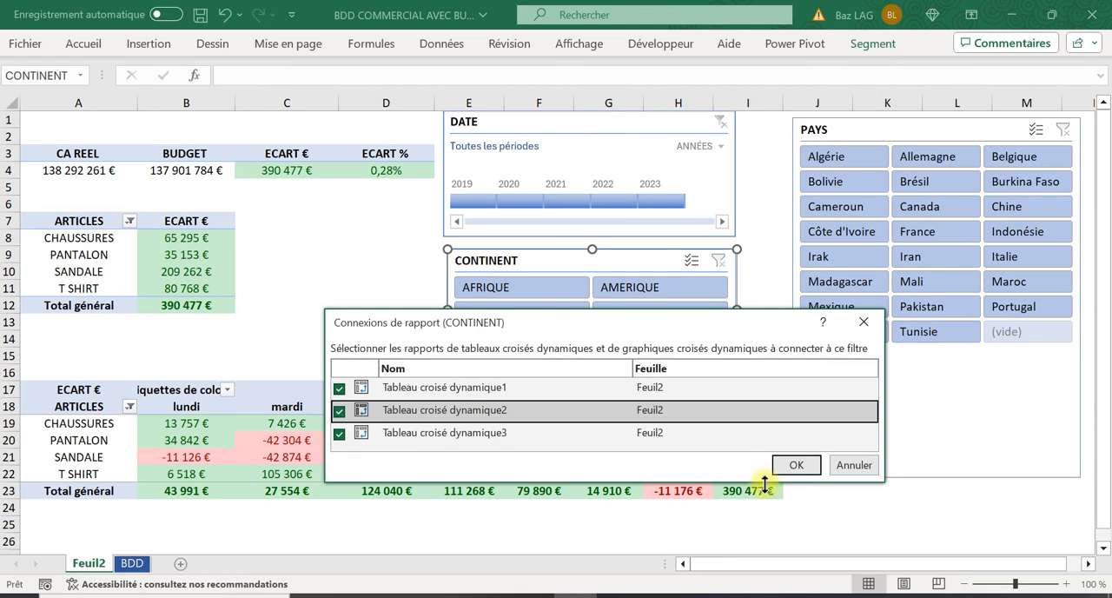
click(796, 465)
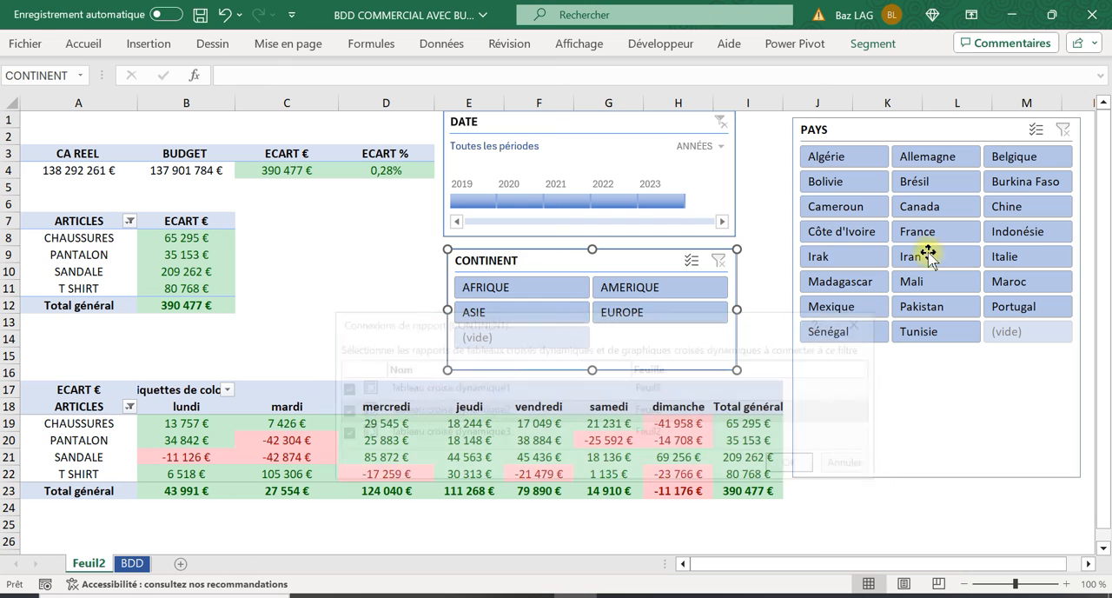
Connect the PAYS slicer to Tableau croisé dynamique1 and Tableau croisé dynamique2 as well, through its report connections
click(921, 125)
right_click(921, 124)
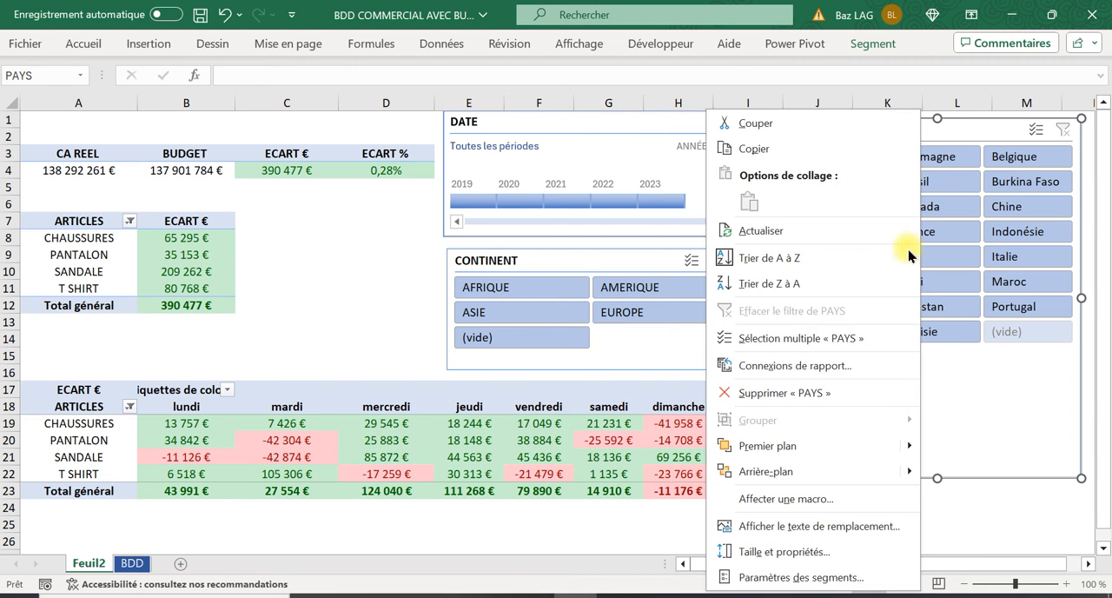
click(787, 366)
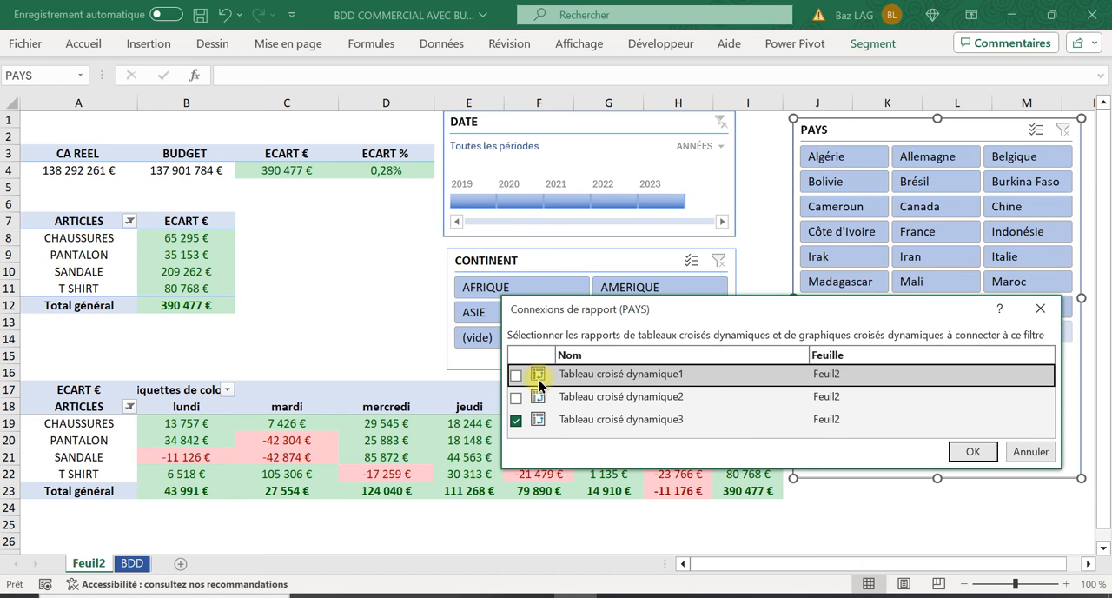
click(516, 375)
click(517, 397)
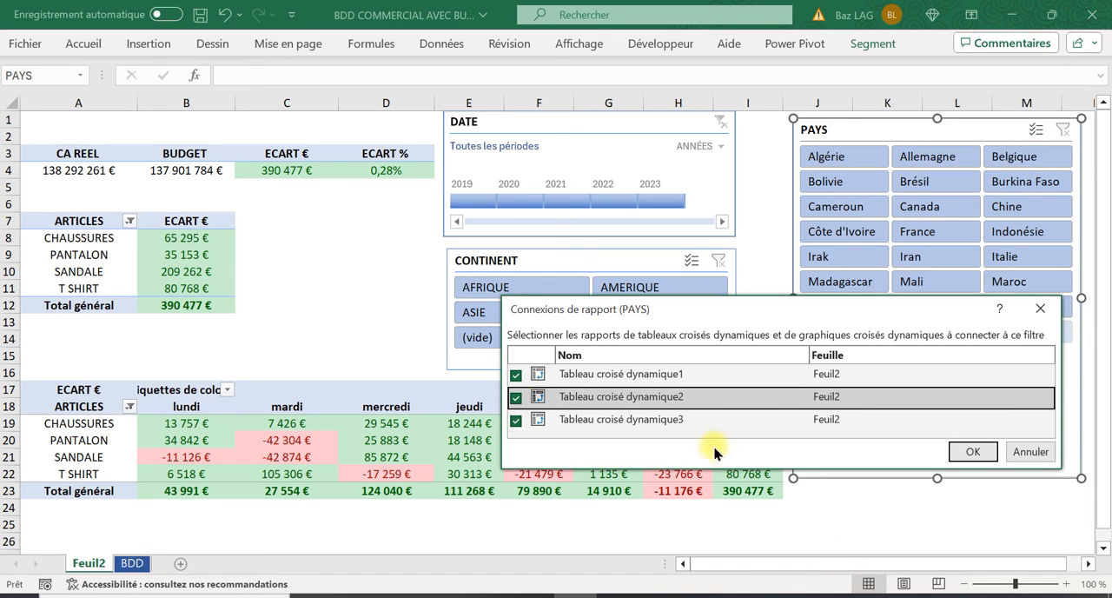
click(975, 451)
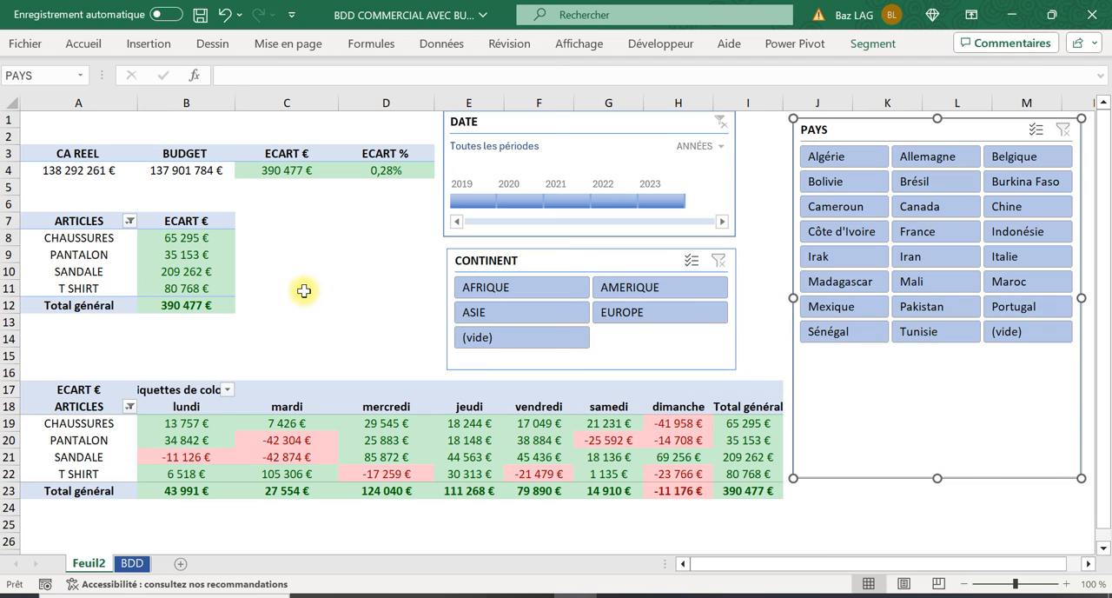
Filter the connected pivot tables on 2019 with the DATE timeline, check the PANTALON row by day, and clear the filter
click(480, 203)
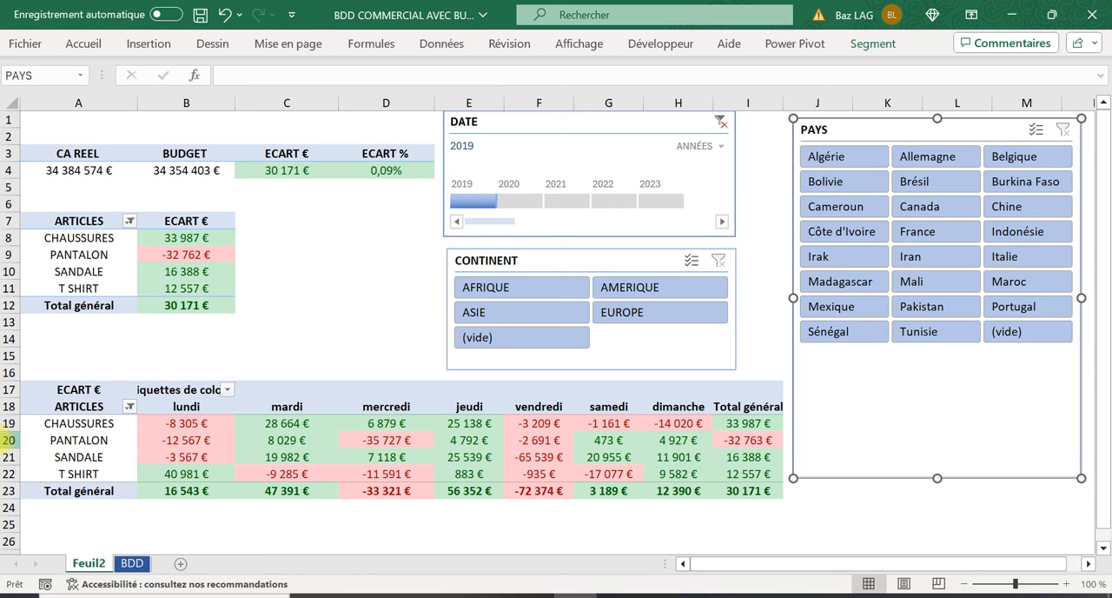
click(9, 440)
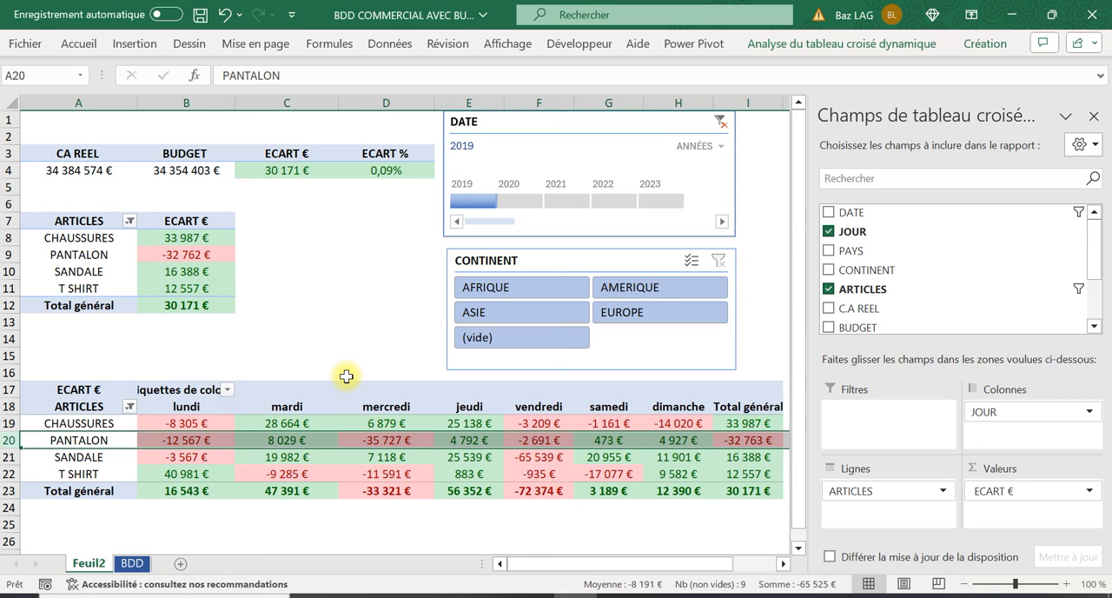
click(1093, 116)
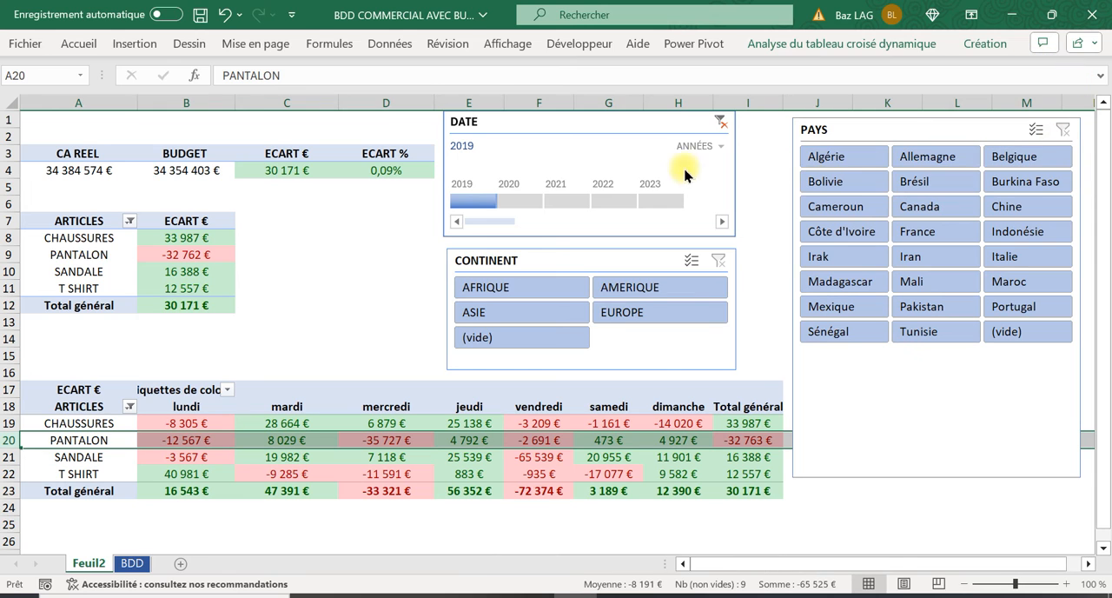
click(720, 122)
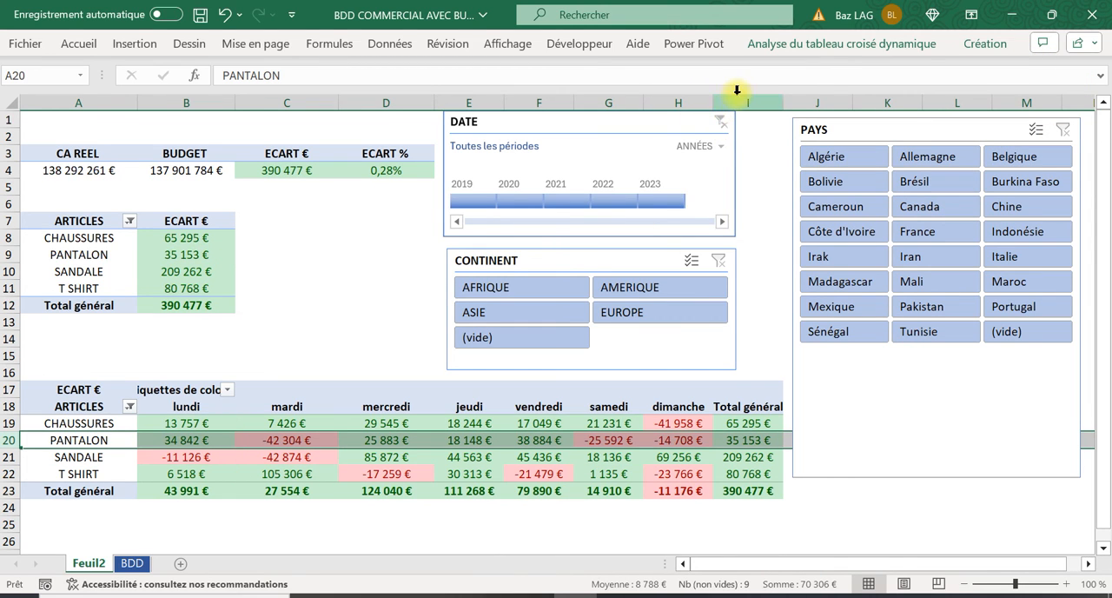
Filter the pivot tables on EUROPE and 2021, and select the PANTALON and SANDALE variances in B9:B10
click(612, 318)
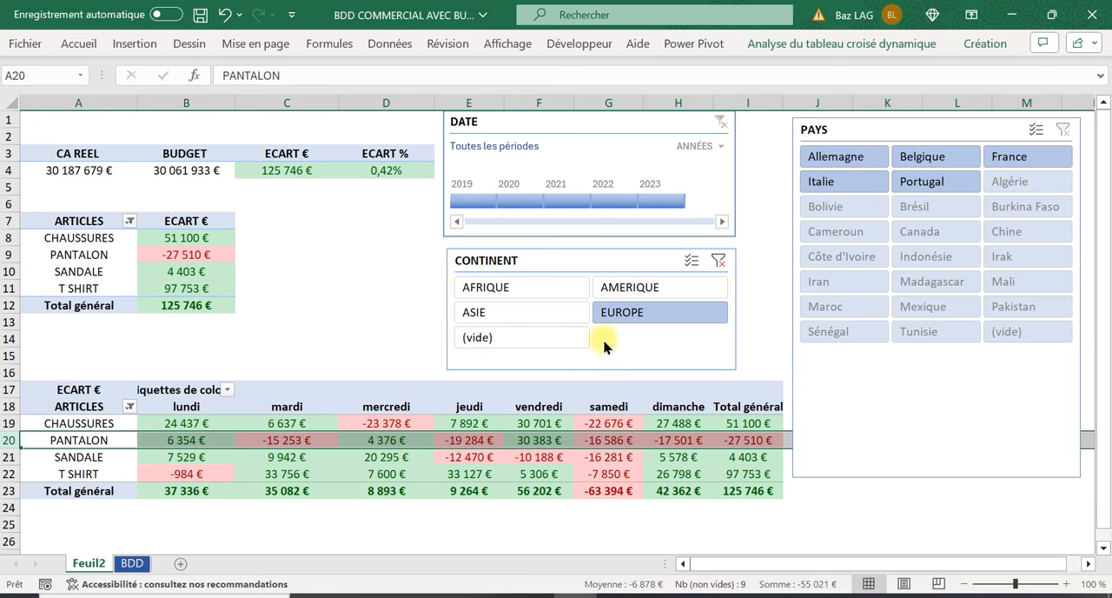
click(561, 201)
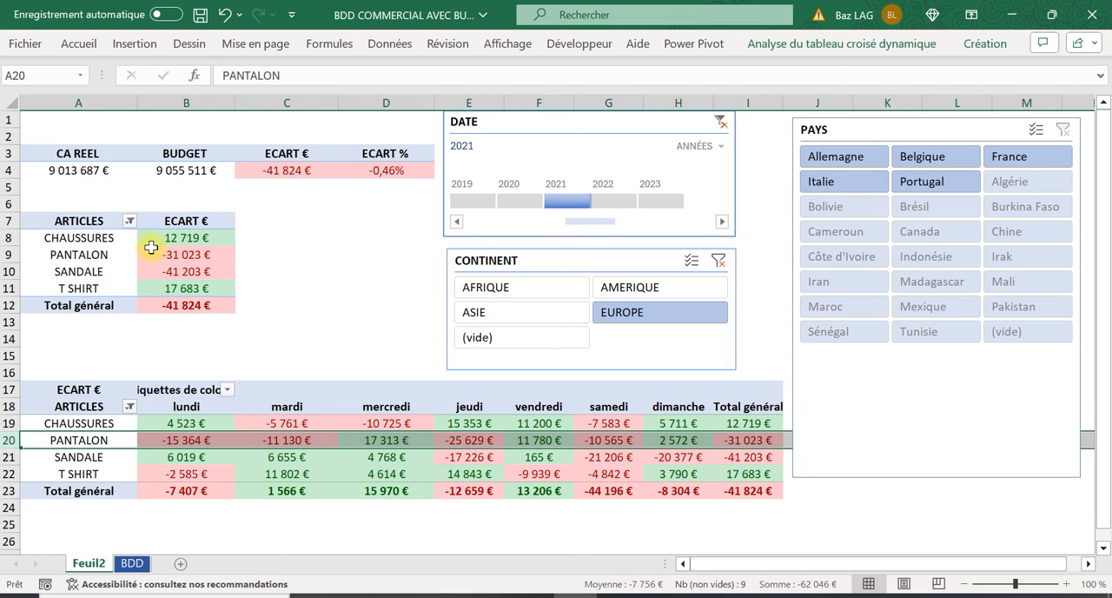
drag(165, 252, 166, 269)
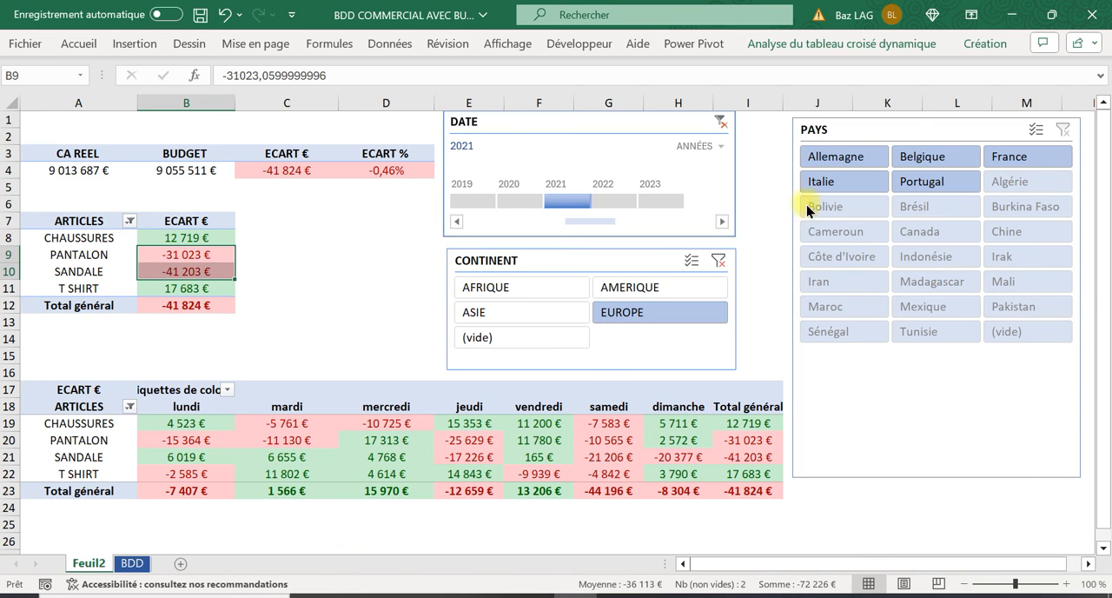
Filter the PAYS slicer on Allemagne, Belgique, France, Italie and Portugal, one country at a time
click(866, 162)
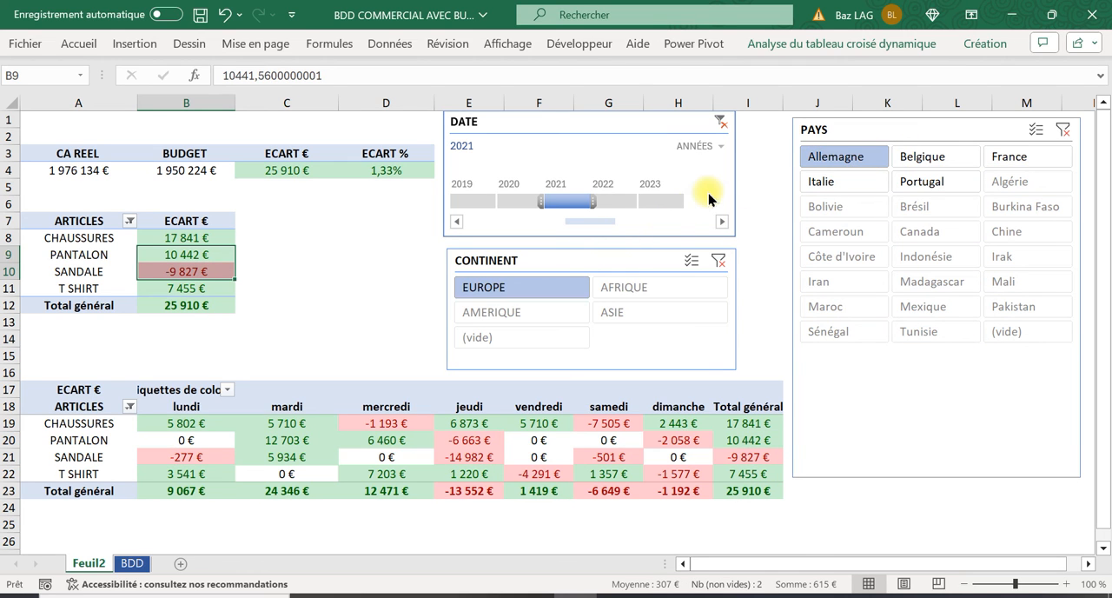
click(913, 167)
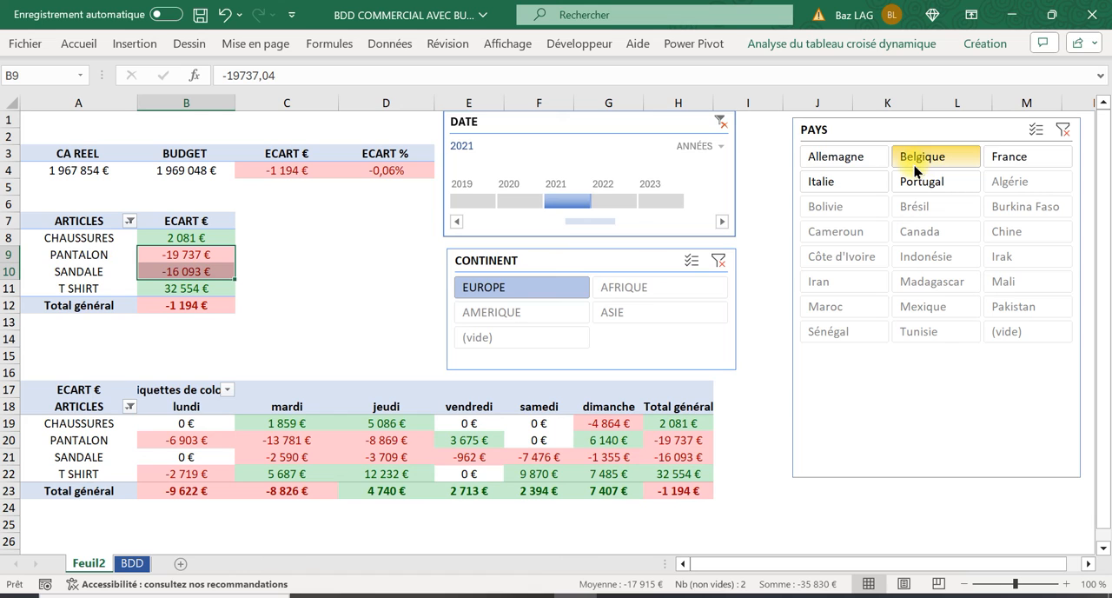
click(1006, 157)
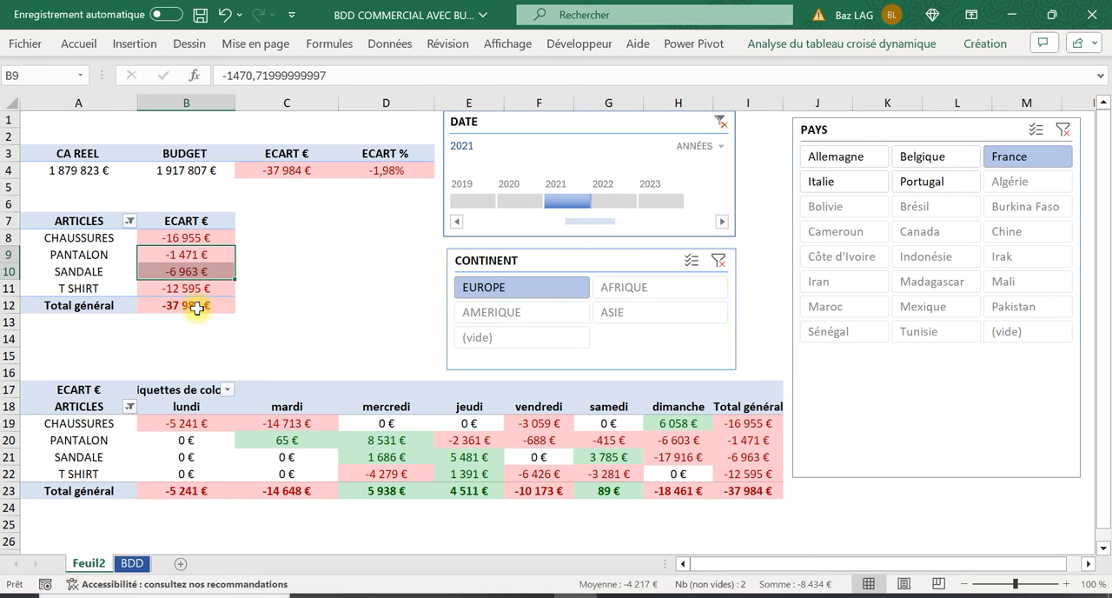
click(857, 183)
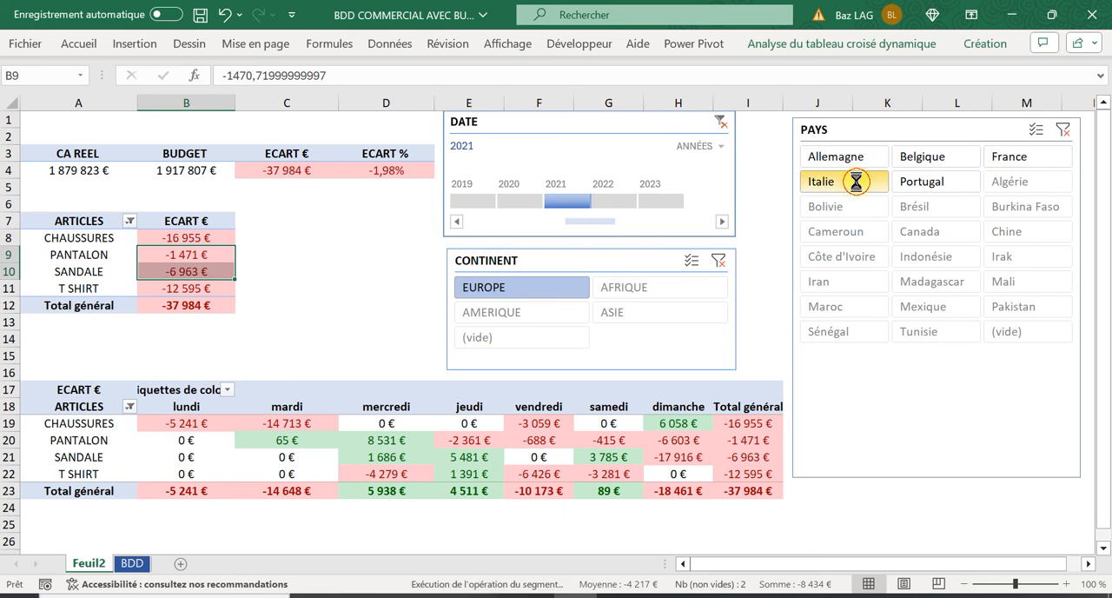
click(925, 193)
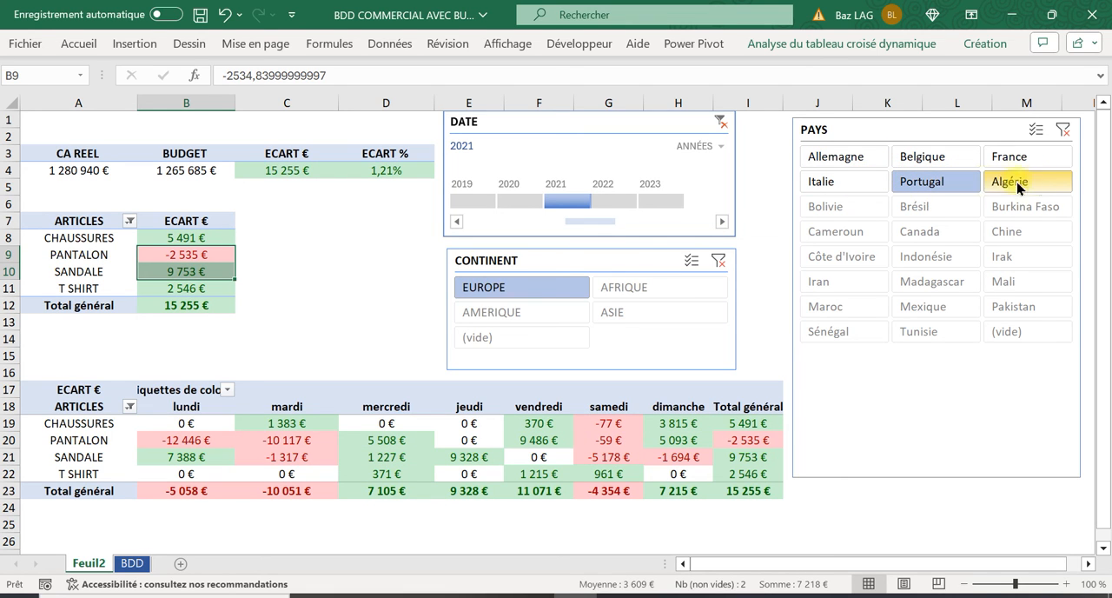
Clear the filters of the PAYS slicer, the DATE timeline and the CONTINENT slicer
click(1064, 130)
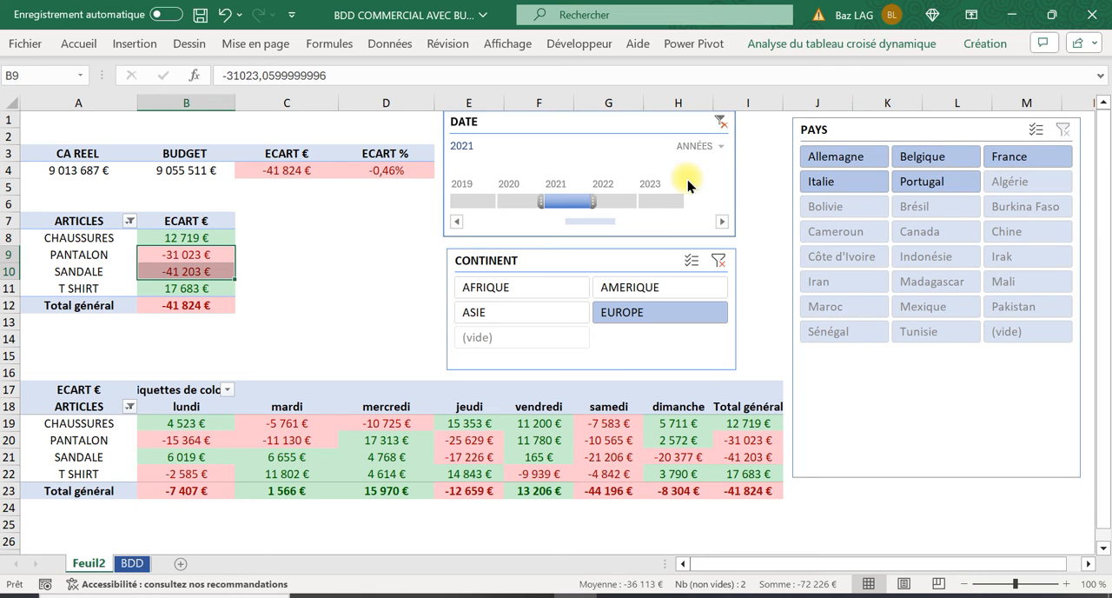
click(722, 122)
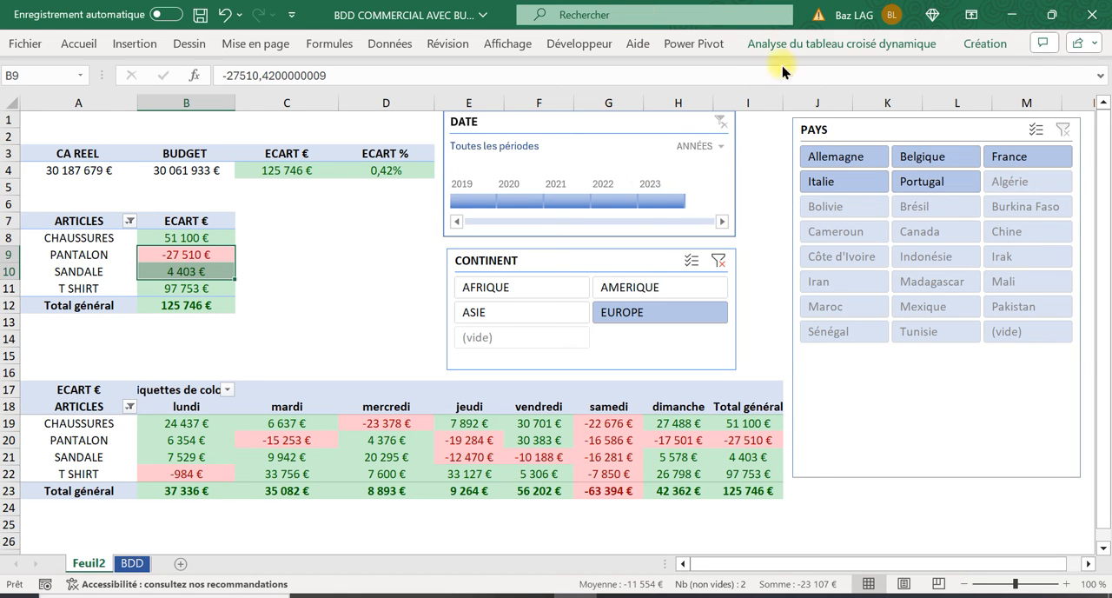
click(367, 307)
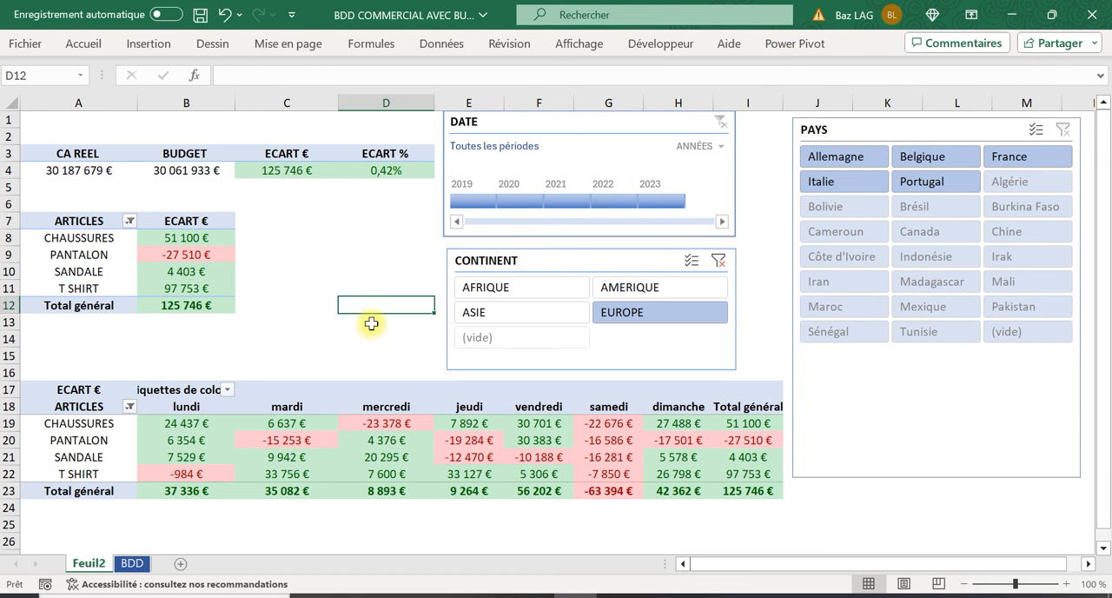
click(720, 261)
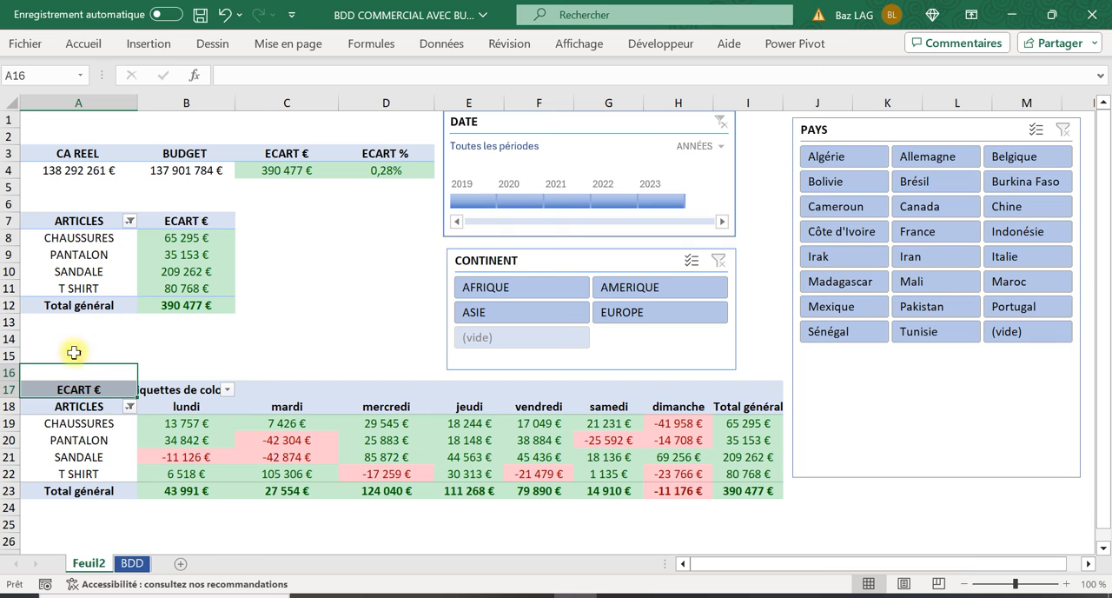
Copy the pivot table of variances by article and day in A17:I23 and paste it at cell A26
click(53, 219)
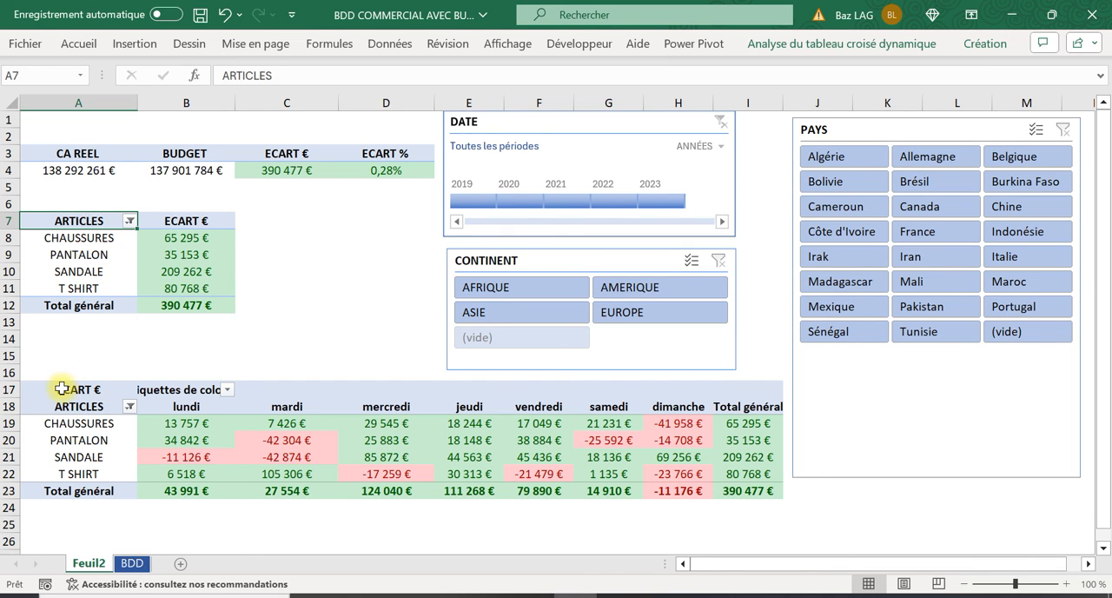
drag(61, 389, 749, 491)
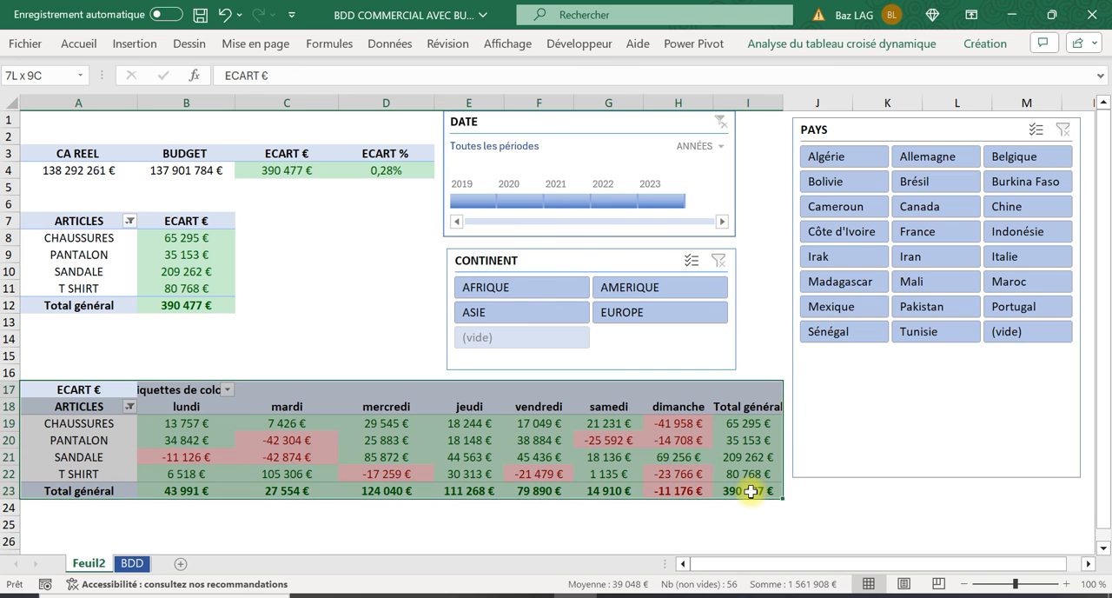
key(ctrl+c)
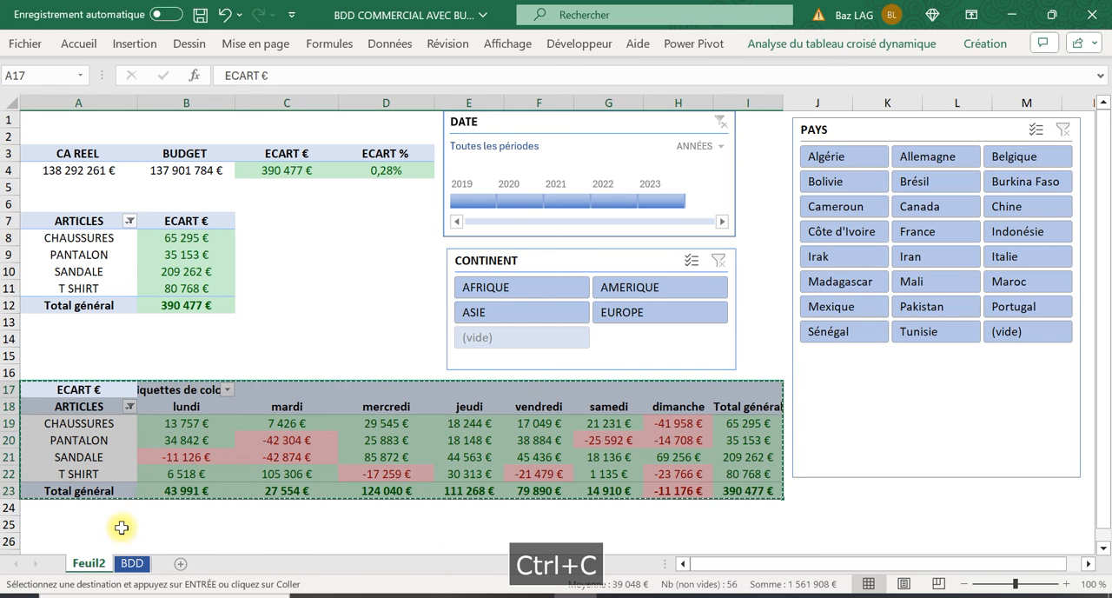
click(63, 533)
key(ctrl+v)
scroll(174, 526, down, 3)
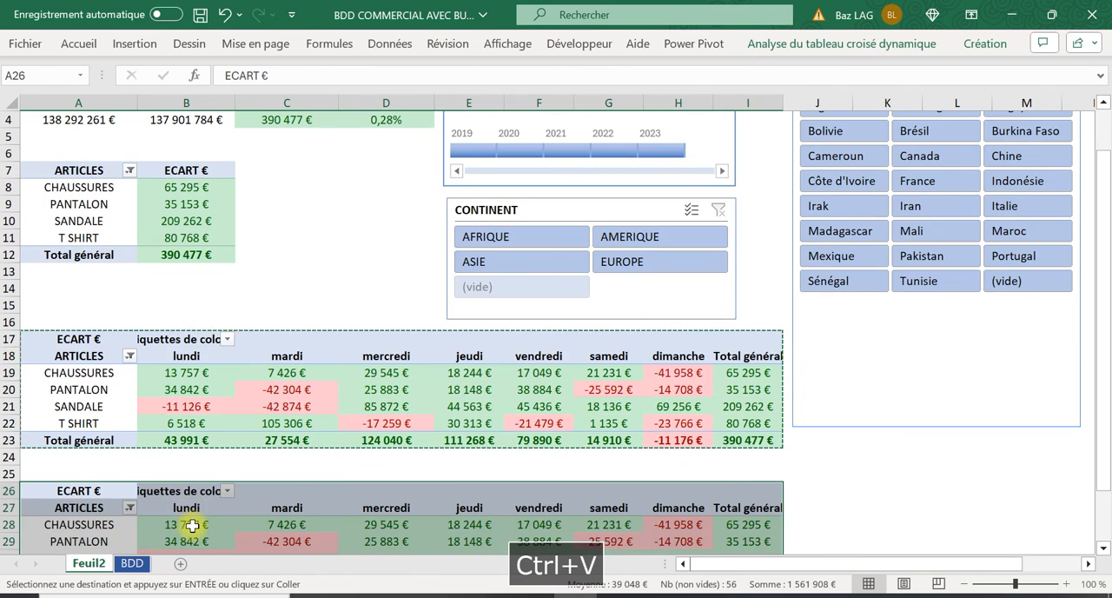
Display the field list for the pasted pivot table that starts at A26
click(84, 456)
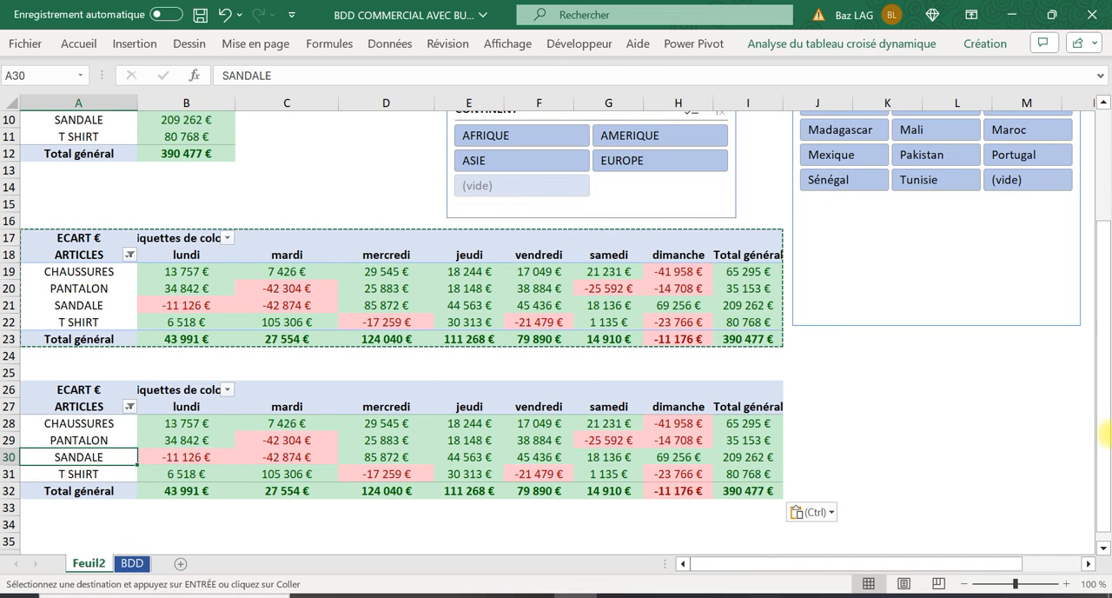
click(589, 422)
click(830, 43)
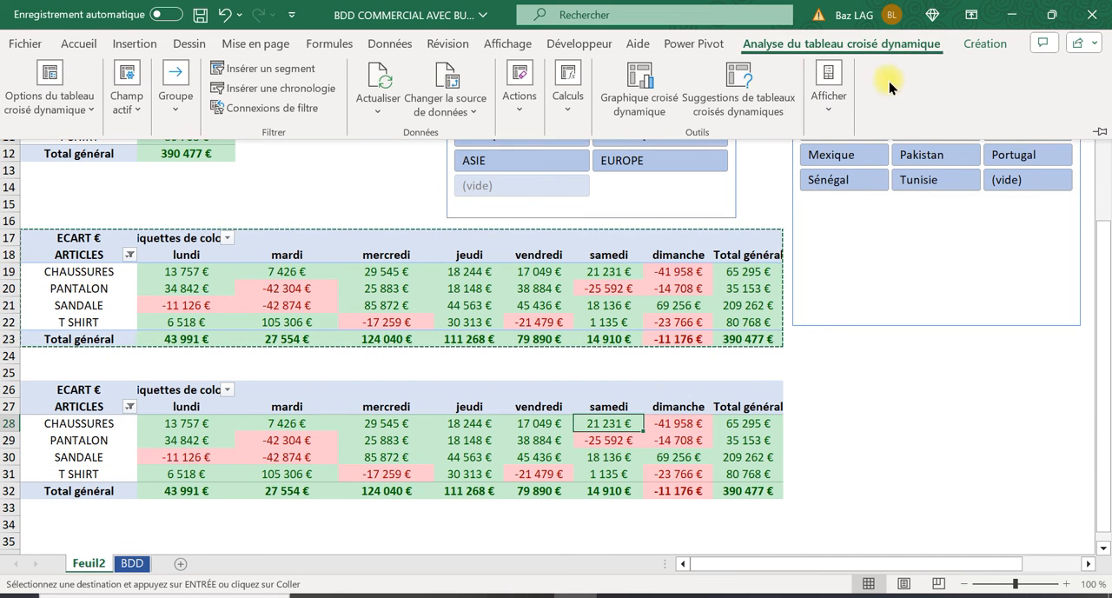
click(830, 104)
click(830, 174)
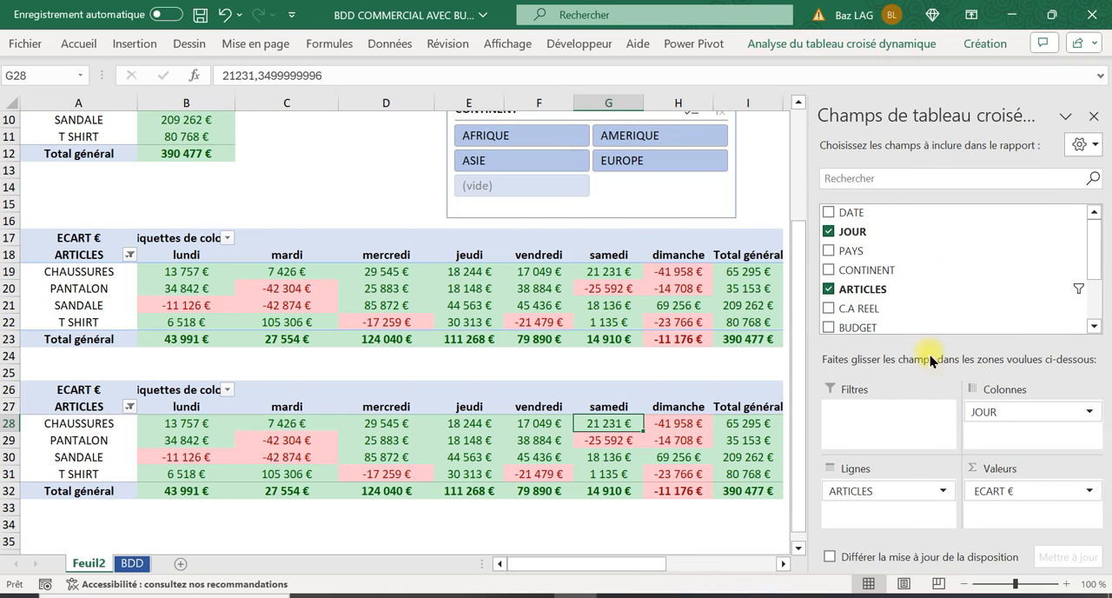
Remove JOUR from the pasted pivot table, place ARTICLES in its columns and PAYS in its rows, and select cell H28
drag(1048, 414, 1017, 255)
drag(851, 271, 1030, 427)
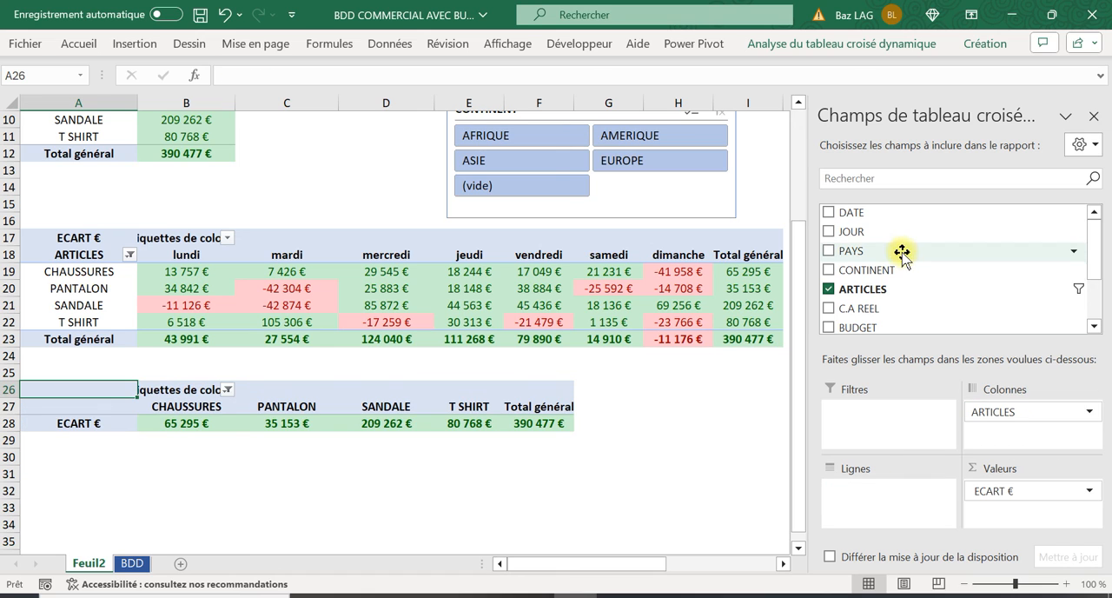
drag(854, 254, 884, 515)
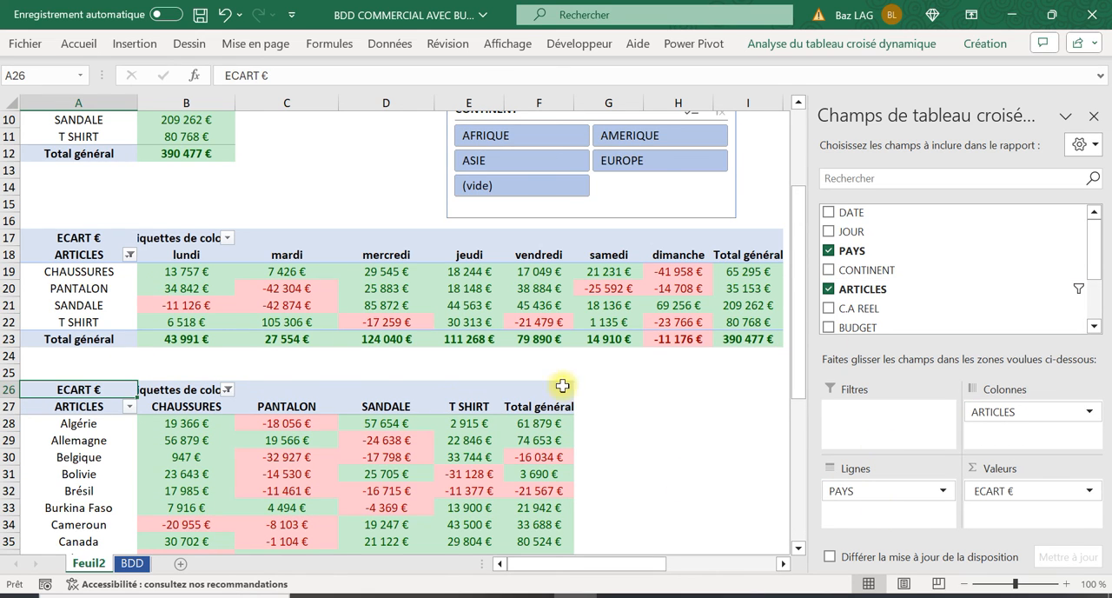
click(674, 424)
scroll(676, 417, up, 1)
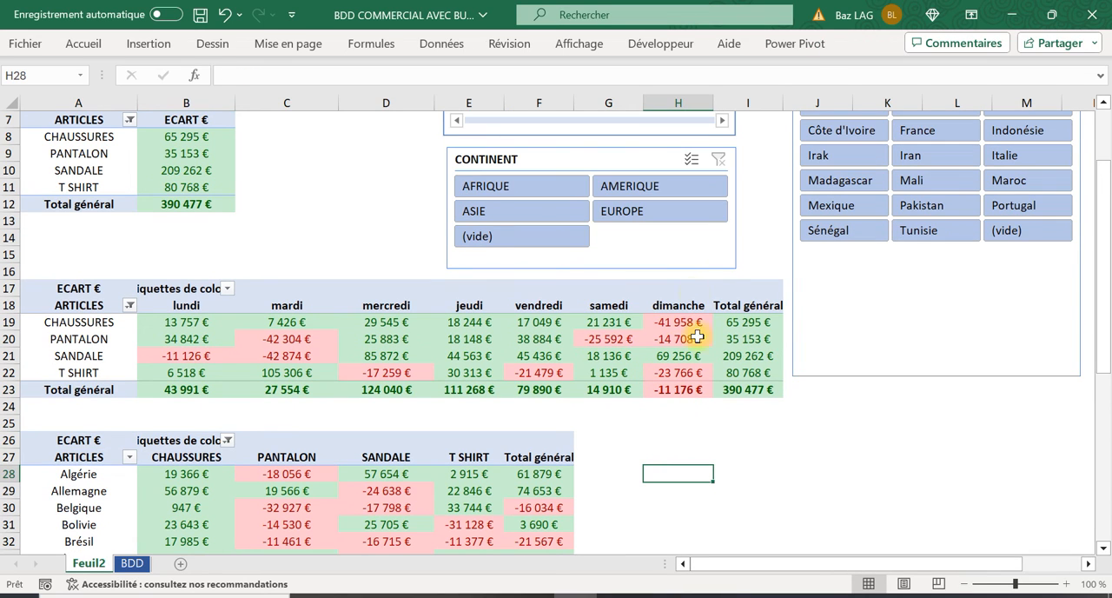
Filter the pivot tables to EUROPE with the CONTINENT slicer and check the table of variances by country
click(628, 215)
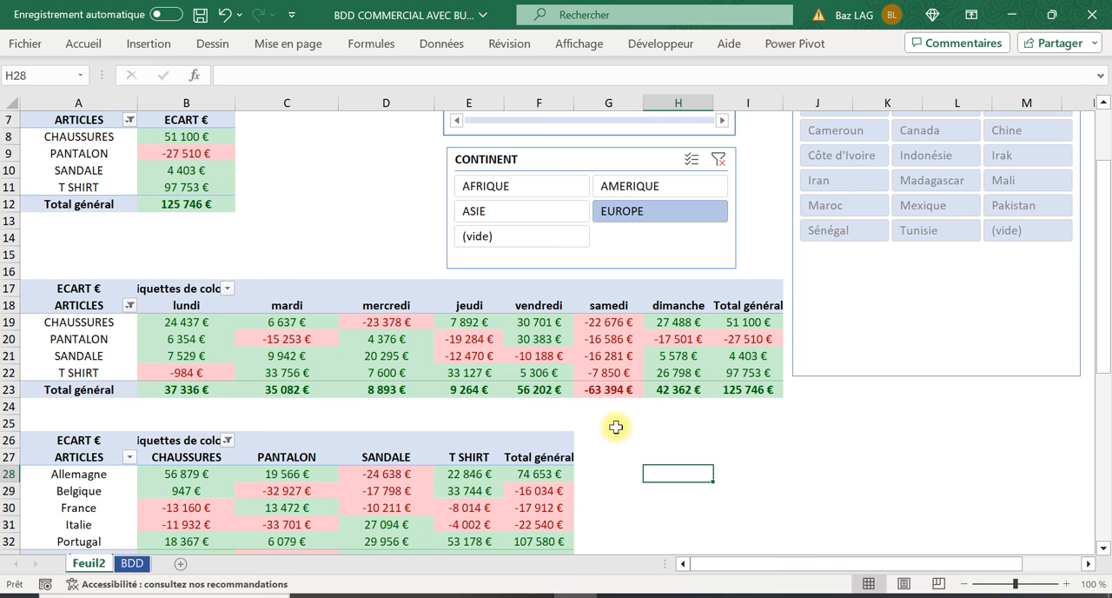
scroll(617, 427, down, 1)
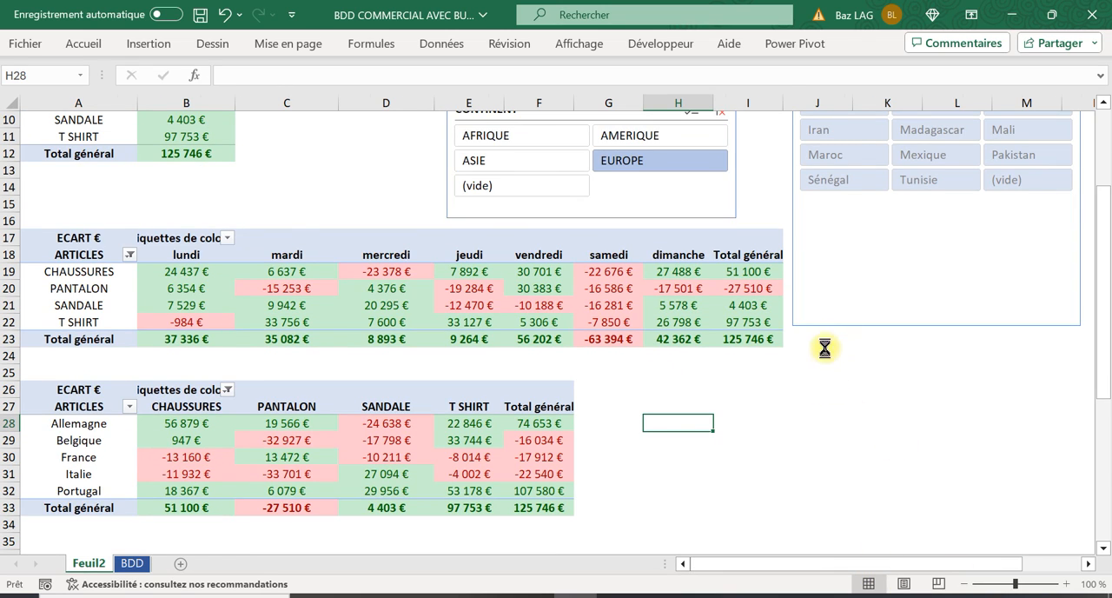
Zoom the sheet out to 85 % and set the ribbon to hide automatically
scroll(702, 368, down, 3)
scroll(542, 359, up, 2)
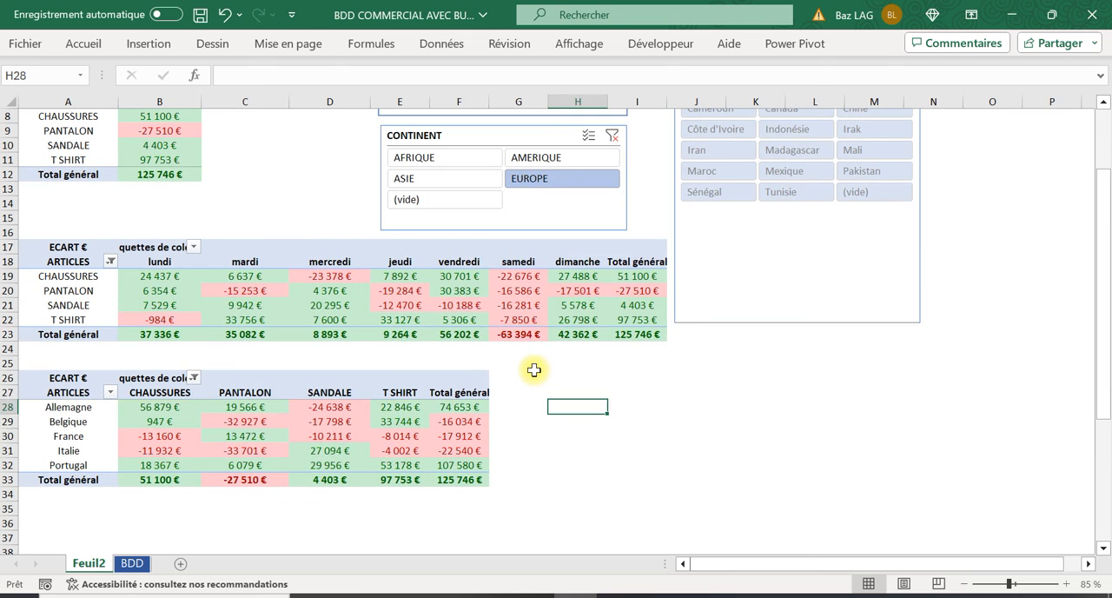
scroll(531, 369, up, 1)
scroll(713, 126, up, 1)
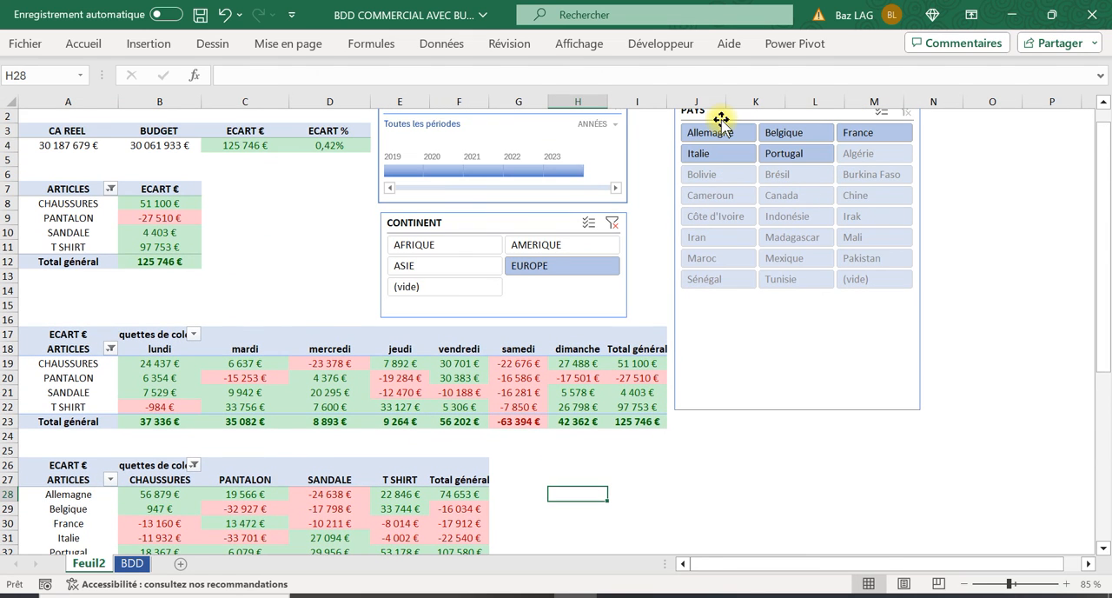
scroll(756, 222, down, 1)
scroll(869, 252, up, 1)
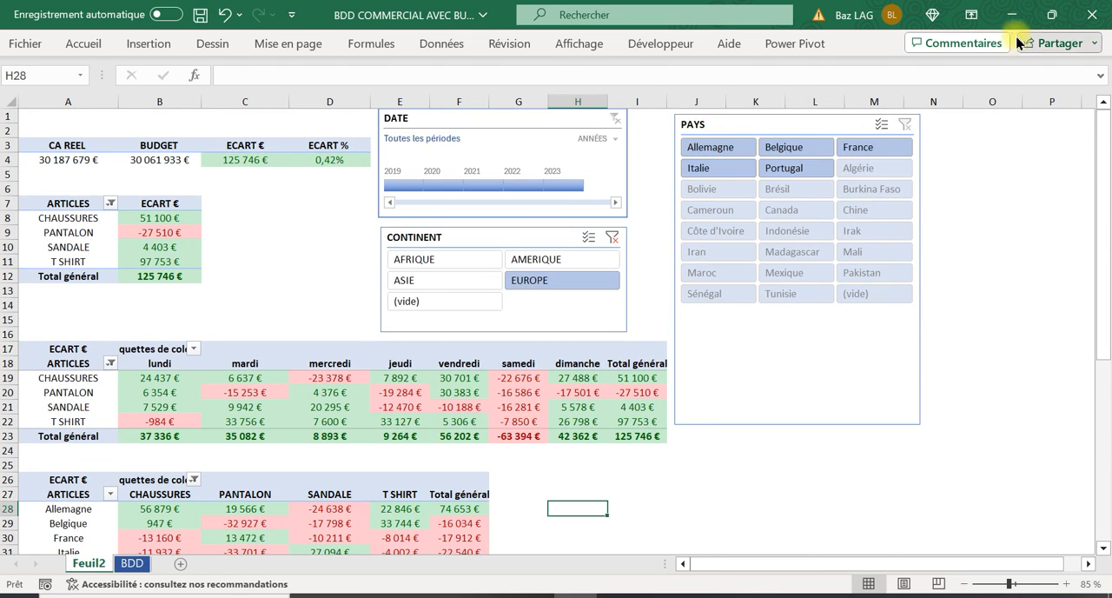
click(970, 15)
click(963, 41)
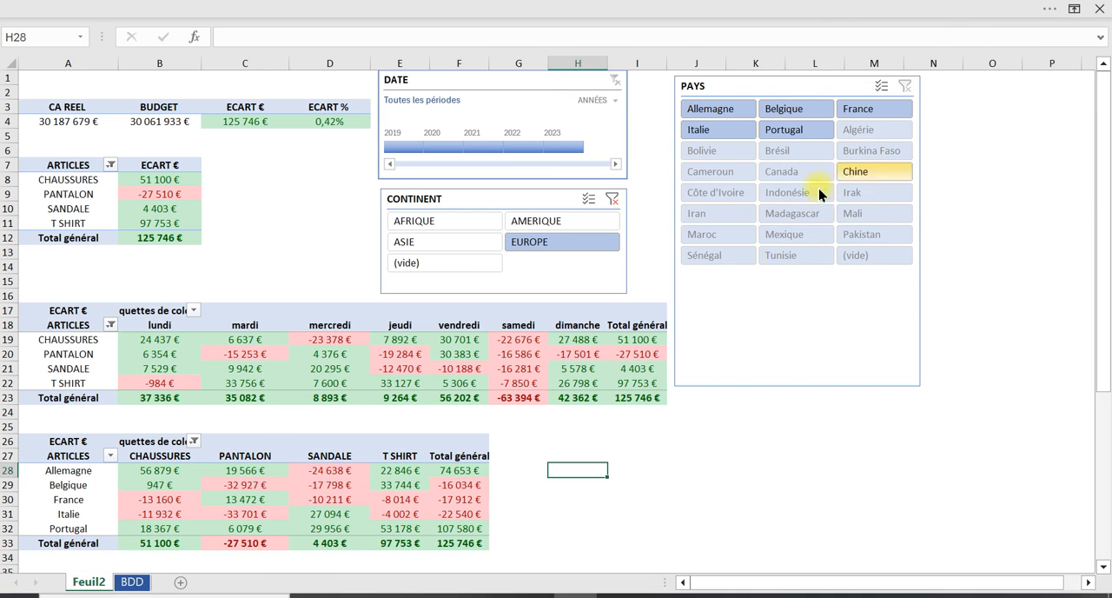
Reset the CONTINENT slicer, filter it to EUROPE again and limit the DATE timeline to 2021
click(611, 200)
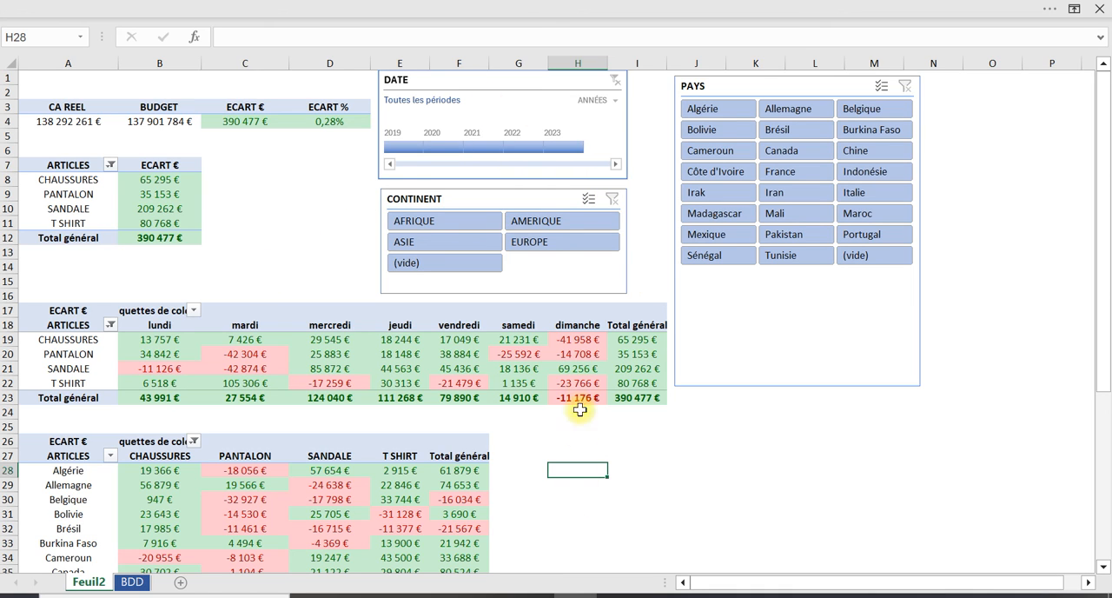
click(540, 240)
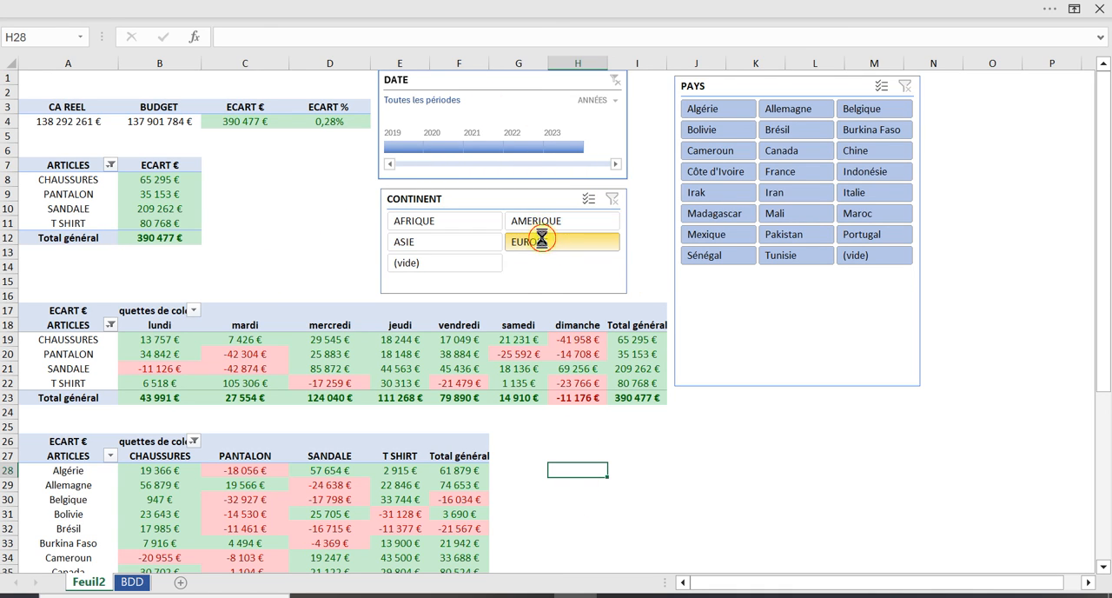
click(483, 147)
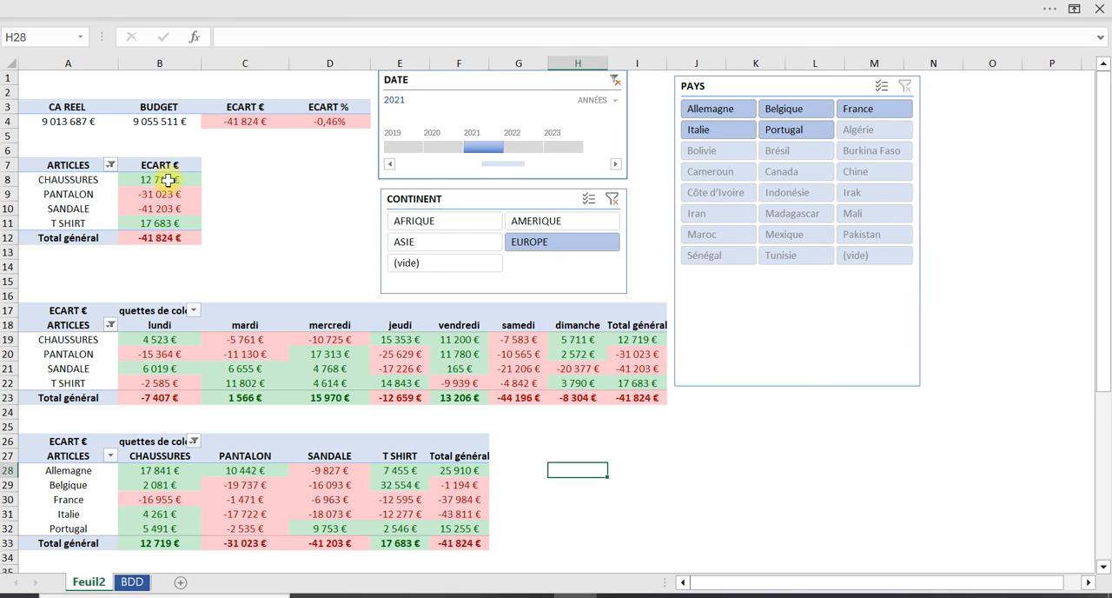
Examine the variances of PANTALON and SANDALE in the article table and the jeudi and samedi totals in the day table
mouse_move(159, 198)
mouse_down()
mouse_move(159, 217)
mouse_move(160, 204)
mouse_up()
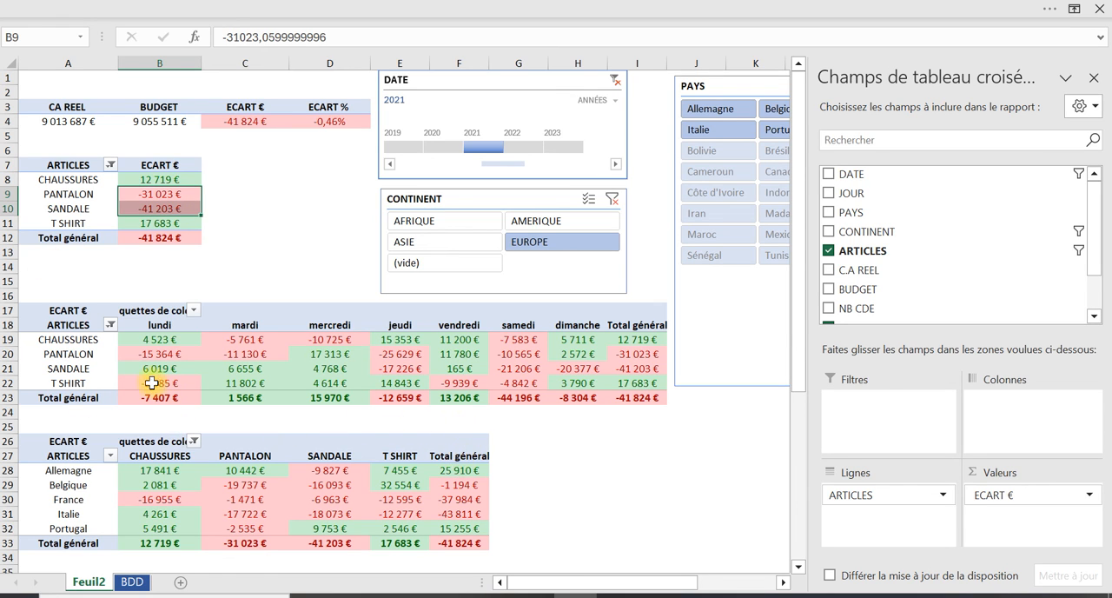
click(394, 396)
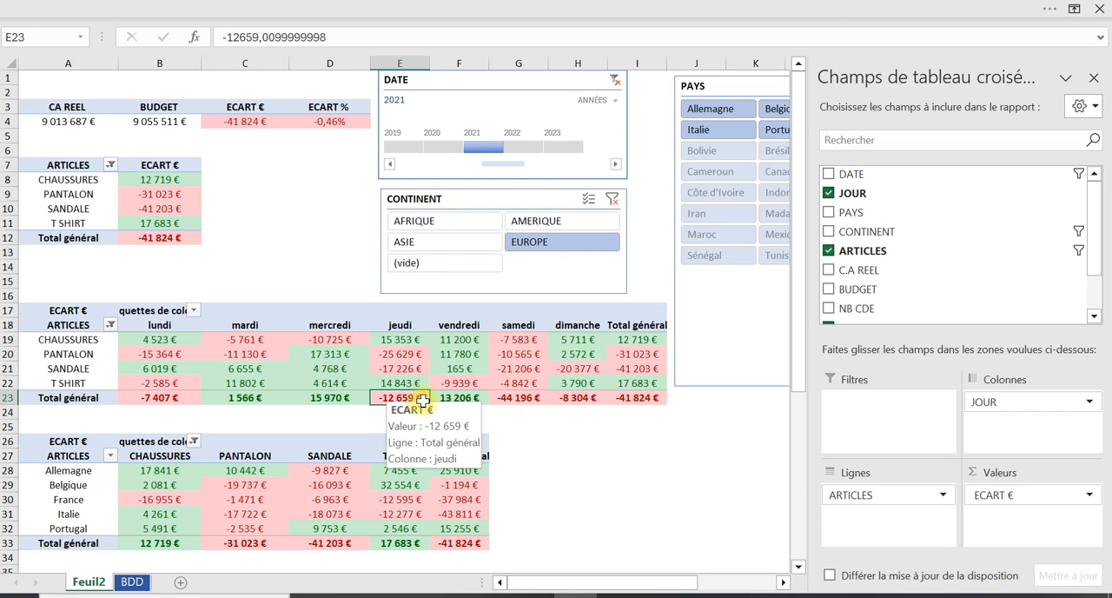
click(530, 396)
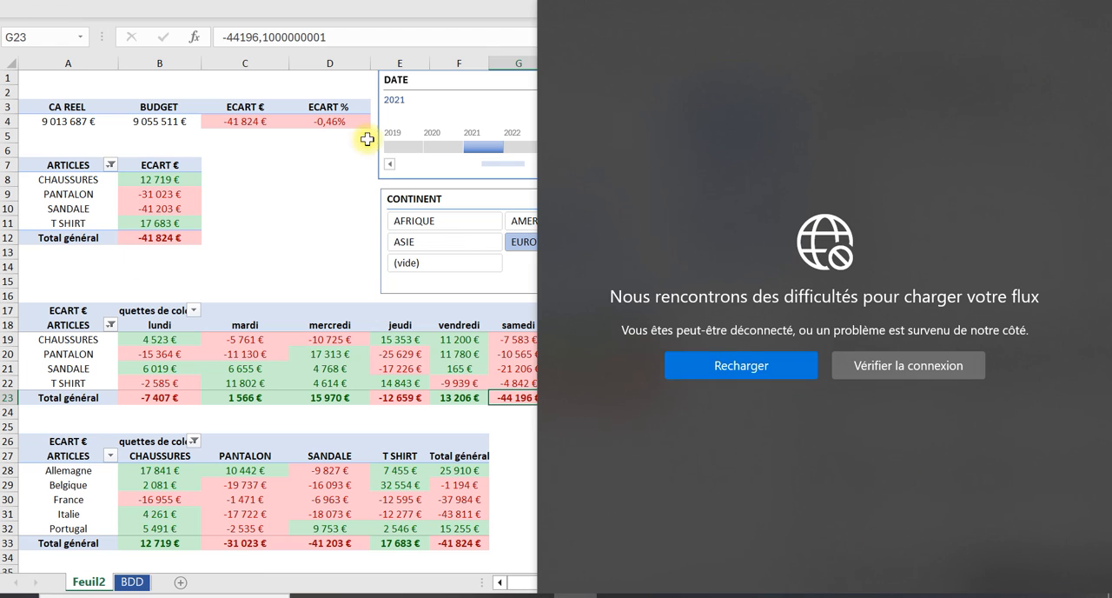
click(252, 193)
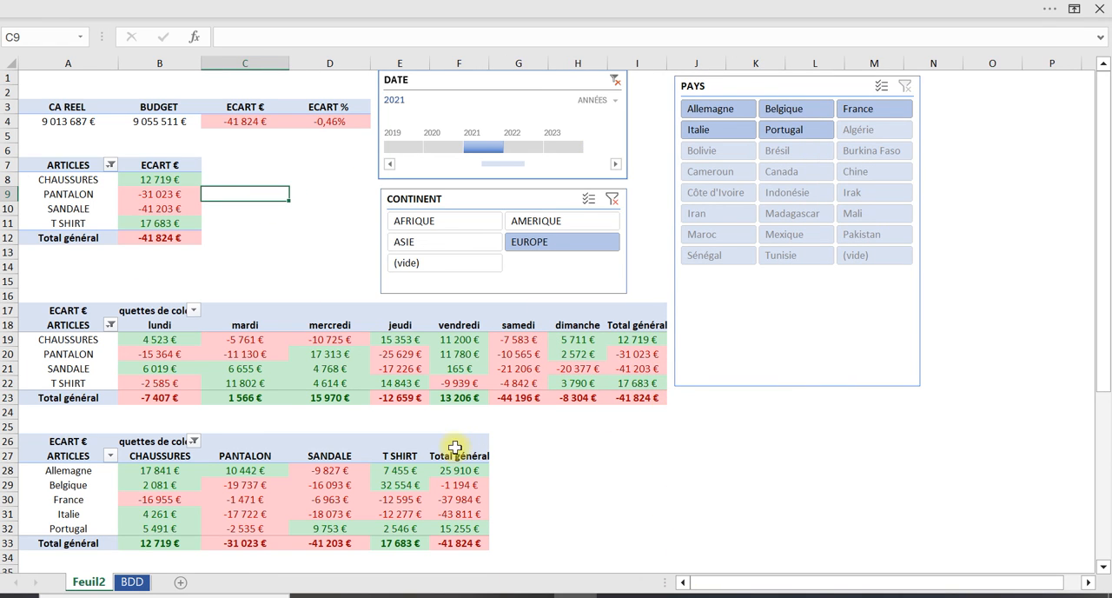
Examine the European countries in the country table, especially the overall variances of France and Italie
scroll(275, 412, down, 1)
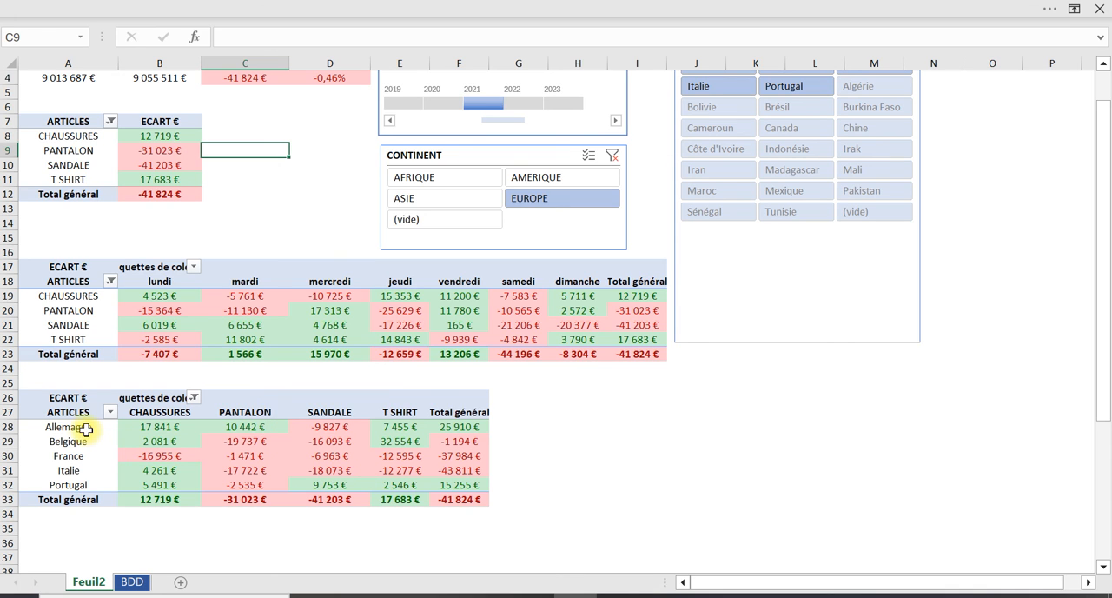
drag(84, 426, 80, 489)
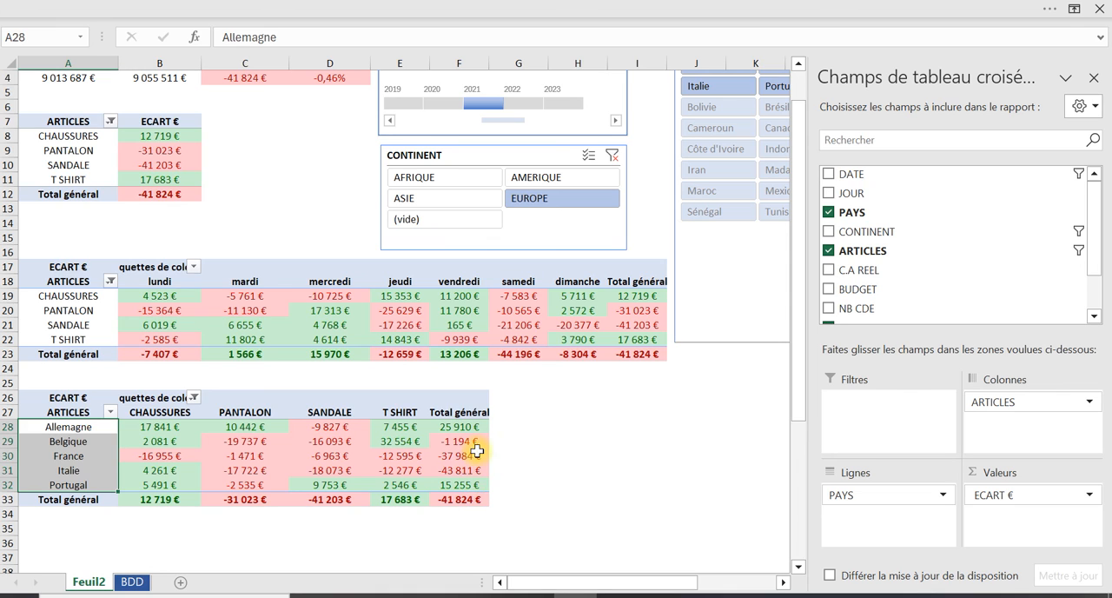
mouse_move(475, 450)
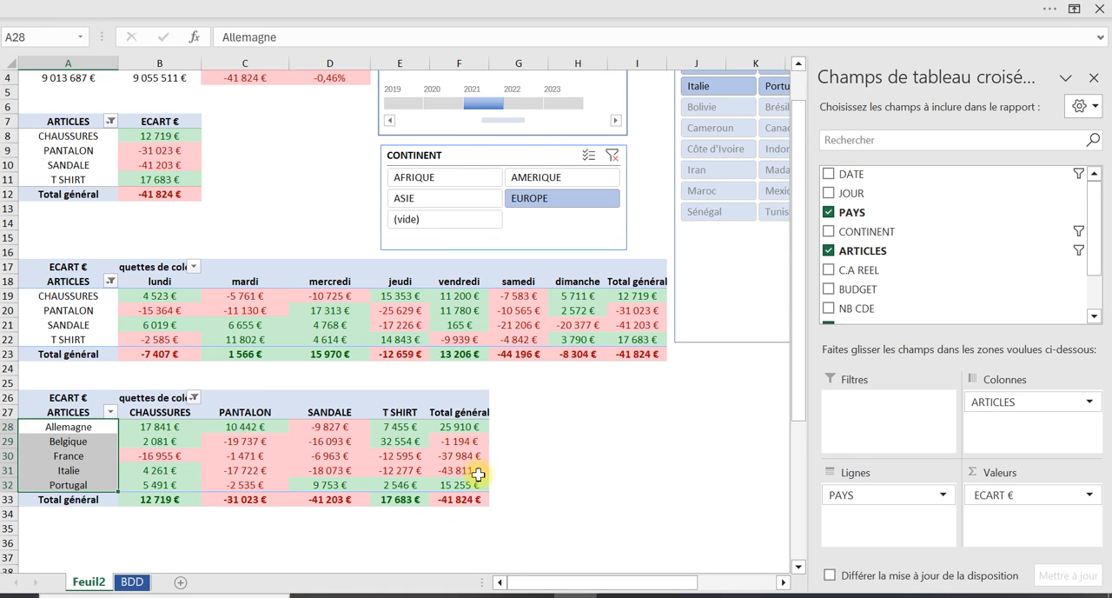
drag(470, 453, 471, 468)
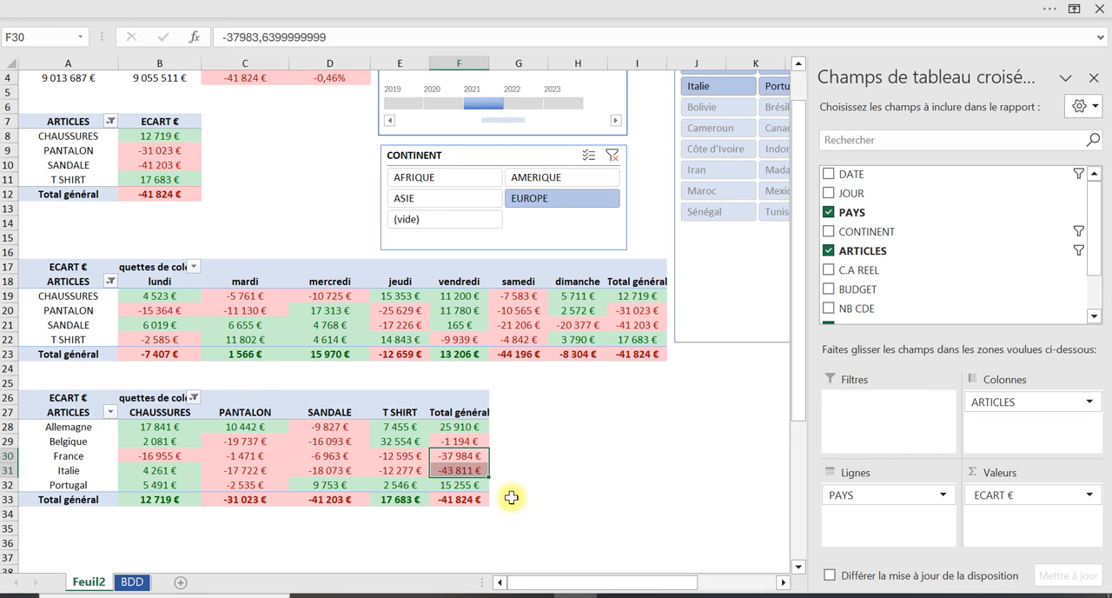
click(678, 418)
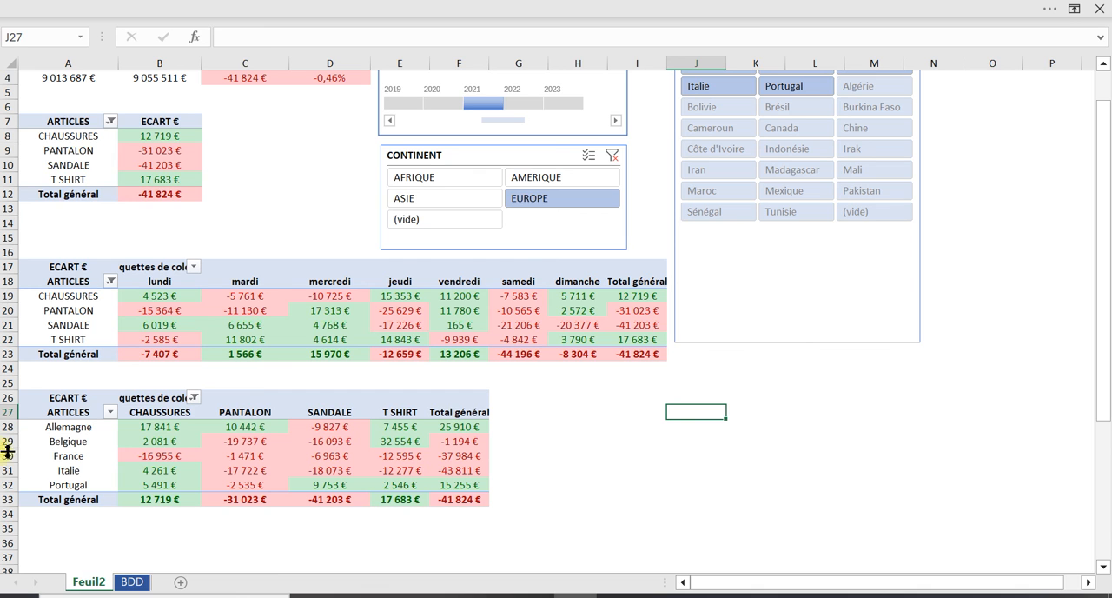
scroll(1064, 283, up, 1)
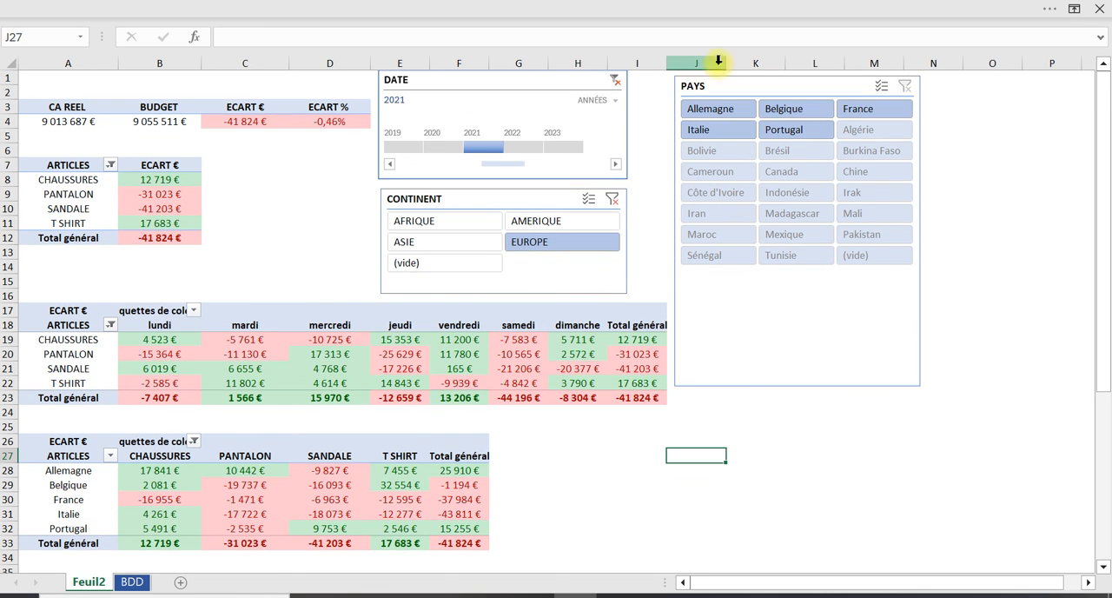
Filter the tables successively to France, Belgique and Allemagne with the PAYS slicer, checking the samedi total for France
click(870, 111)
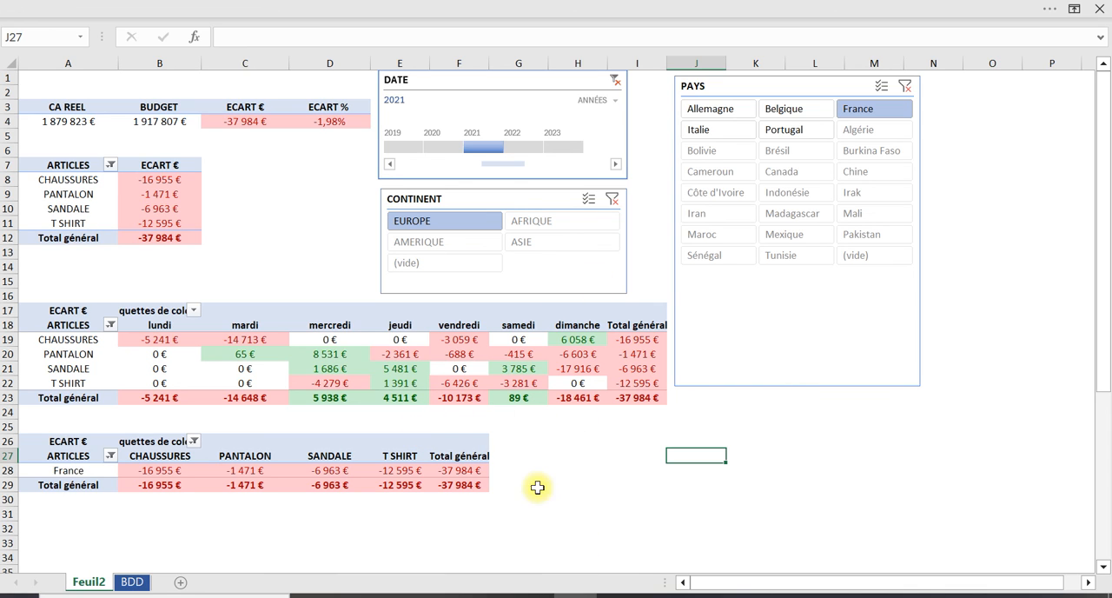
click(519, 397)
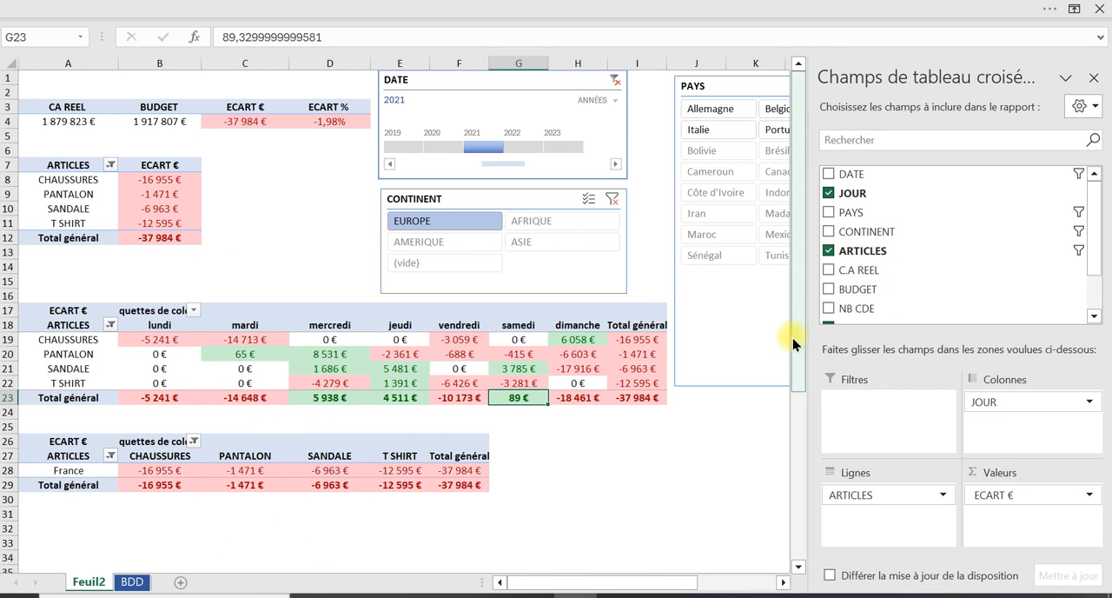
click(699, 483)
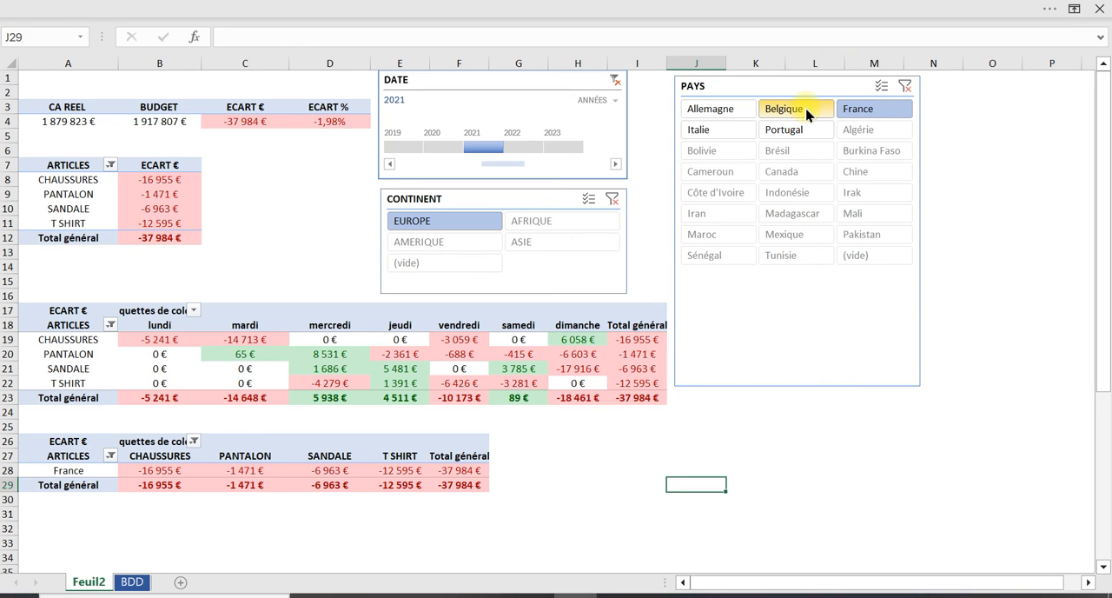
click(804, 111)
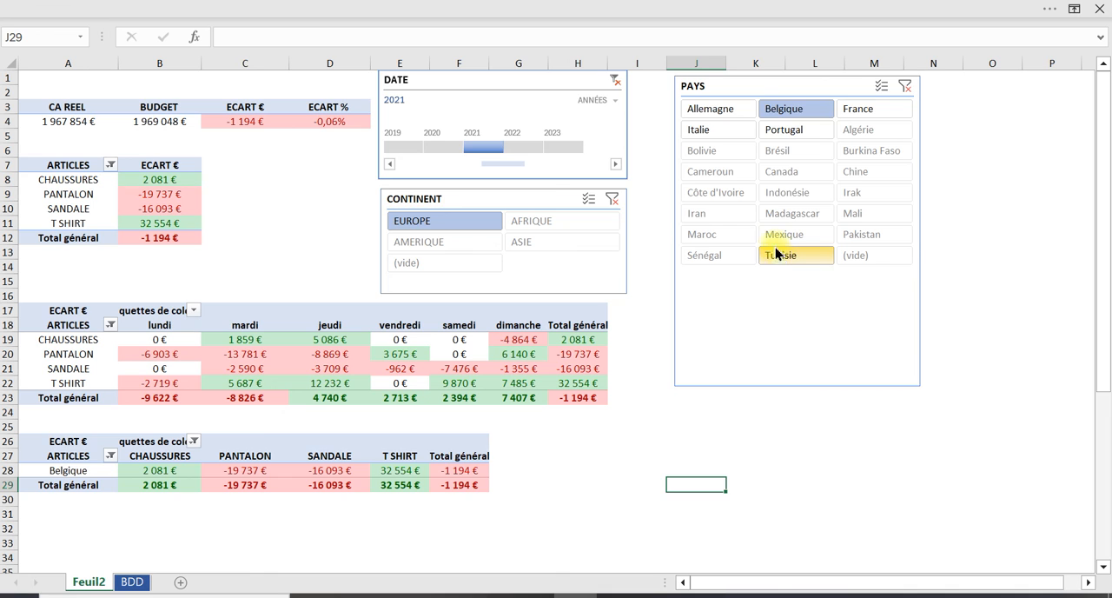
click(724, 108)
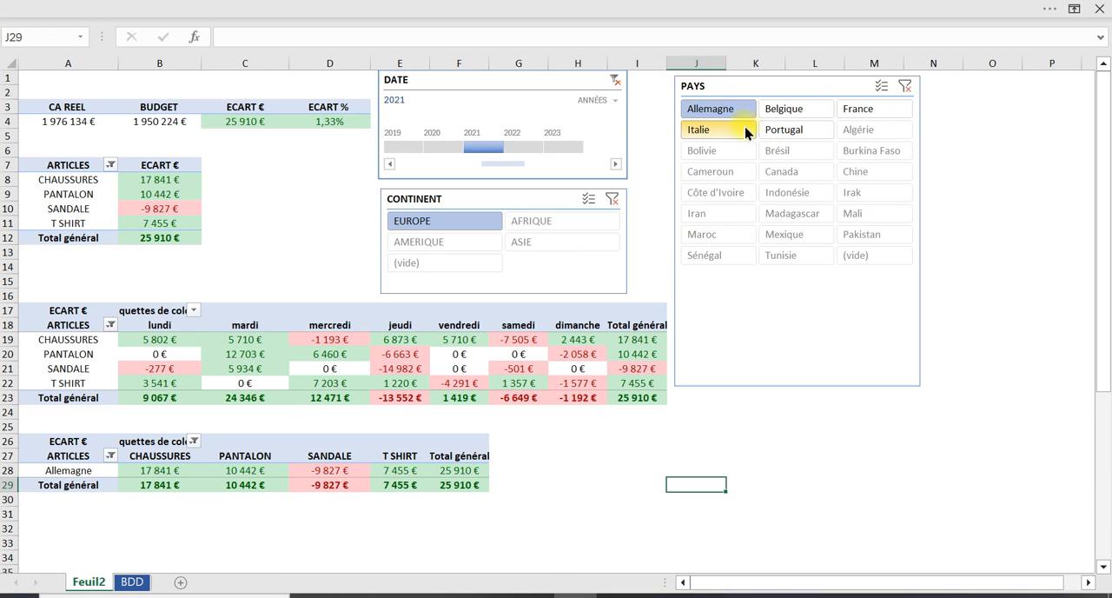
Clear the filters of the PAYS slicer, the DATE timeline and the CONTINENT slicer
click(905, 85)
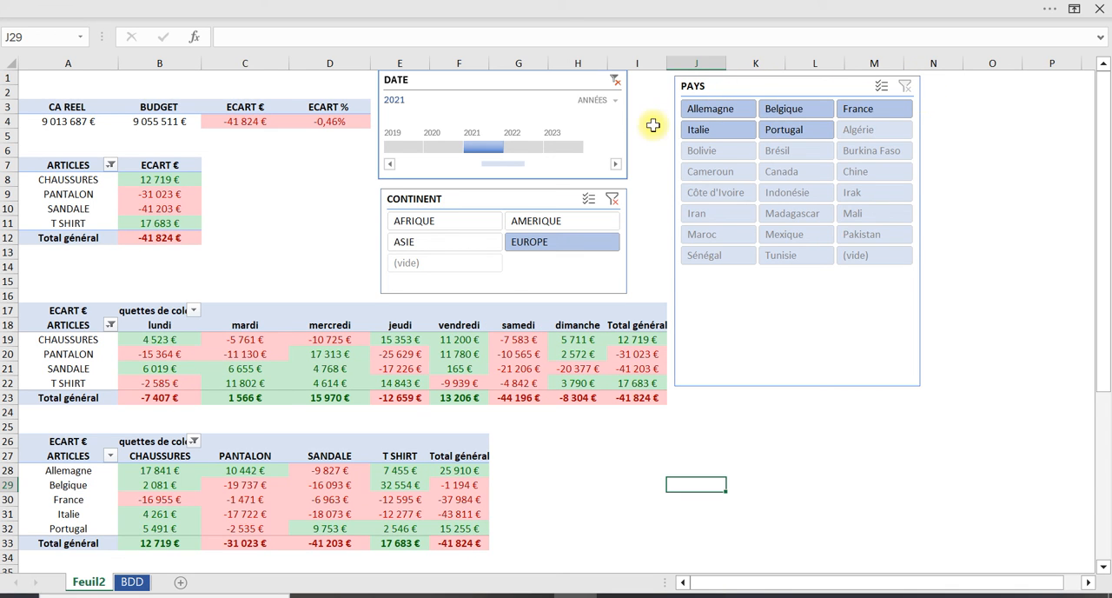
click(615, 80)
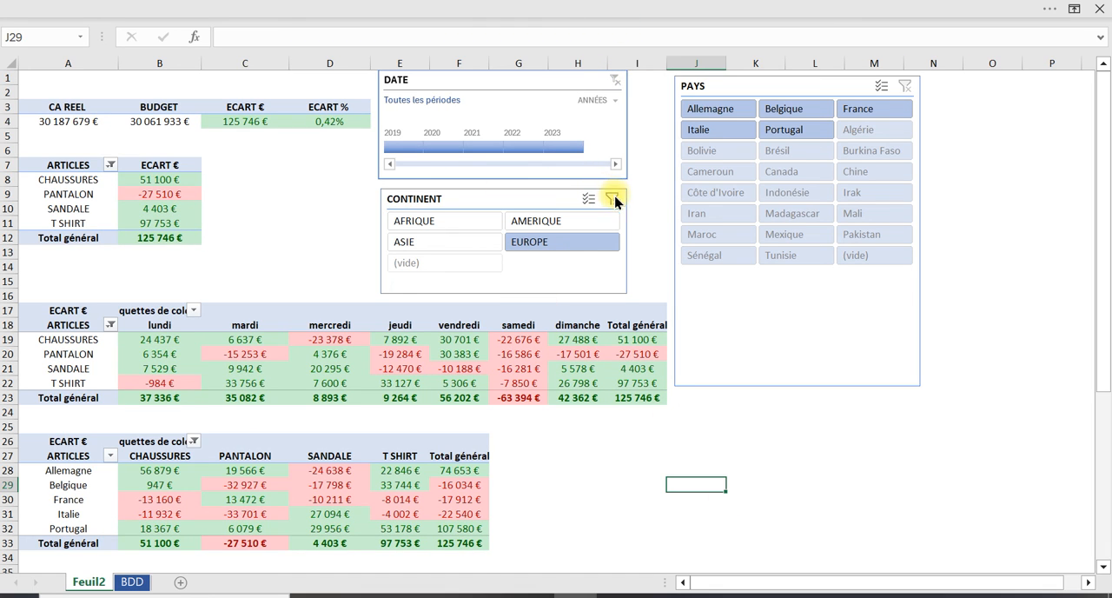
click(615, 200)
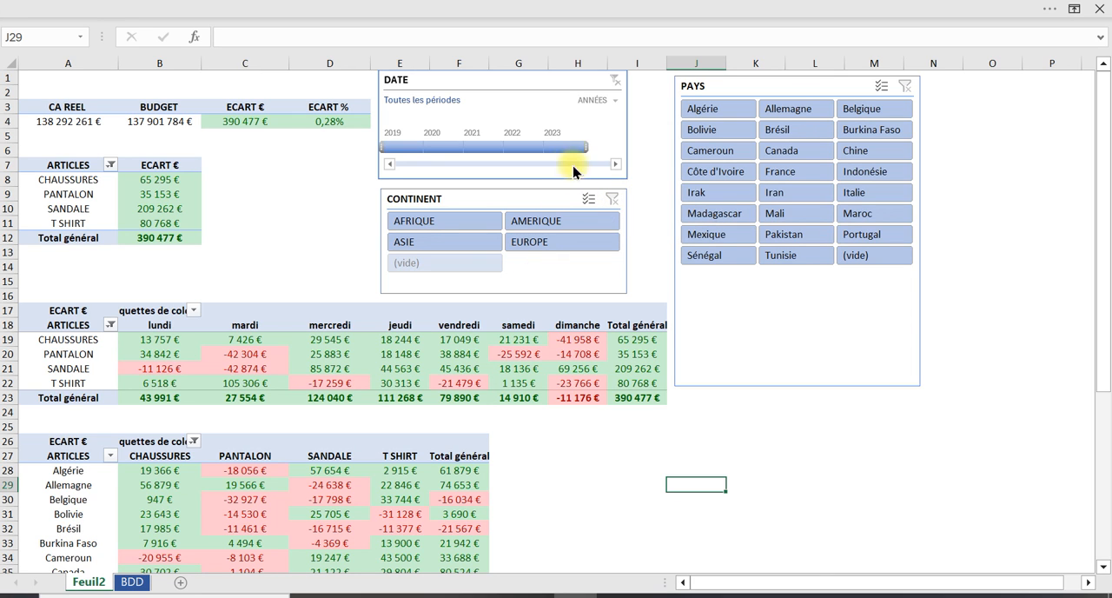
Filter the tables to the year 2022 and the continent AFRIQUE, and review the variances by African country
click(526, 146)
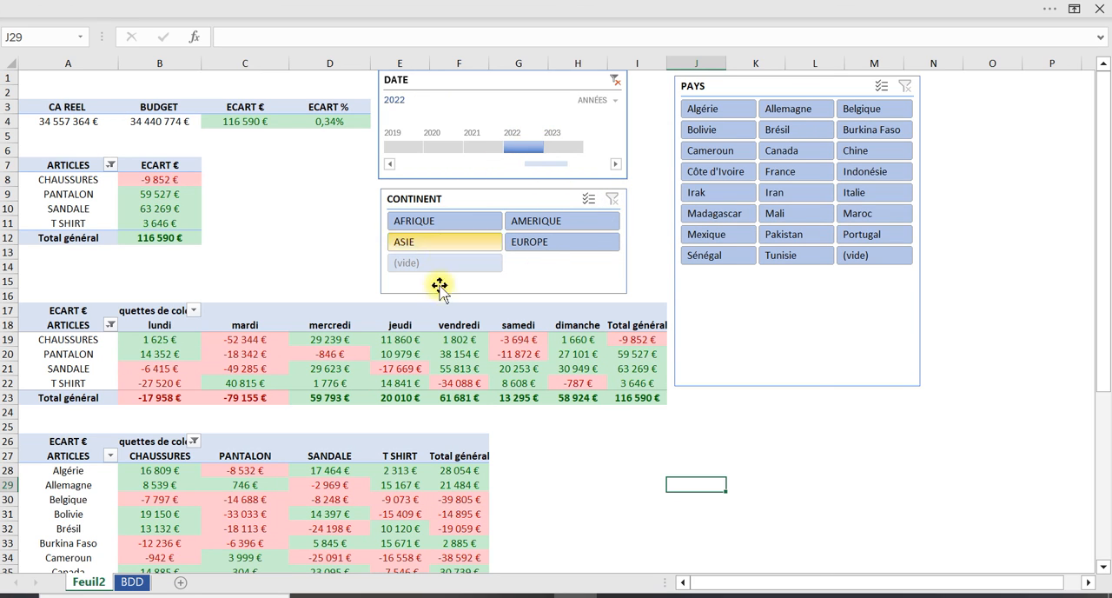
click(446, 228)
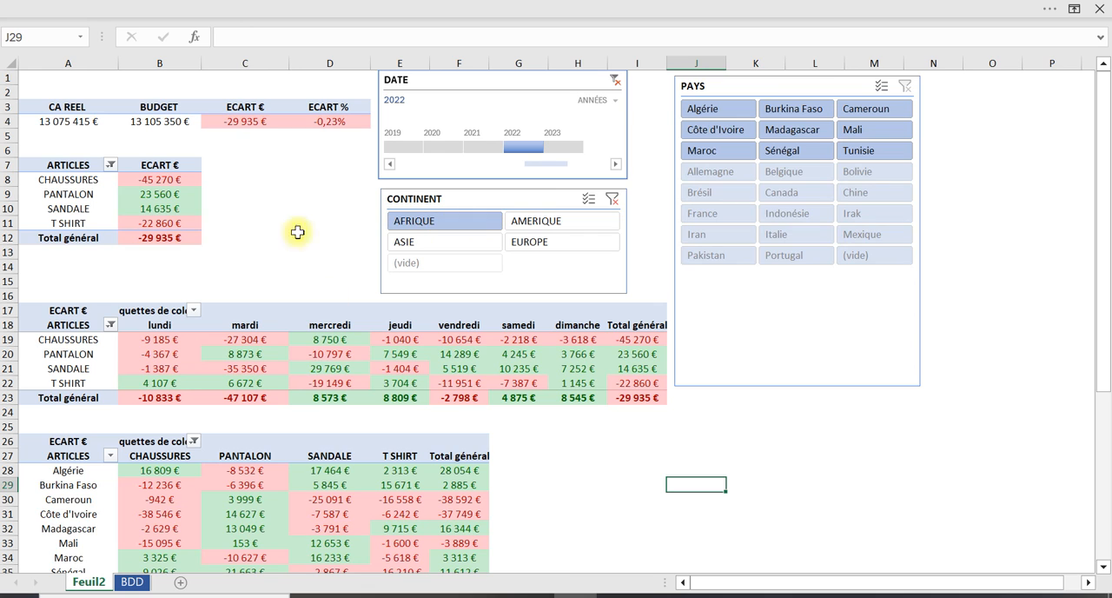
scroll(200, 509, down, 2)
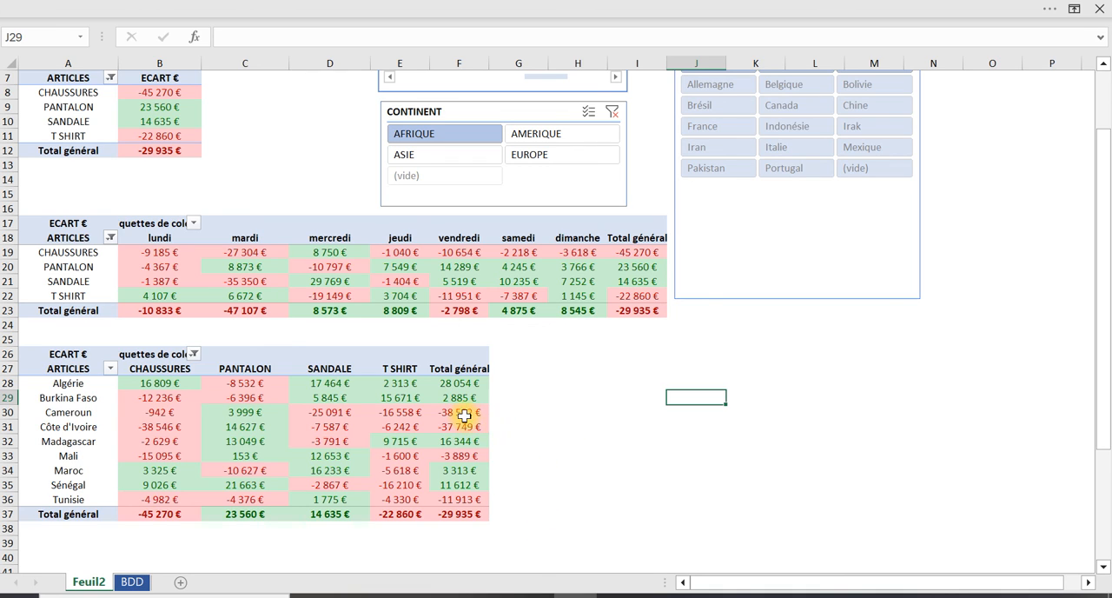
mouse_move(462, 418)
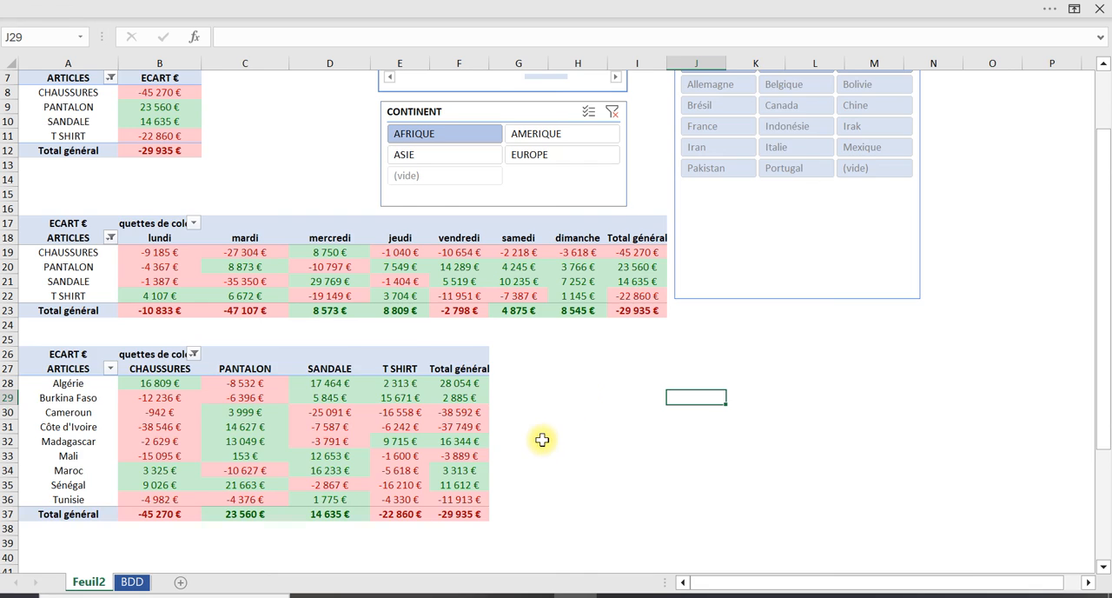
scroll(534, 443, up, 1)
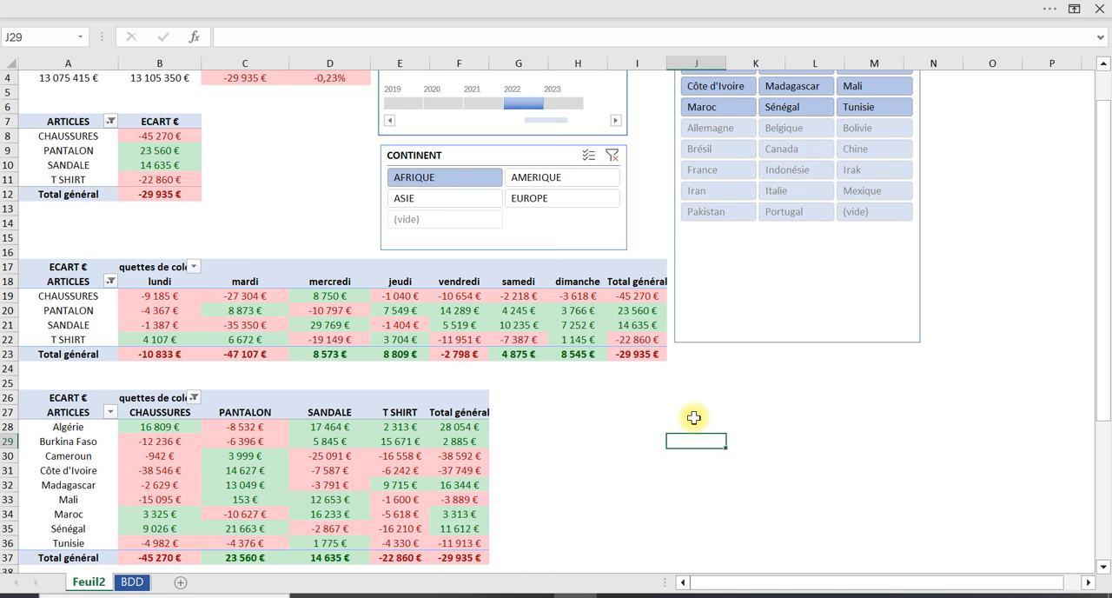
scroll(691, 417, down, 1)
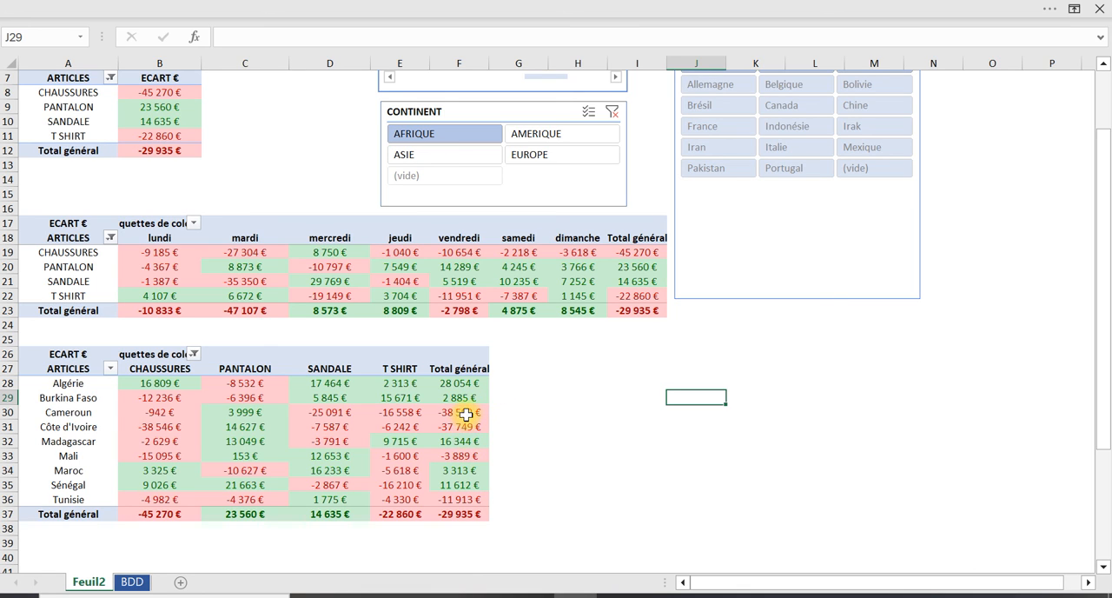
scroll(1027, 226, up, 2)
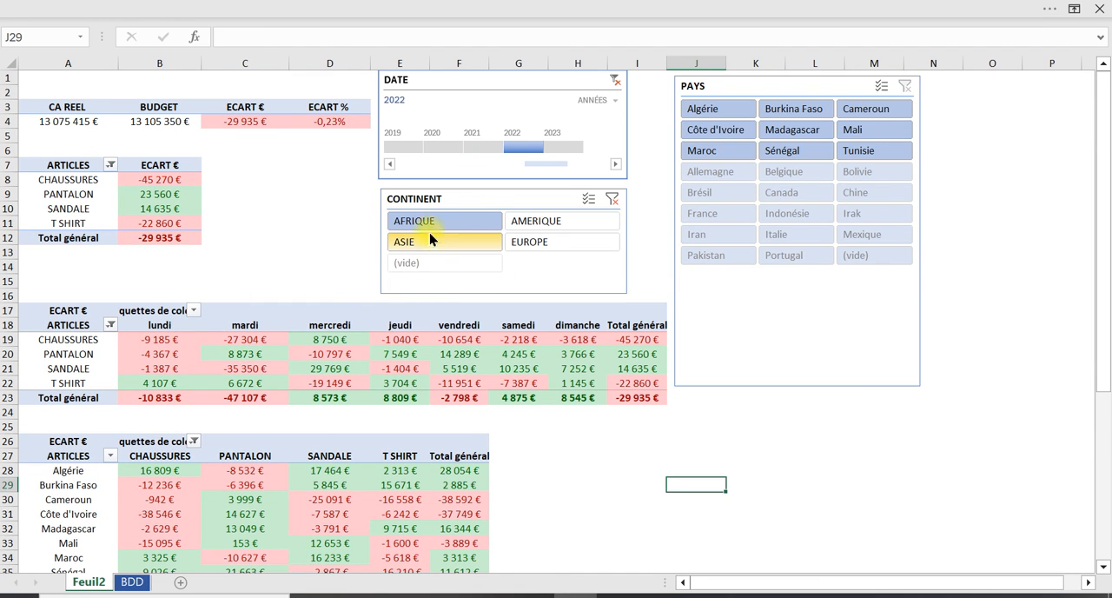
Filter the tables to Cameroun with the PAYS slicer and check the overall CHAUSSURES variance in the day table
click(877, 108)
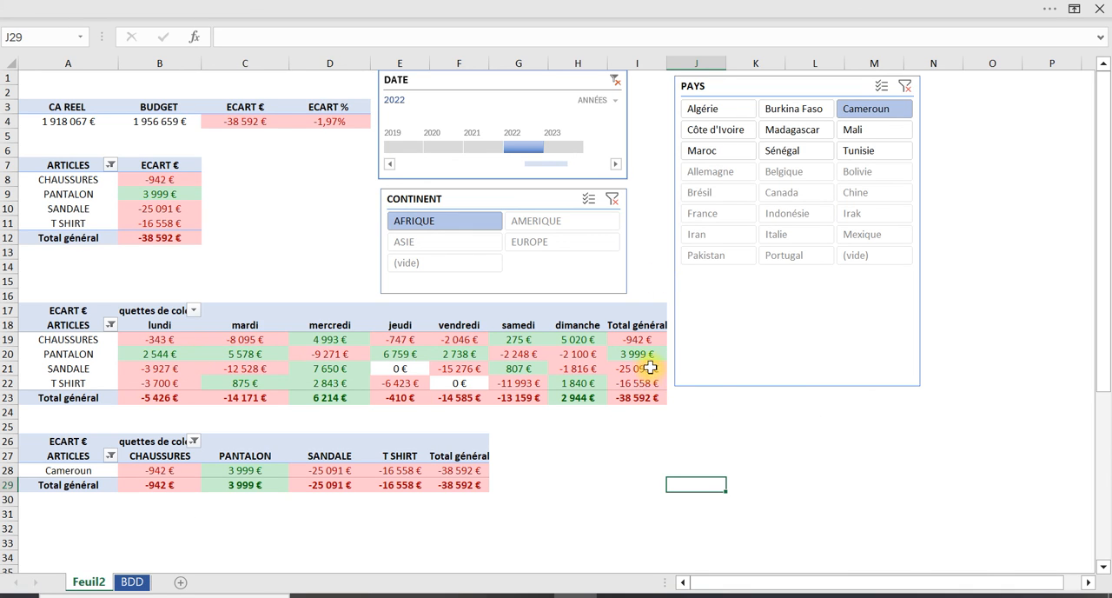
mouse_move(647, 358)
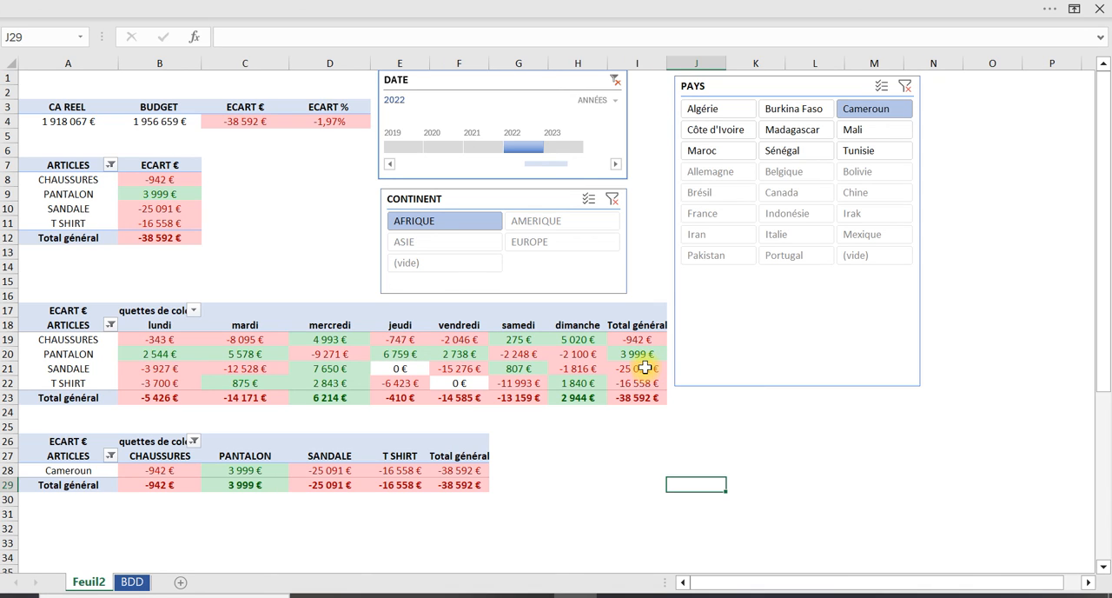
mouse_move(654, 383)
click(643, 339)
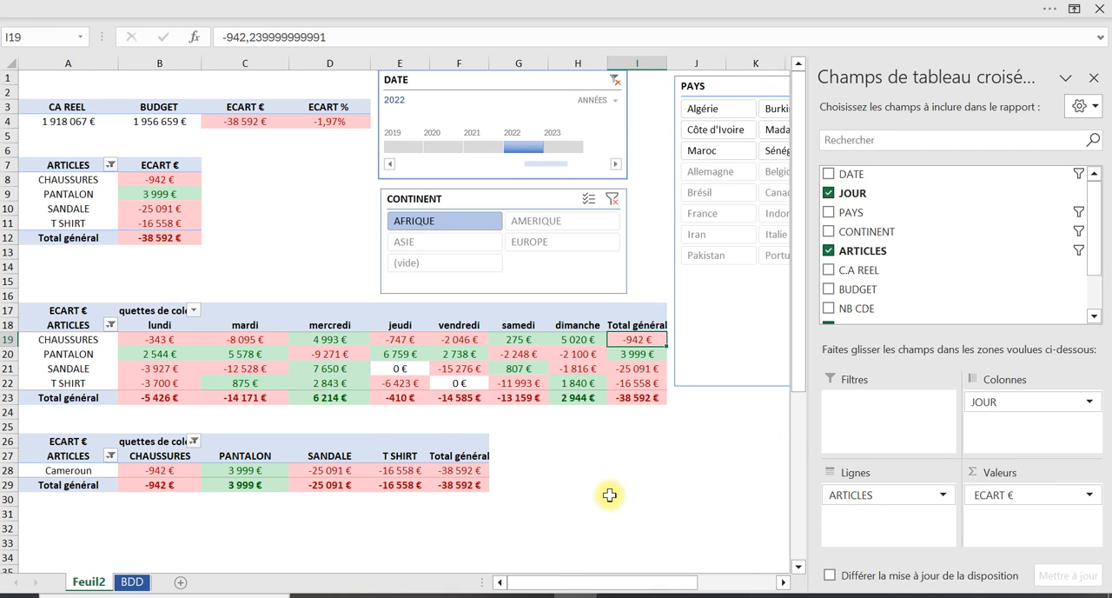
click(610, 495)
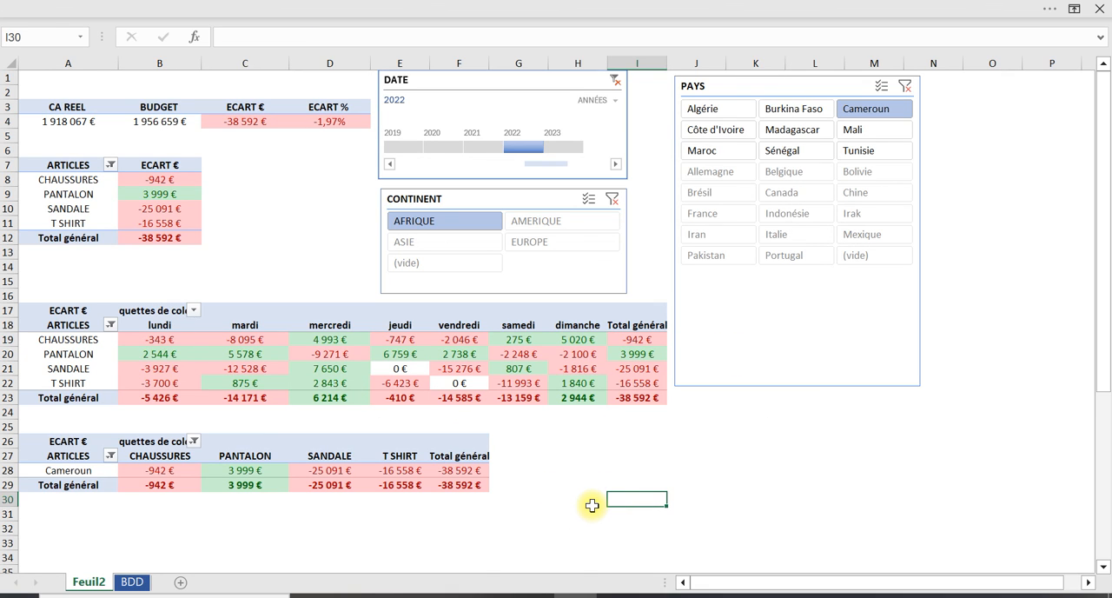